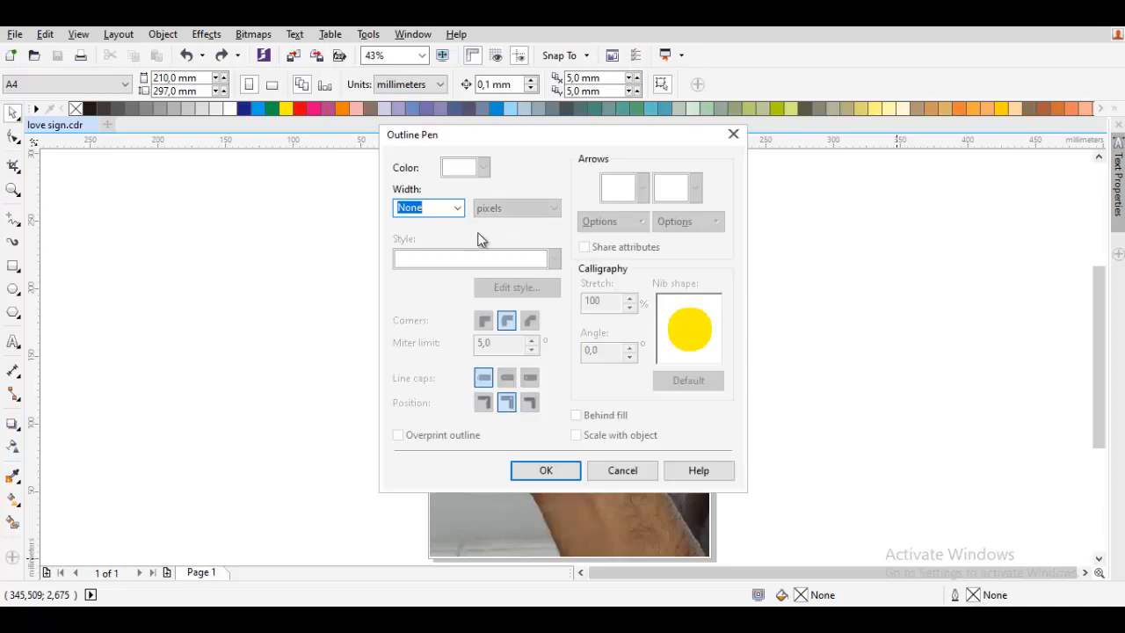
# Set the default outline width to 25 px and the default fill to 90% black.
pyautogui.click(458, 211)
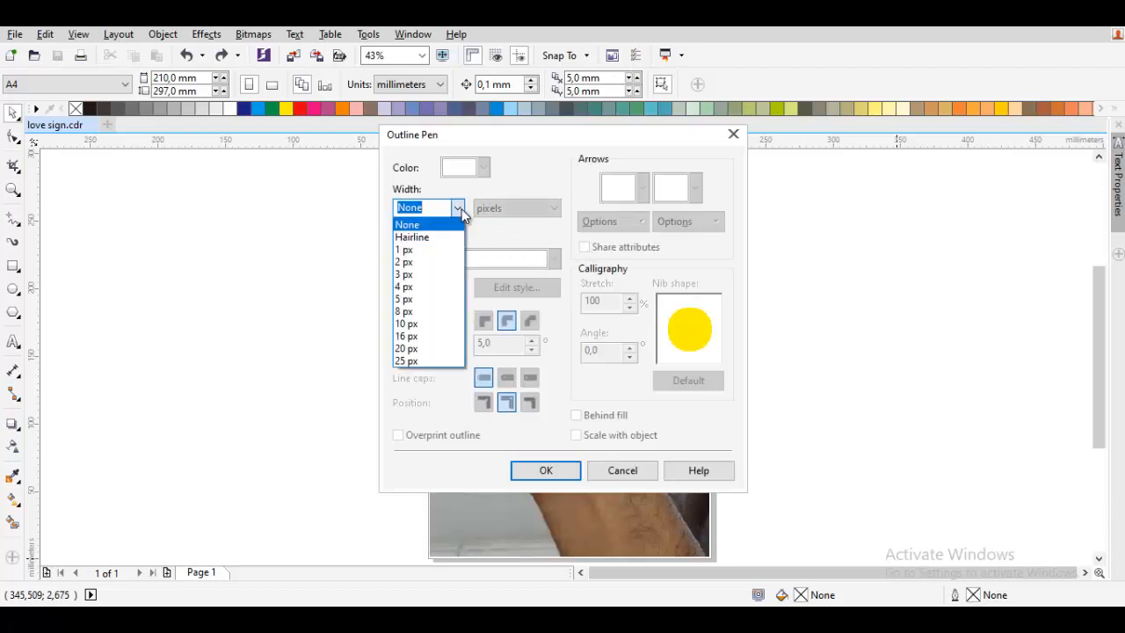
pyautogui.click(411, 365)
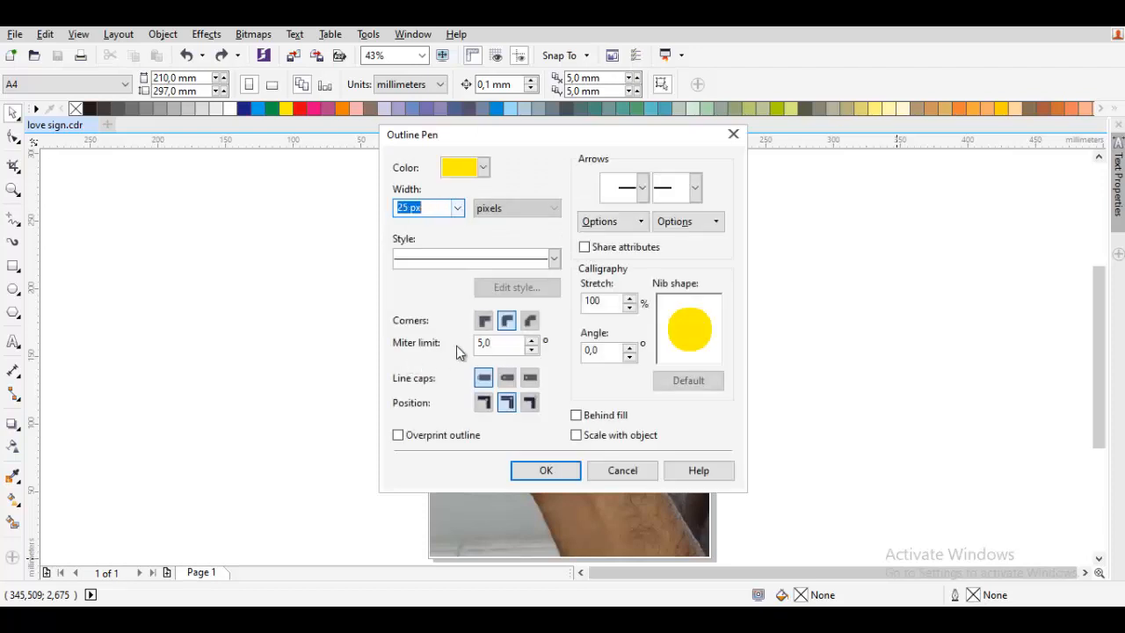
pyautogui.click(546, 472)
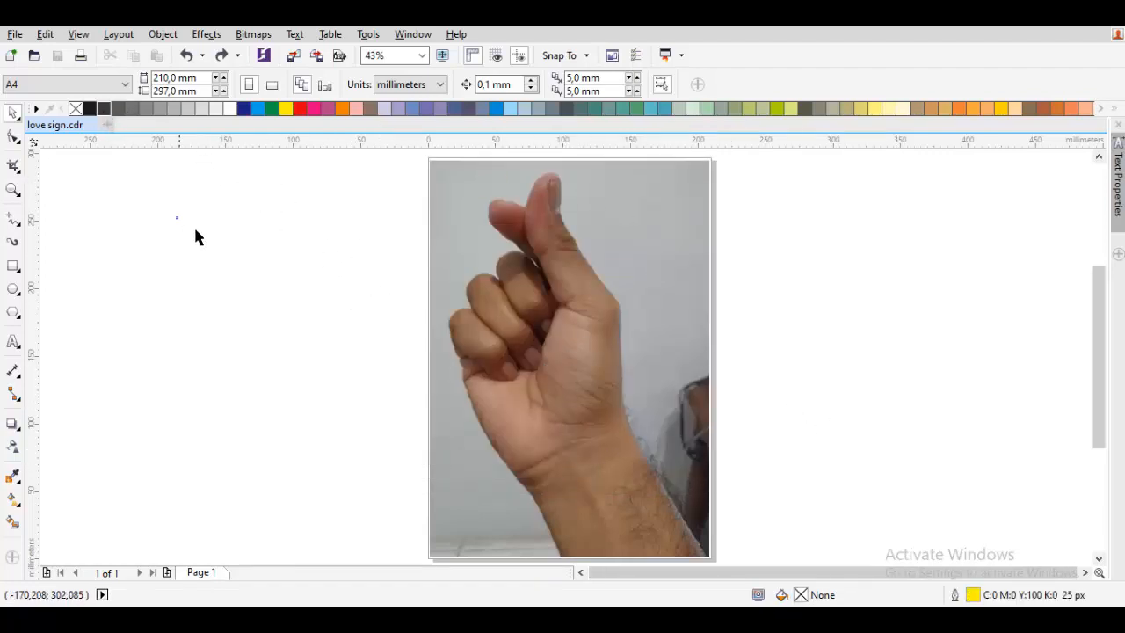
pyautogui.click(177, 218)
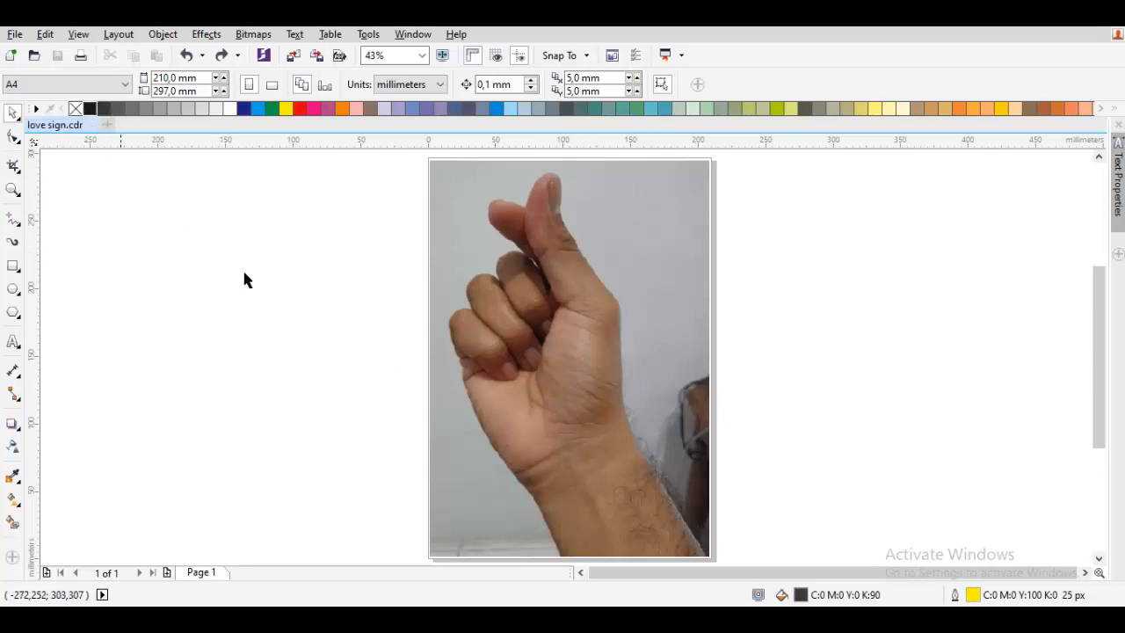
# With the Pen tool, trace the forearm's outer edge from the photo's lower-right corner up to the wrist.
pyautogui.moveTo(710, 551); pyautogui.dragTo(547, 387)
pyautogui.press('p')
pyautogui.scroll(2, 573, 416)
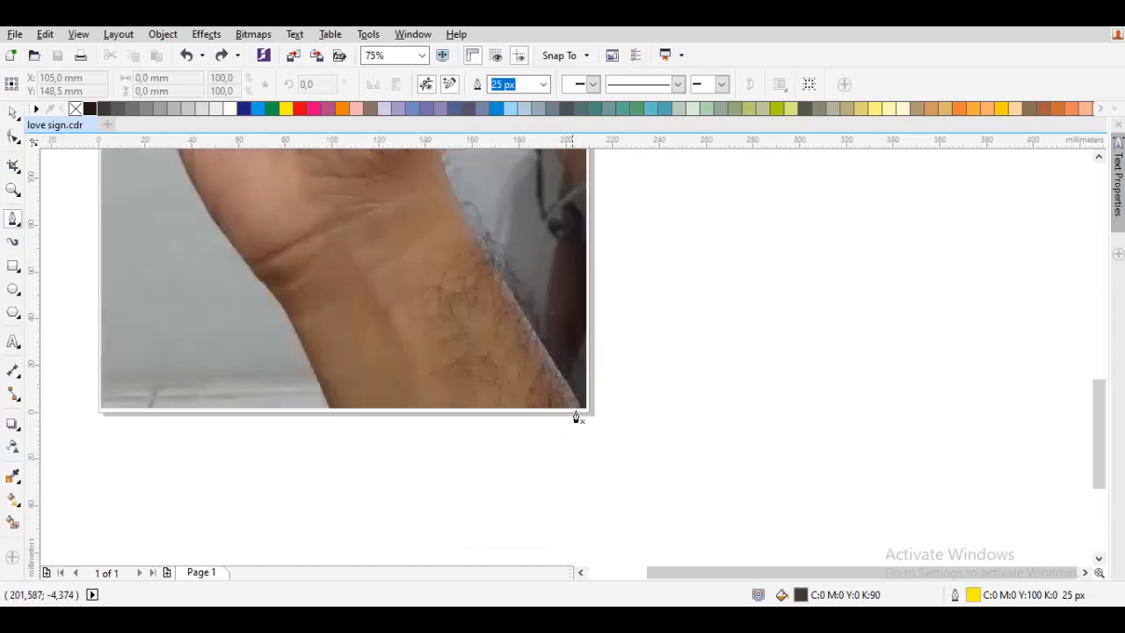
pyautogui.scroll(2, 583, 413)
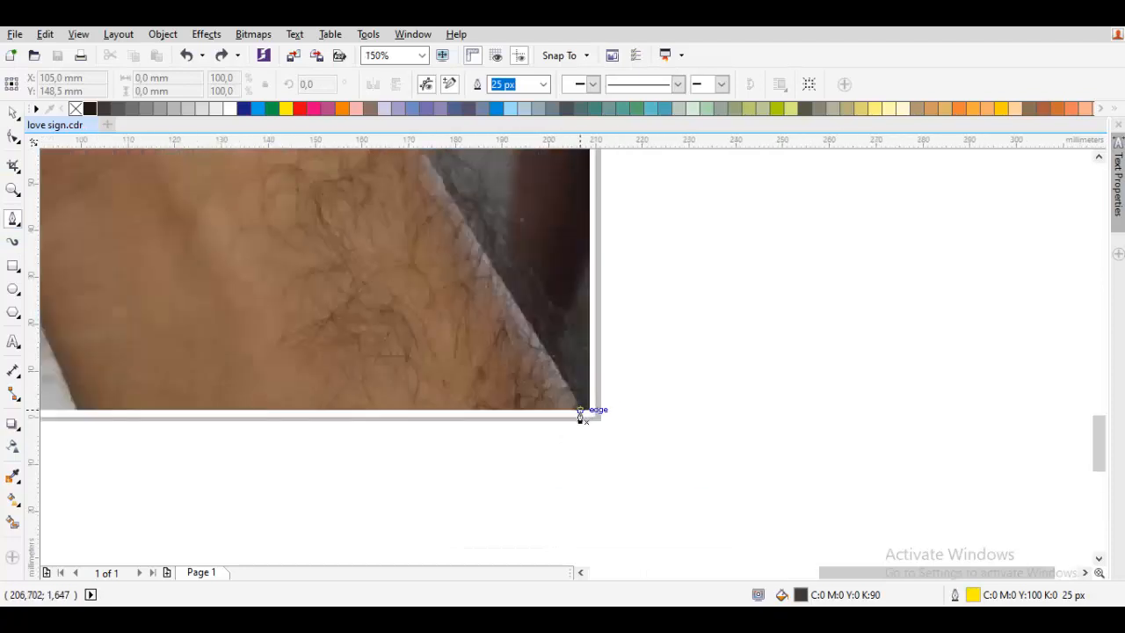
pyautogui.scroll(-2, 464, 351)
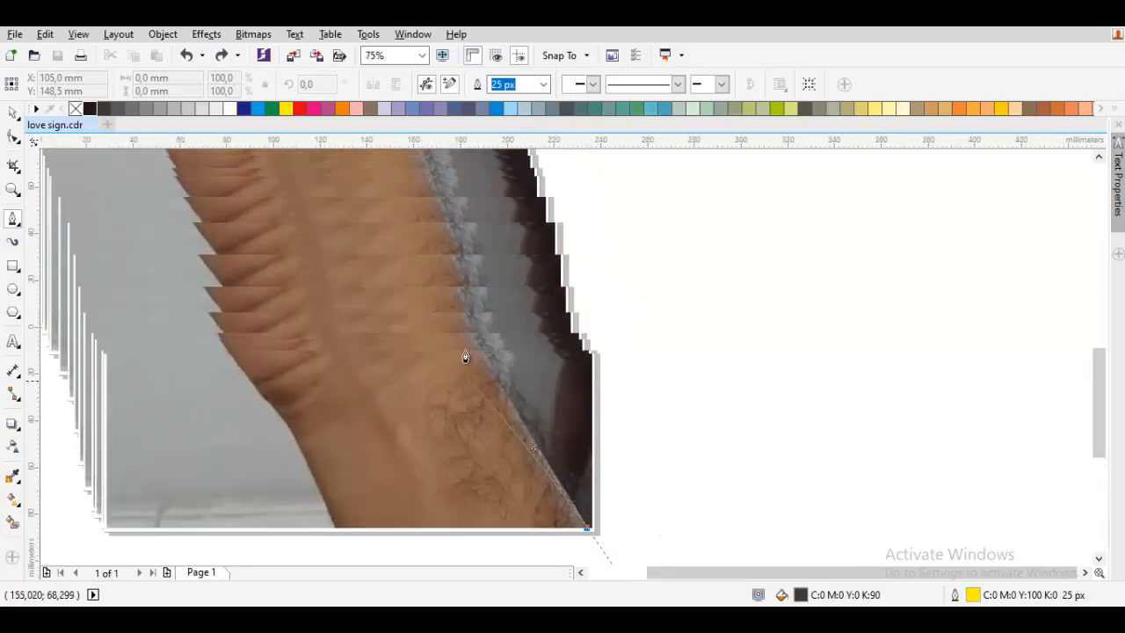
pyautogui.scroll(2, 441, 302)
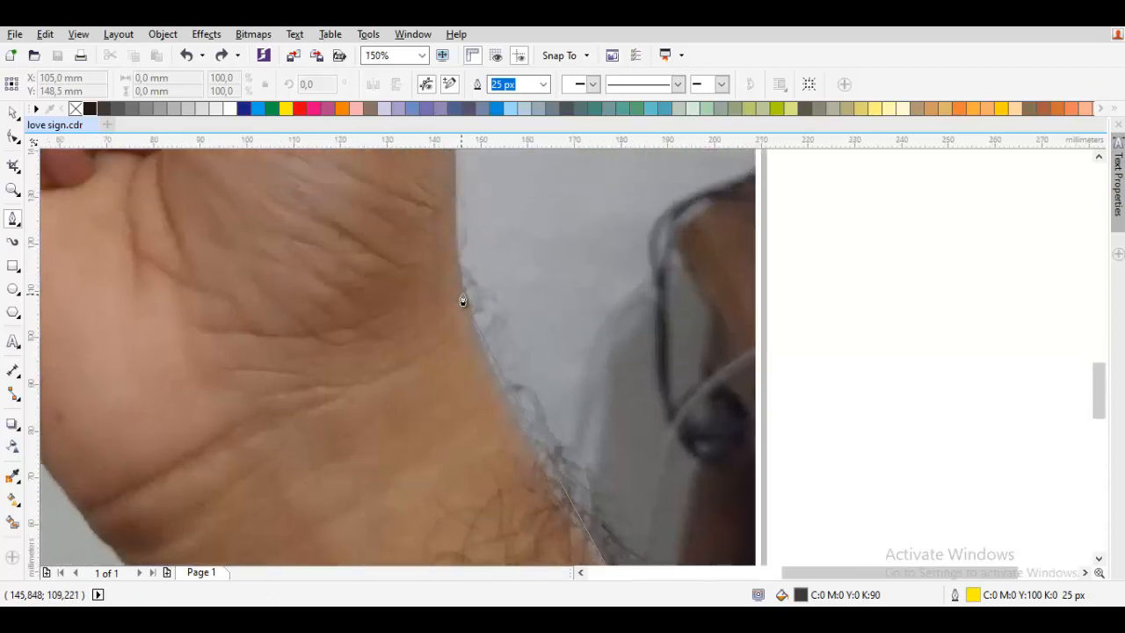
pyautogui.moveTo(464, 288)
pyautogui.mouseDown()
pyautogui.moveTo(443, 208)
pyautogui.moveTo(458, 184)
pyautogui.mouseUp()
pyautogui.scroll(-1, 469, 434)
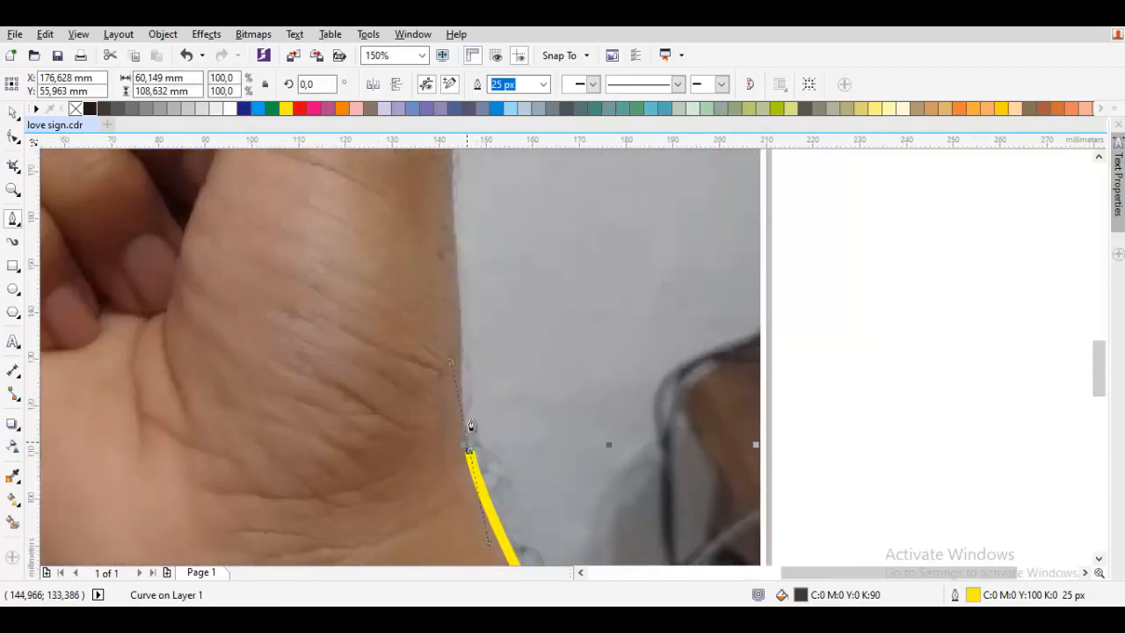
# Continue the outline along the outer side of the hand, around the thumb's base knuckle and up to the thumb's upper joint.
pyautogui.scroll(-1, 483, 296)
pyautogui.scroll(2, 476, 296)
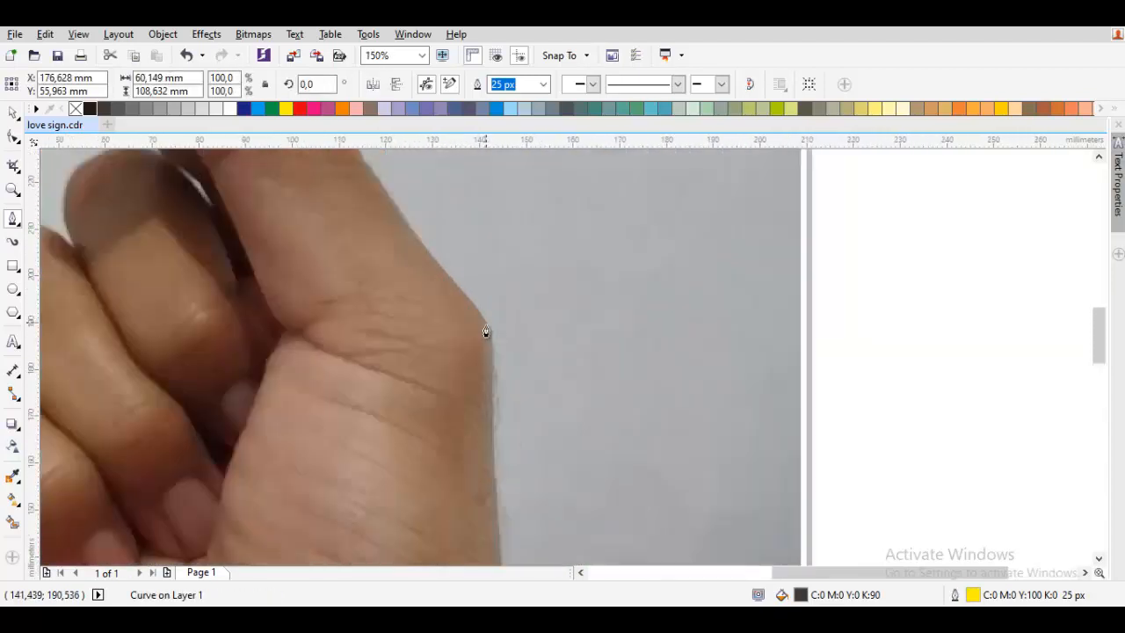
pyautogui.scroll(-2, 465, 272)
pyautogui.scroll(2, 442, 370)
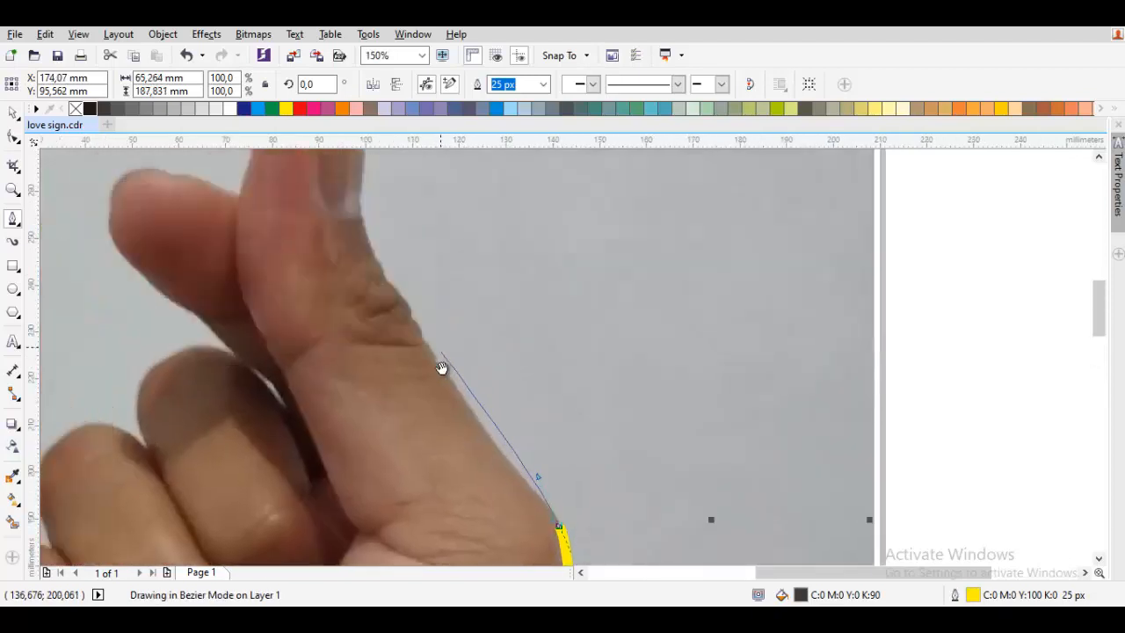
pyautogui.moveTo(419, 343); pyautogui.dragTo(346, 201)
# Carry the outline around the thumb tip and down to the notch where the thumb meets the index finger.
pyautogui.scroll(2, 366, 361)
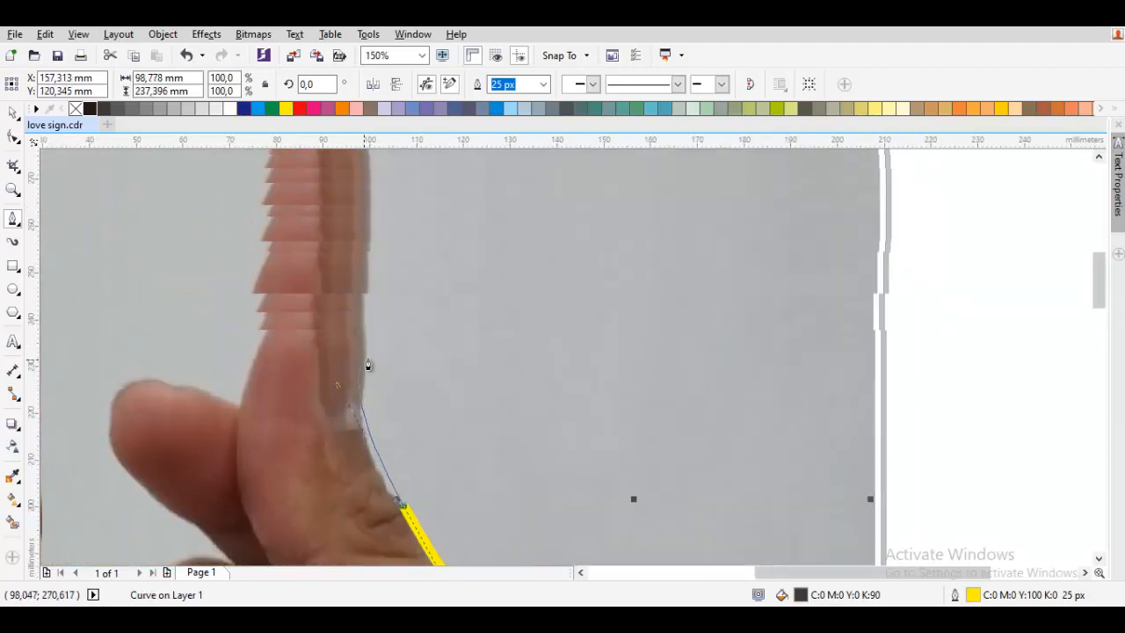
pyautogui.moveTo(341, 291); pyautogui.dragTo(327, 259)
pyautogui.scroll(-1, 282, 387)
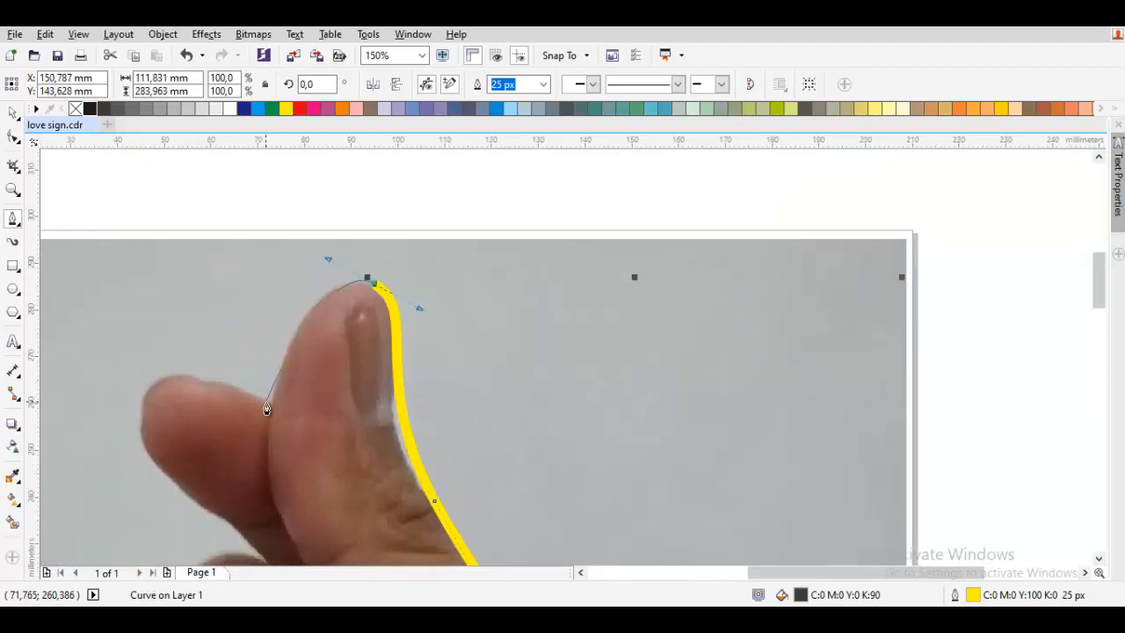
pyautogui.click(267, 409)
pyautogui.moveTo(267, 409); pyautogui.dragTo(395, 343)
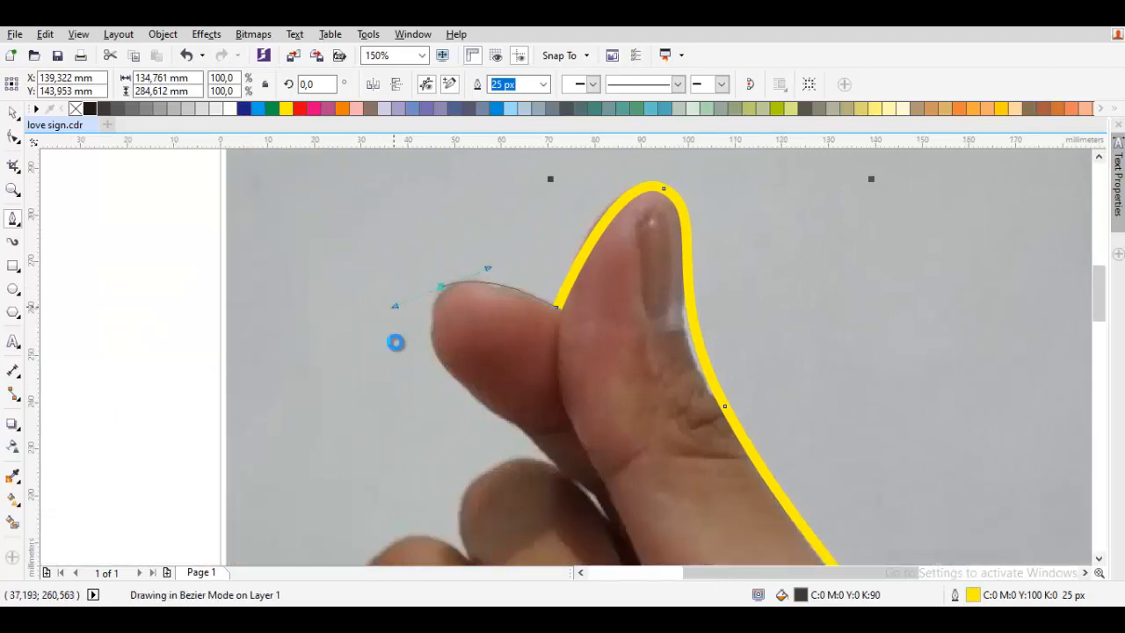
pyautogui.moveTo(499, 423); pyautogui.dragTo(490, 390)
pyautogui.hotkey('ctrl', 'z')
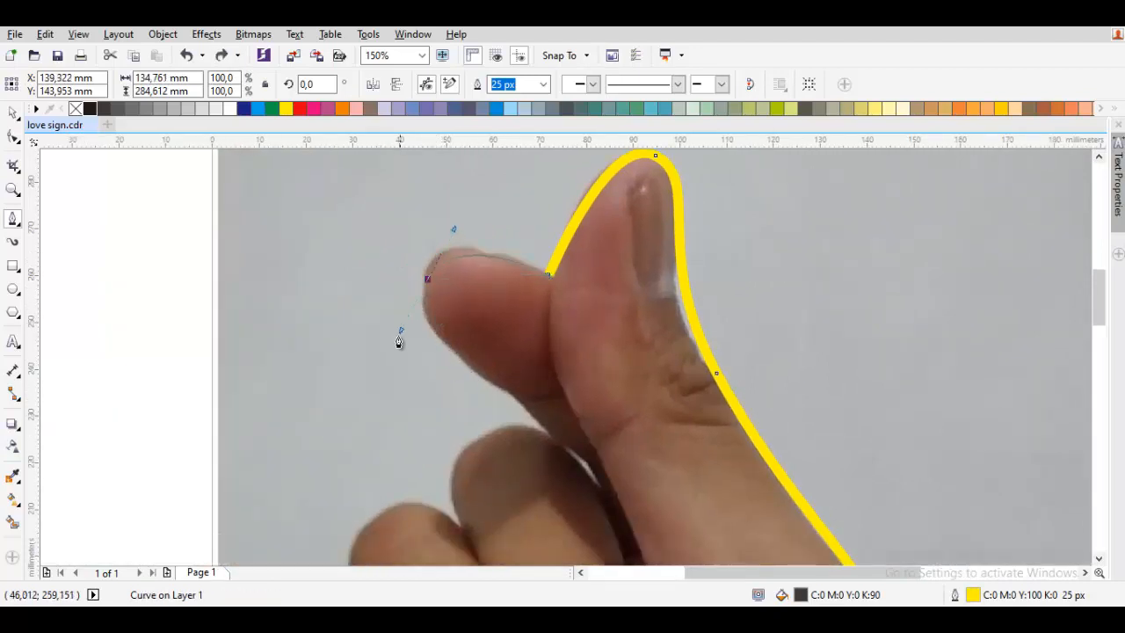
pyautogui.moveTo(399, 339)
pyautogui.mouseDown()
pyautogui.moveTo(402, 351)
pyautogui.moveTo(410, 345)
pyautogui.mouseUp()
pyautogui.moveTo(532, 432); pyautogui.dragTo(488, 384)
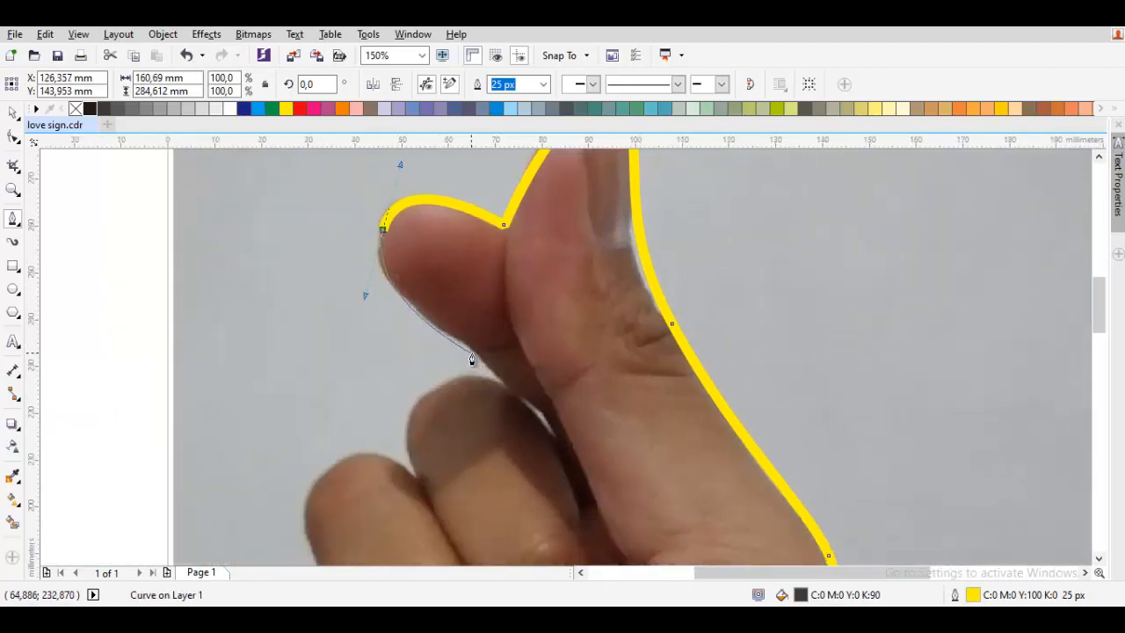
pyautogui.scroll(2, 475, 352)
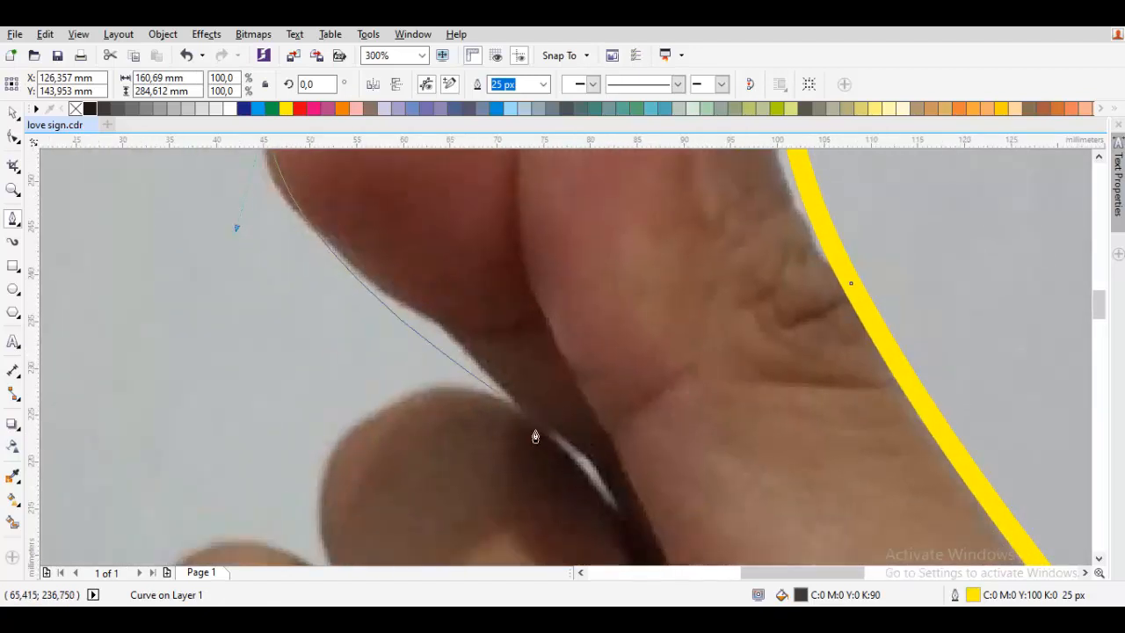
pyautogui.click(524, 411)
pyautogui.scroll(-2, 457, 365)
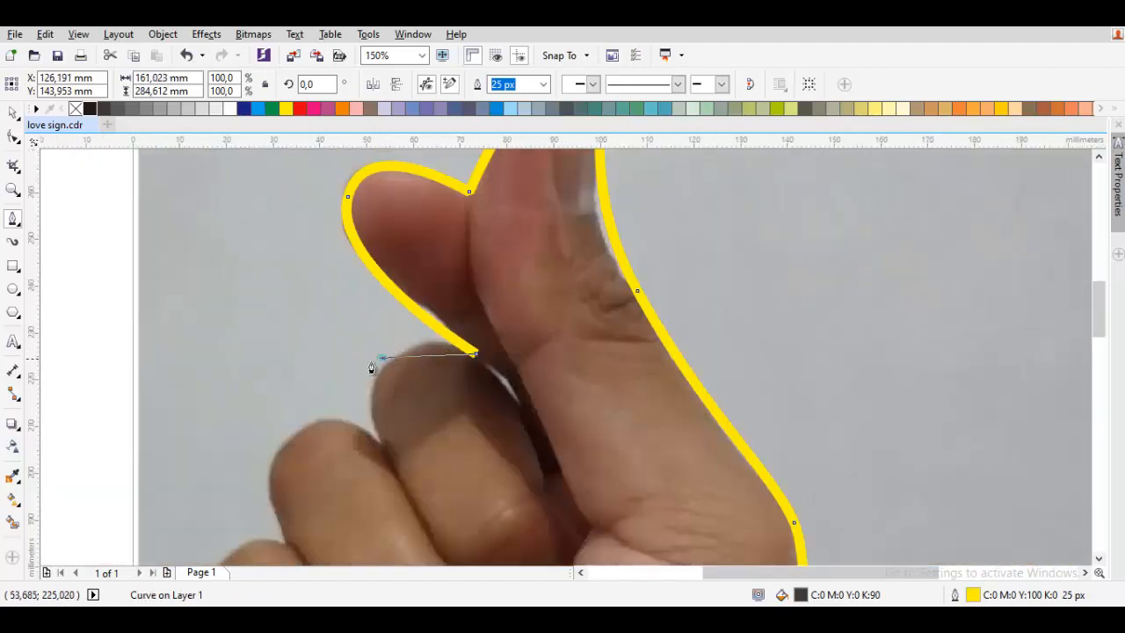
pyautogui.hotkey('ctrl', 'z')
pyautogui.hotkey('ctrl', 'z')
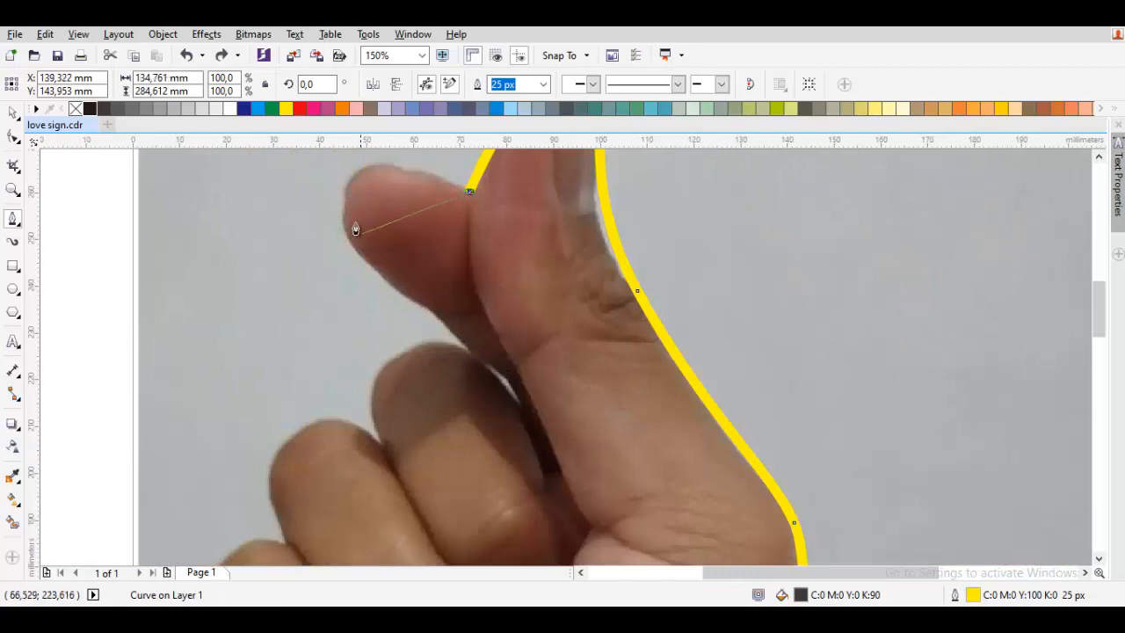
# Trace the index fingertip and its underside to where it meets the folded middle finger.
pyautogui.moveTo(355, 182); pyautogui.dragTo(307, 225)
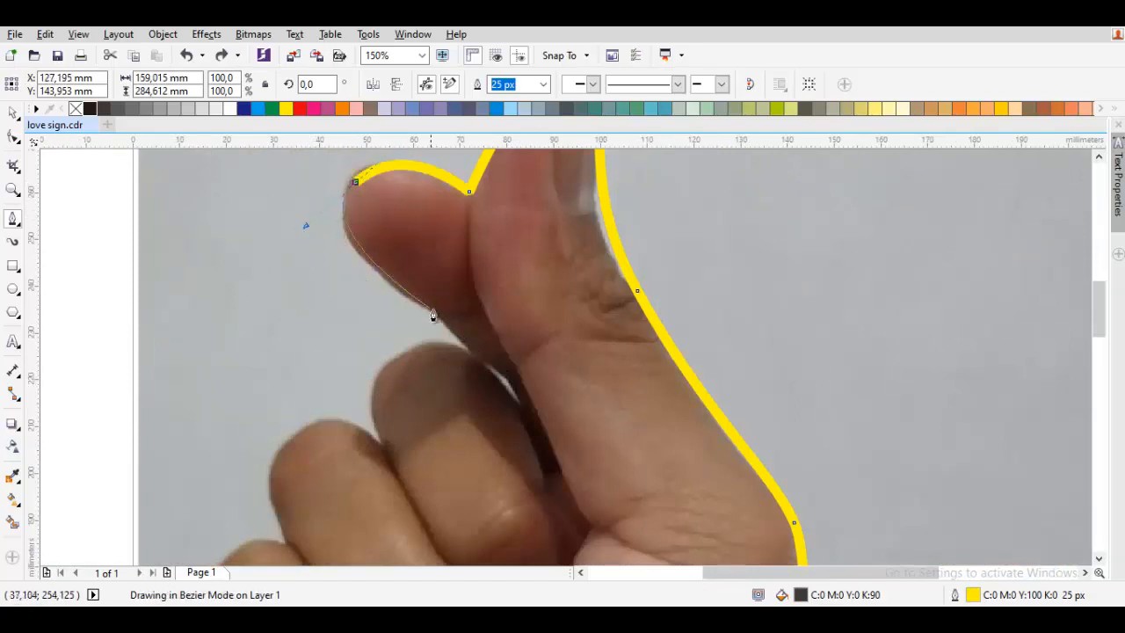
pyautogui.moveTo(433, 309); pyautogui.dragTo(448, 329)
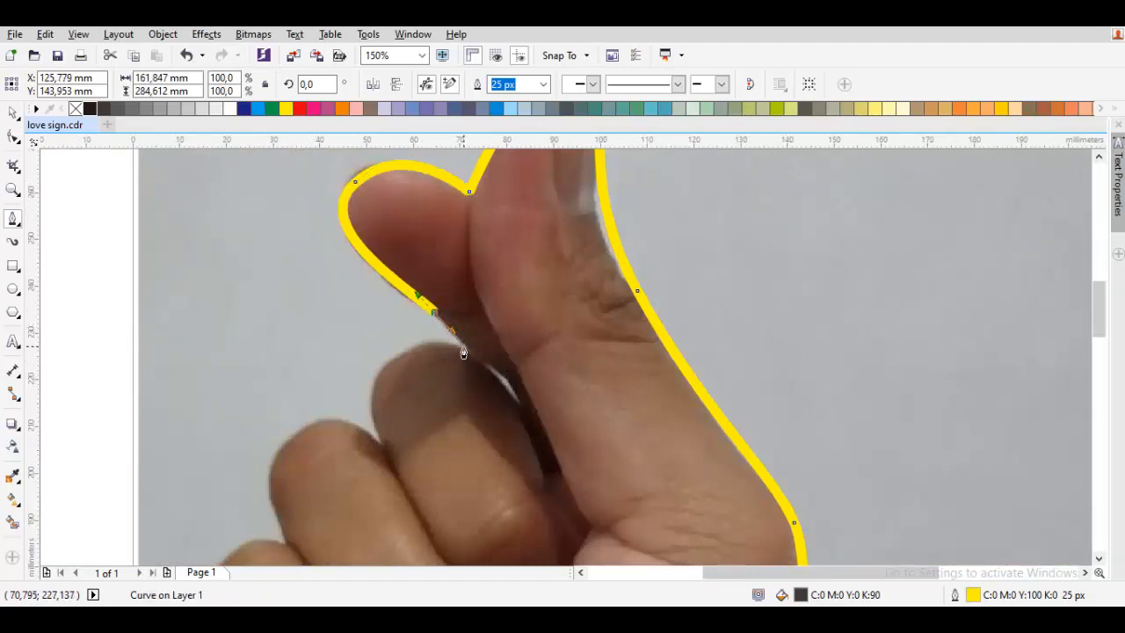
pyautogui.click(463, 346)
# Trace the folded middle and ring fingers, ending at the notch beside the little finger.
pyautogui.moveTo(393, 364); pyautogui.dragTo(364, 388)
pyautogui.click(380, 442)
pyautogui.moveTo(331, 432)
pyautogui.mouseDown()
pyautogui.moveTo(498, 362)
pyautogui.moveTo(431, 404)
pyautogui.mouseUp()
pyautogui.hotkey('ctrl', 'z')
pyautogui.click(504, 389)
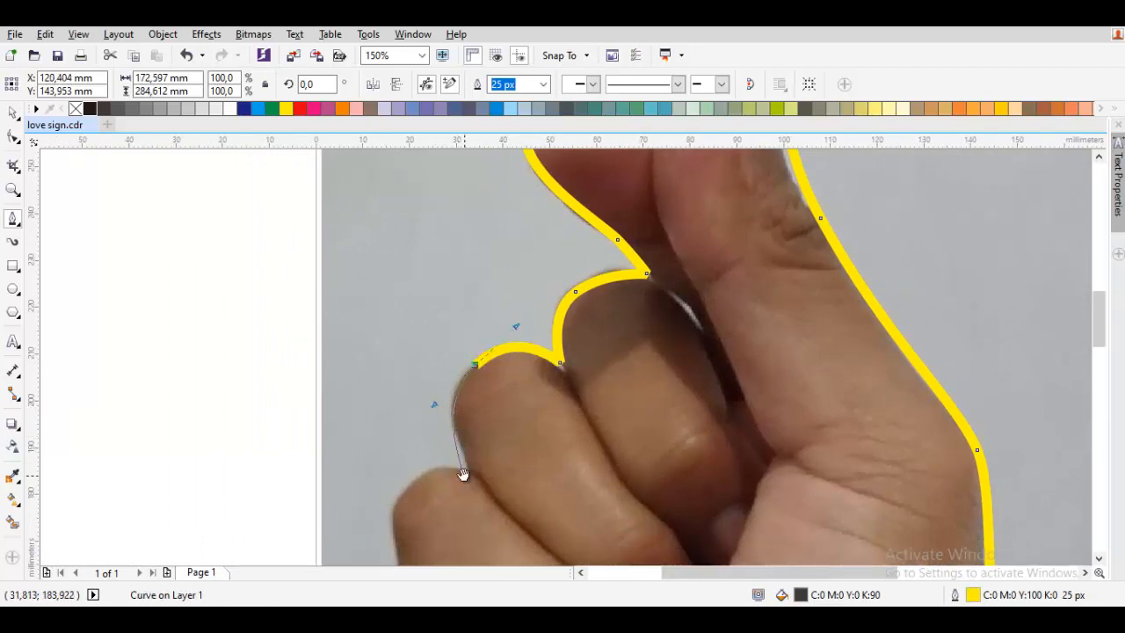
pyautogui.moveTo(466, 466); pyautogui.dragTo(461, 400)
pyautogui.click(462, 400)
# Trace the outer contour of the folded little finger down to the side of the palm.
pyautogui.moveTo(395, 417)
pyautogui.mouseDown()
pyautogui.moveTo(484, 350)
pyautogui.moveTo(453, 393)
pyautogui.mouseUp()
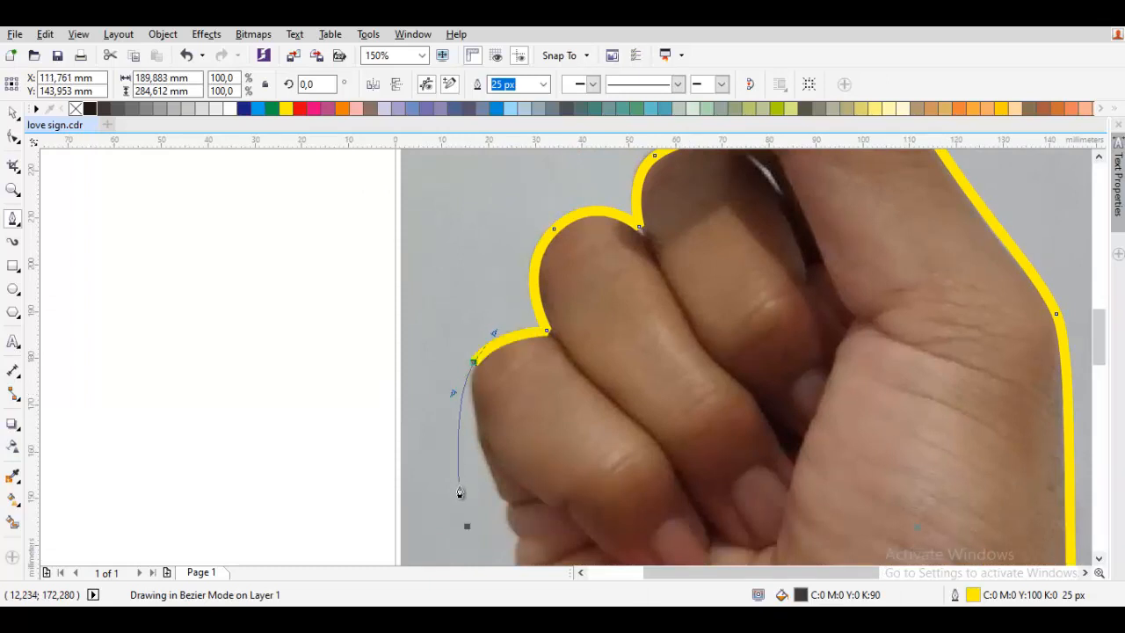
pyautogui.moveTo(466, 516); pyautogui.dragTo(460, 411)
pyautogui.click(512, 428)
# Continue the outline down the palm's outer edge and past the wrist onto the forearm.
pyautogui.moveTo(529, 530); pyautogui.dragTo(525, 267)
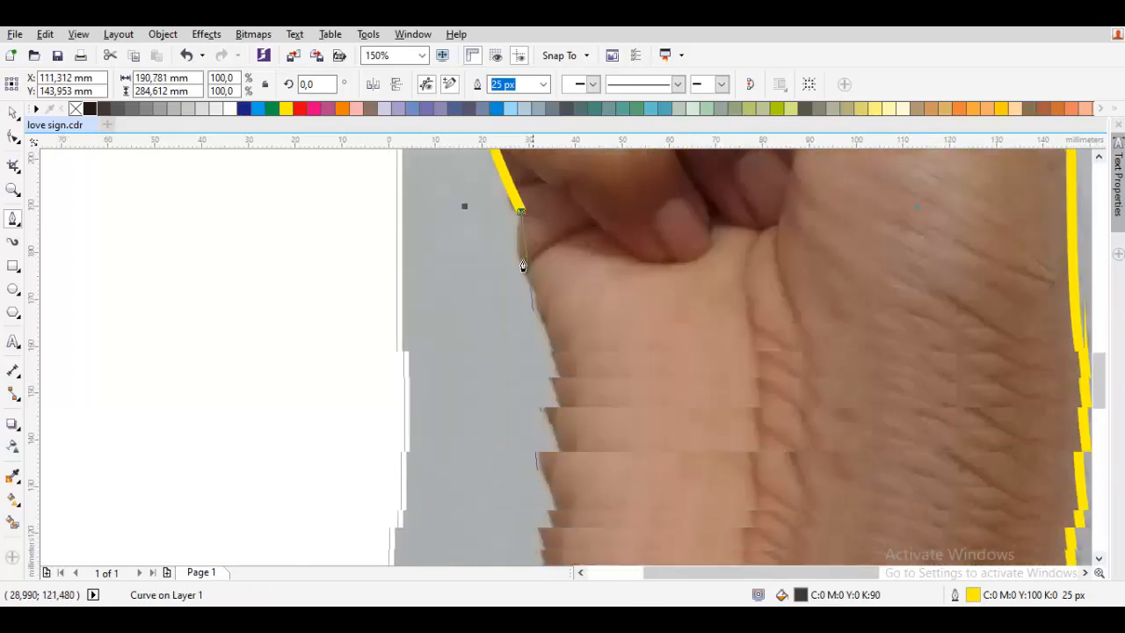
pyautogui.scroll(-1, 527, 271)
pyautogui.moveTo(546, 313); pyautogui.dragTo(535, 280)
pyautogui.moveTo(589, 379); pyautogui.dragTo(632, 404)
pyautogui.moveTo(650, 434); pyautogui.dragTo(621, 419)
pyautogui.hotkey('ctrl', 'z')
pyautogui.scroll(1, 598, 382)
pyautogui.moveTo(599, 371)
pyautogui.mouseDown()
pyautogui.moveTo(639, 459)
pyautogui.moveTo(605, 381)
pyautogui.mouseUp()
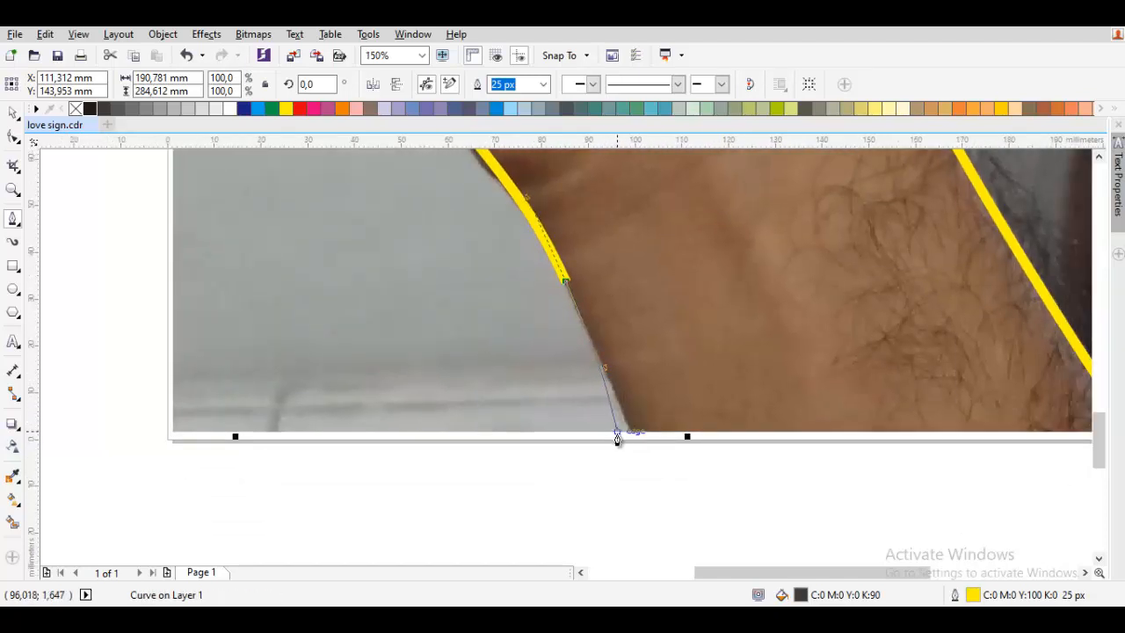
# Extend the forearm edge to the bottom of the photo and close the outline at its starting node.
pyautogui.click(632, 437)
pyautogui.scroll(-1, 631, 435)
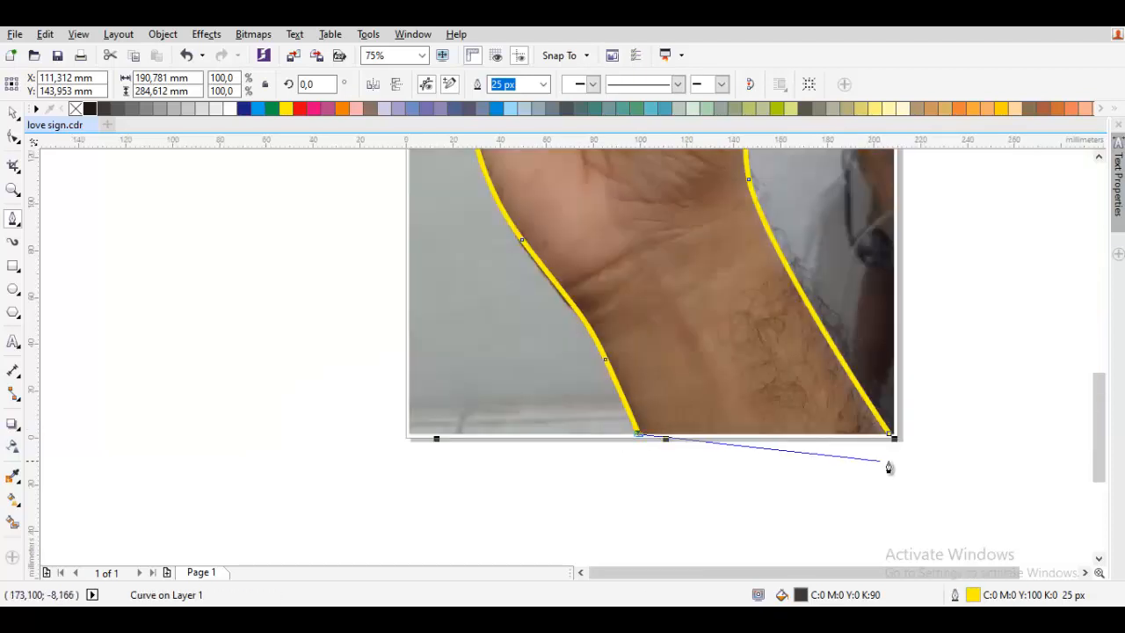
pyautogui.click(890, 434)
# Remove the fill from the closed hand shape, keeping its yellow outline.
pyautogui.press('space')
pyautogui.doubleClick(624, 338)
pyautogui.moveTo(576, 238); pyautogui.dragTo(613, 530)
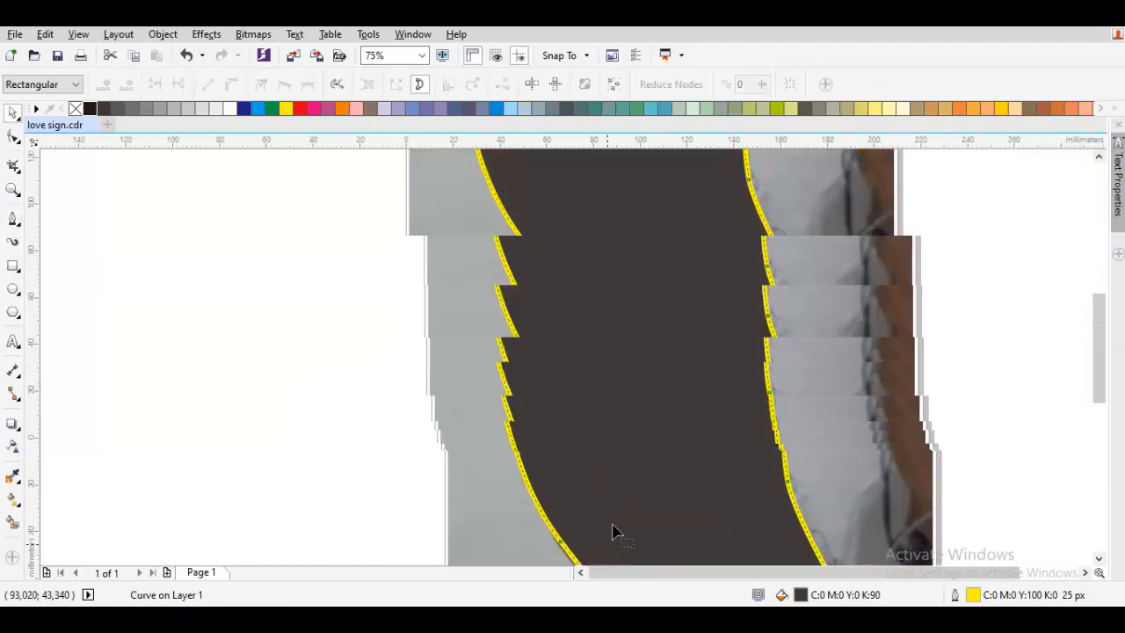
pyautogui.scroll(-1, 614, 519)
pyautogui.press('space')
pyautogui.scroll(1, 567, 356)
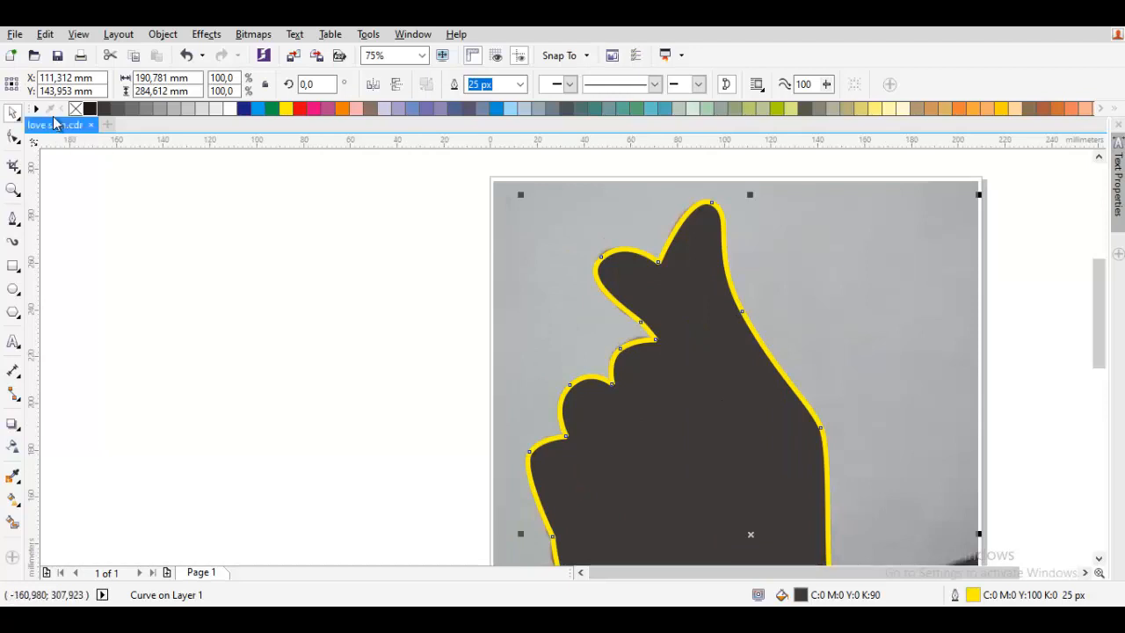
pyautogui.moveTo(668, 434); pyautogui.dragTo(571, 332)
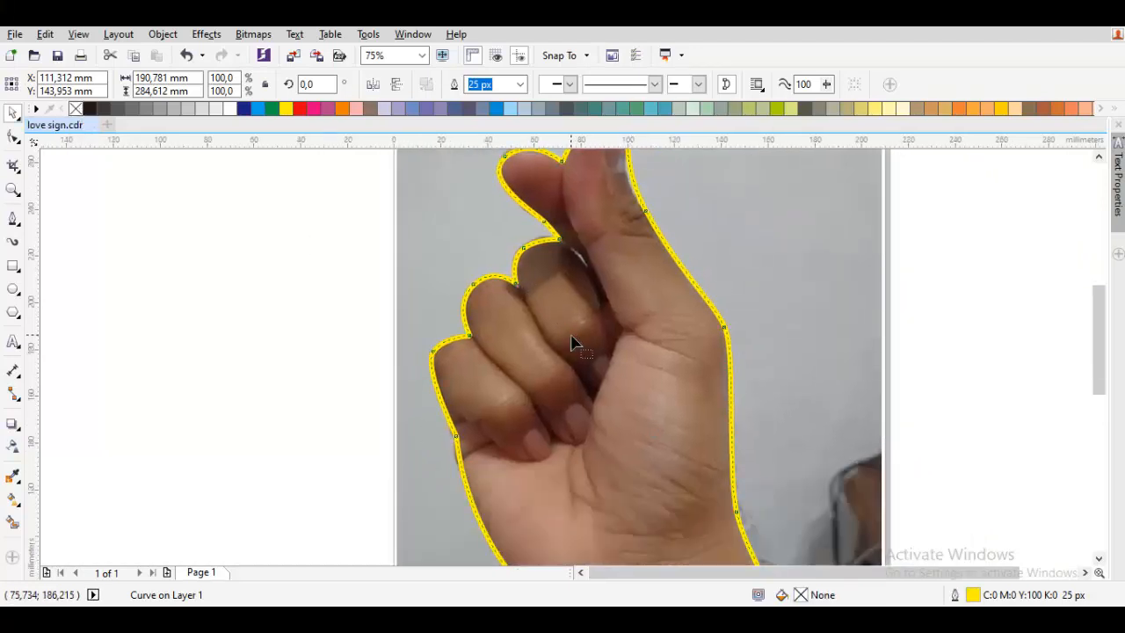
# Convert all segments of the hand outline to curves and all of its nodes to cusps.
pyautogui.press('F10')
pyautogui.hotkey('ctrl', 'a')
pyautogui.rightClick(545, 276)
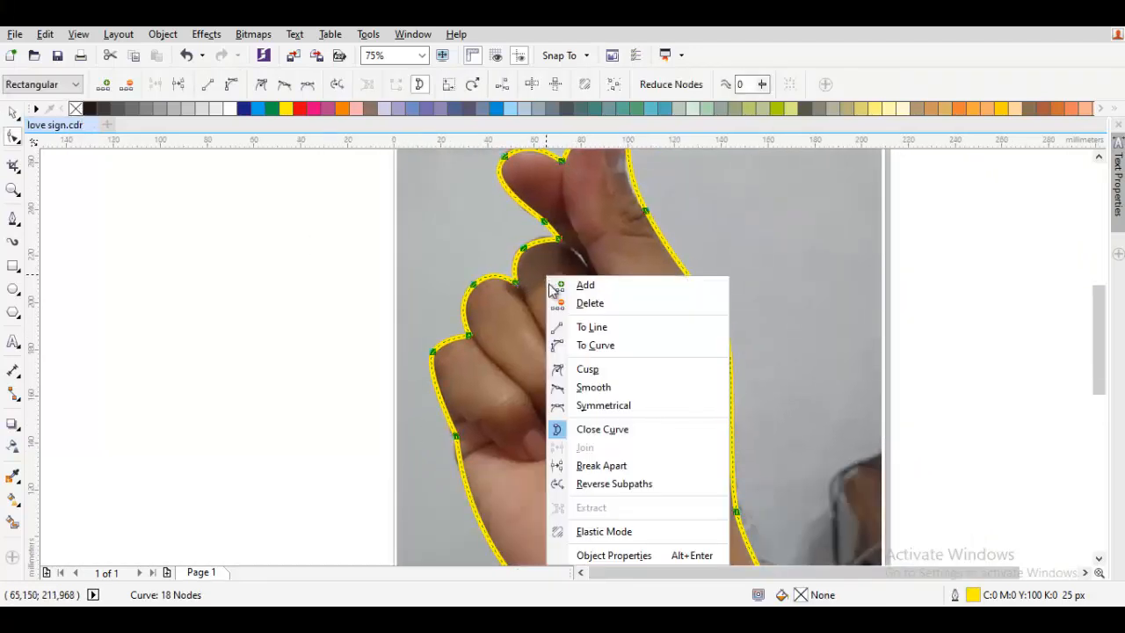
pyautogui.click(614, 347)
pyautogui.rightClick(601, 304)
pyautogui.click(643, 397)
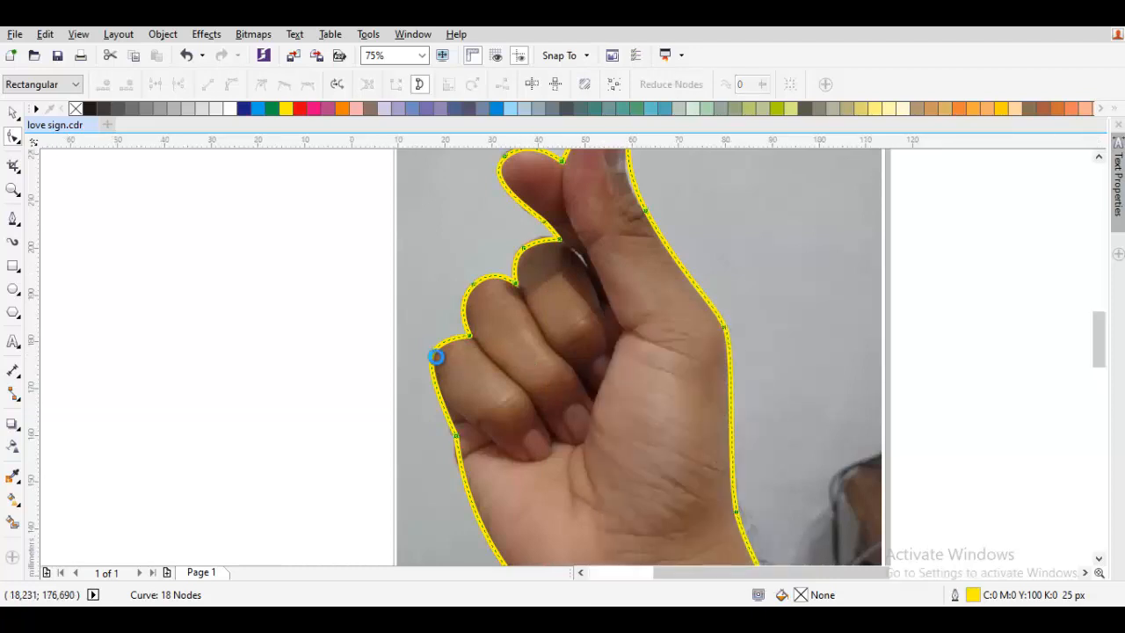
# Delete the node at the top outer corner of the little finger to smooth its contour.
pyautogui.scroll(1, 440, 356)
pyautogui.doubleClick(430, 352)
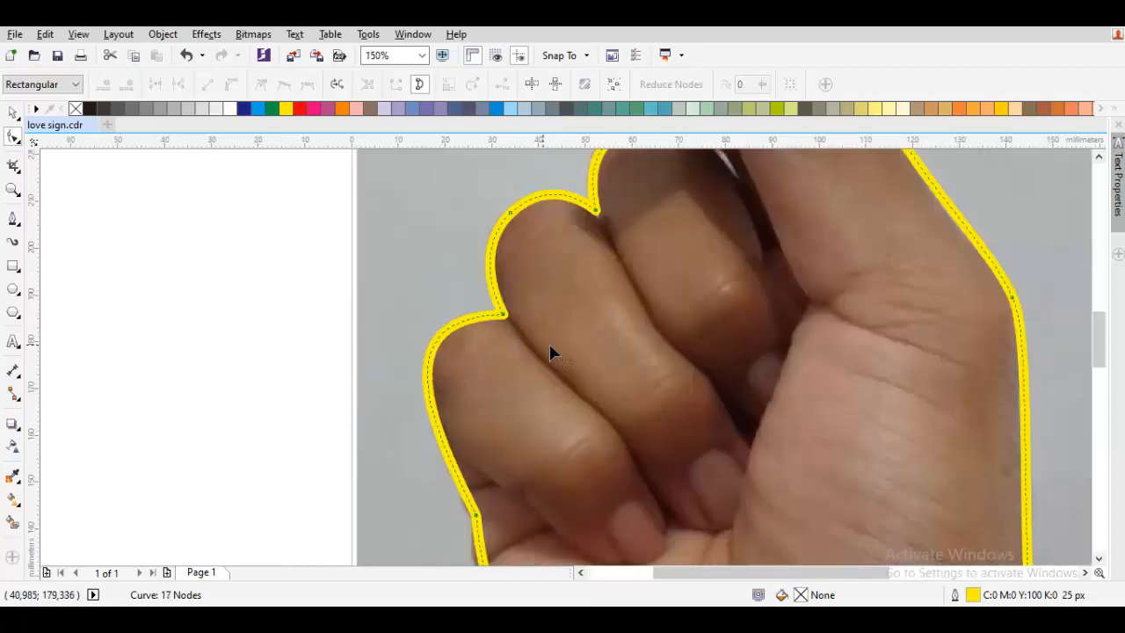
pyautogui.moveTo(594, 312); pyautogui.dragTo(525, 272)
# Draw a new curve from the notch between thumb and index finger down the thumb's inner edge to its base crease.
pyautogui.press('p')
pyautogui.scroll(-1, 652, 240)
pyautogui.moveTo(629, 323); pyautogui.dragTo(606, 447)
pyautogui.scroll(1, 594, 227)
pyautogui.moveTo(583, 297); pyautogui.dragTo(572, 405)
pyautogui.click(572, 281)
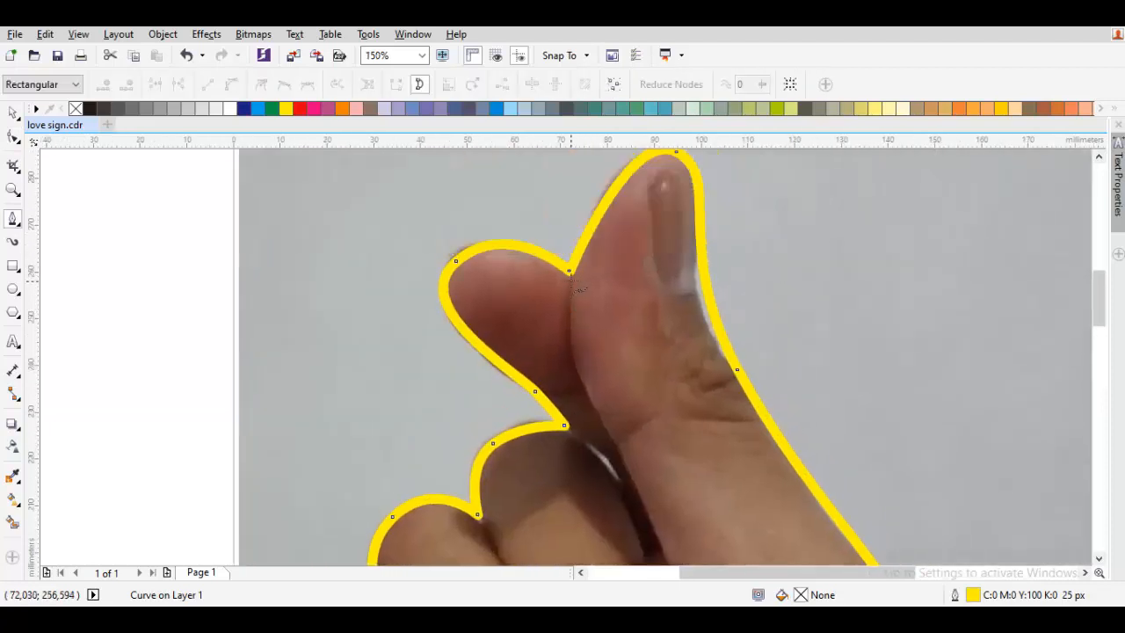
pyautogui.moveTo(569, 271); pyautogui.dragTo(557, 349)
pyautogui.moveTo(613, 350); pyautogui.dragTo(594, 214)
pyautogui.moveTo(613, 335)
pyautogui.mouseDown()
pyautogui.moveTo(640, 403)
pyautogui.moveTo(614, 325)
pyautogui.mouseUp()
pyautogui.click(649, 390)
# Extend the inner thumb curve from the base crease along the thumb mound into the palm and finish the line.
pyautogui.scroll(-2, 640, 431)
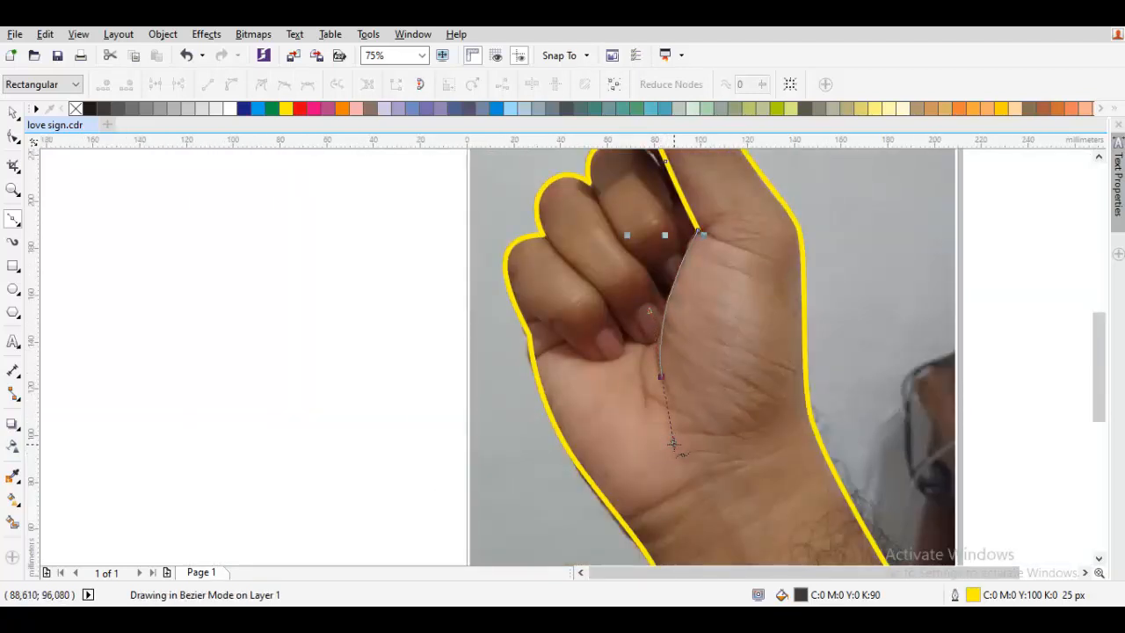
pyautogui.moveTo(673, 444); pyautogui.dragTo(675, 443)
pyautogui.press('space')
pyautogui.moveTo(673, 254); pyautogui.dragTo(666, 401)
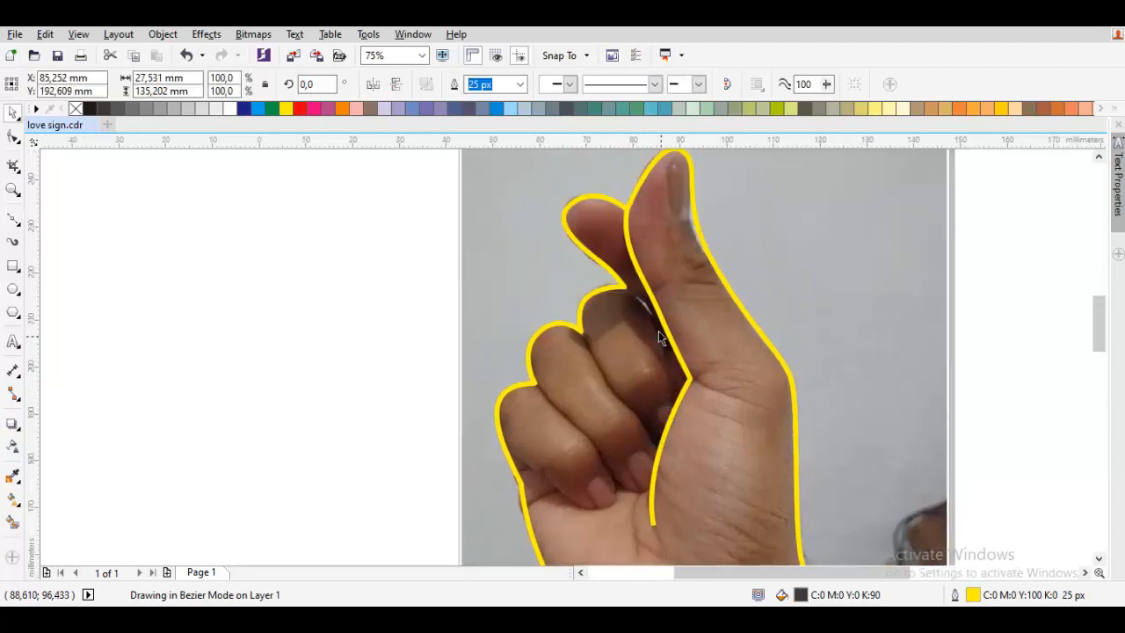
# Draw a short curve from the index finger's lower edge across the dark gap to the thumb's inner line.
pyautogui.press('Escape')
pyautogui.scroll(1, 661, 328)
pyautogui.press('space')
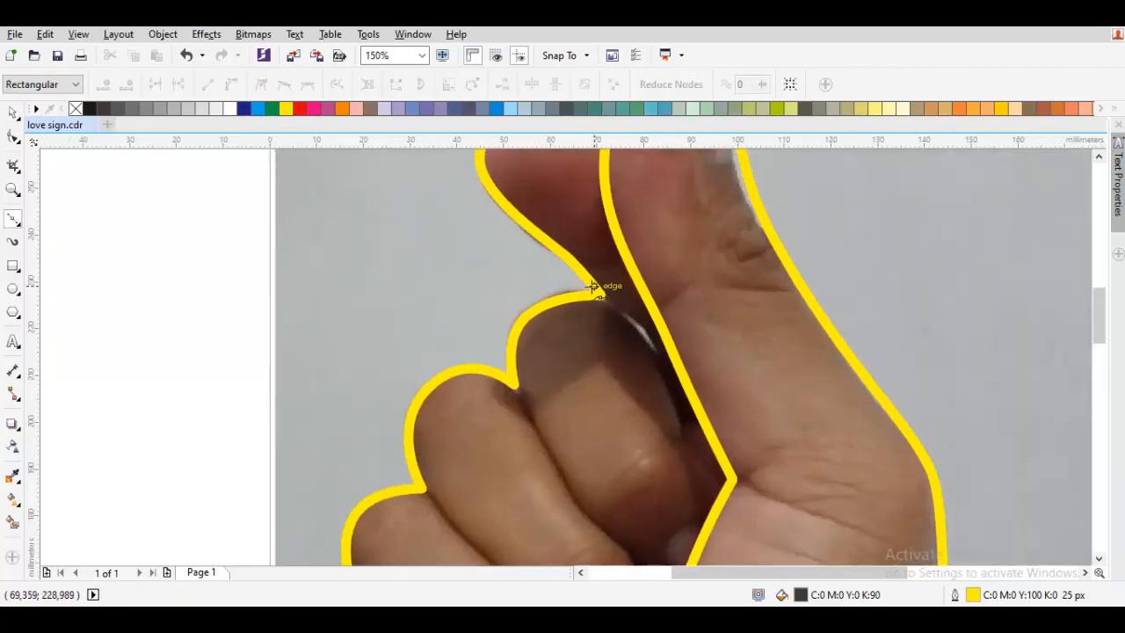
pyautogui.moveTo(632, 341); pyautogui.dragTo(635, 343)
pyautogui.moveTo(741, 452); pyautogui.dragTo(688, 375)
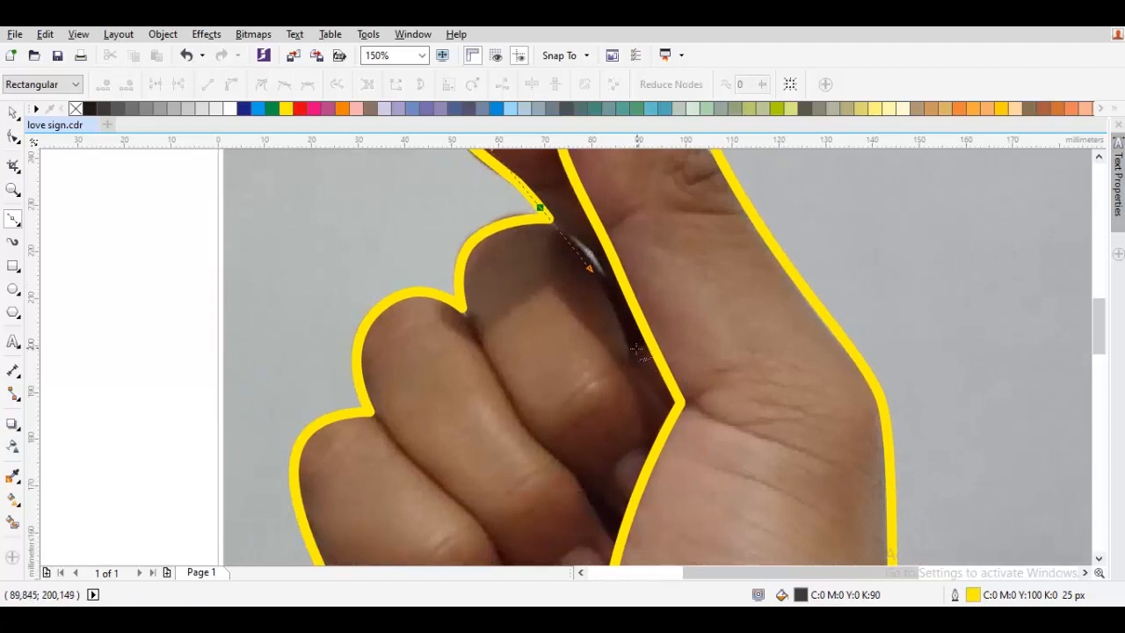
pyautogui.click(624, 284)
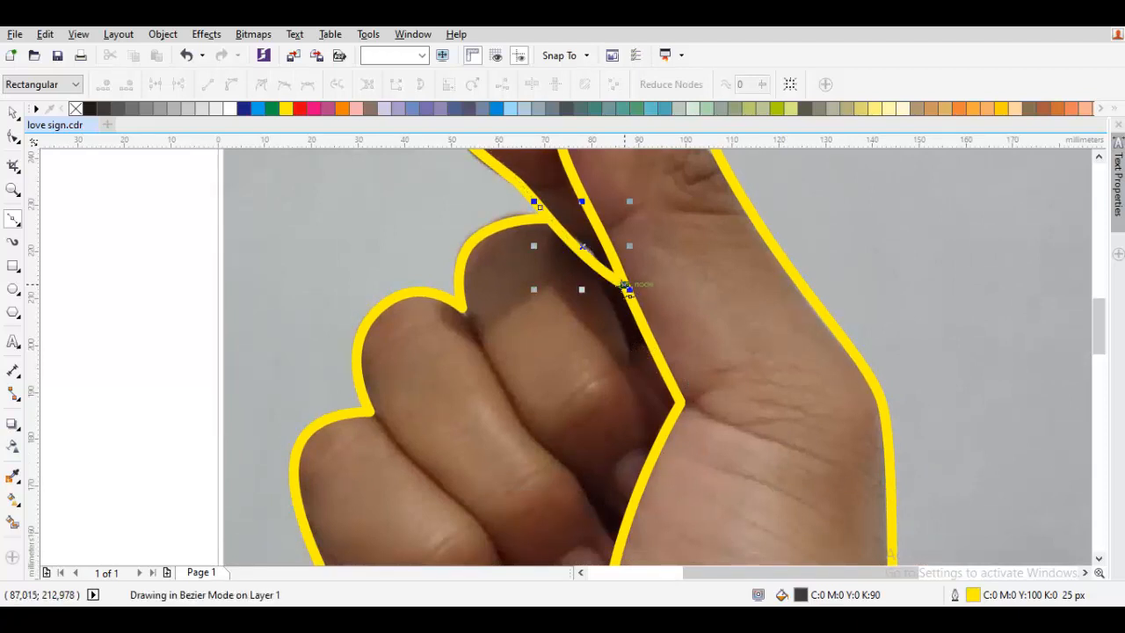
pyautogui.press('space')
# Draw a line from that short curve down the middle finger's inner edge to the corner at the thumb's base crease.
pyautogui.press('space')
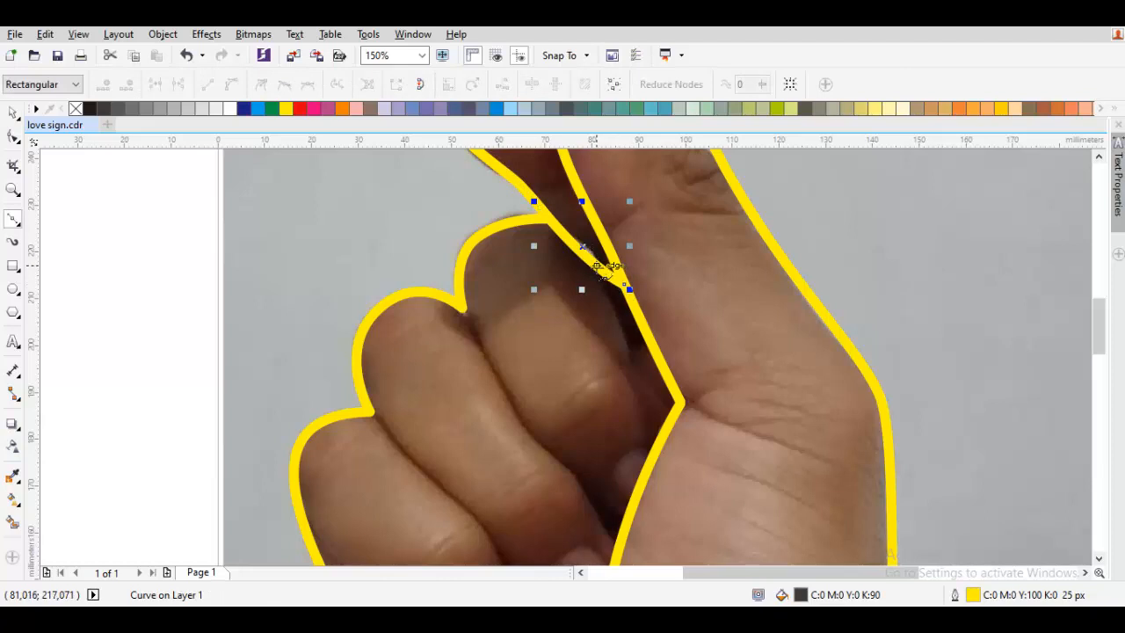
pyautogui.moveTo(597, 265); pyautogui.dragTo(624, 314)
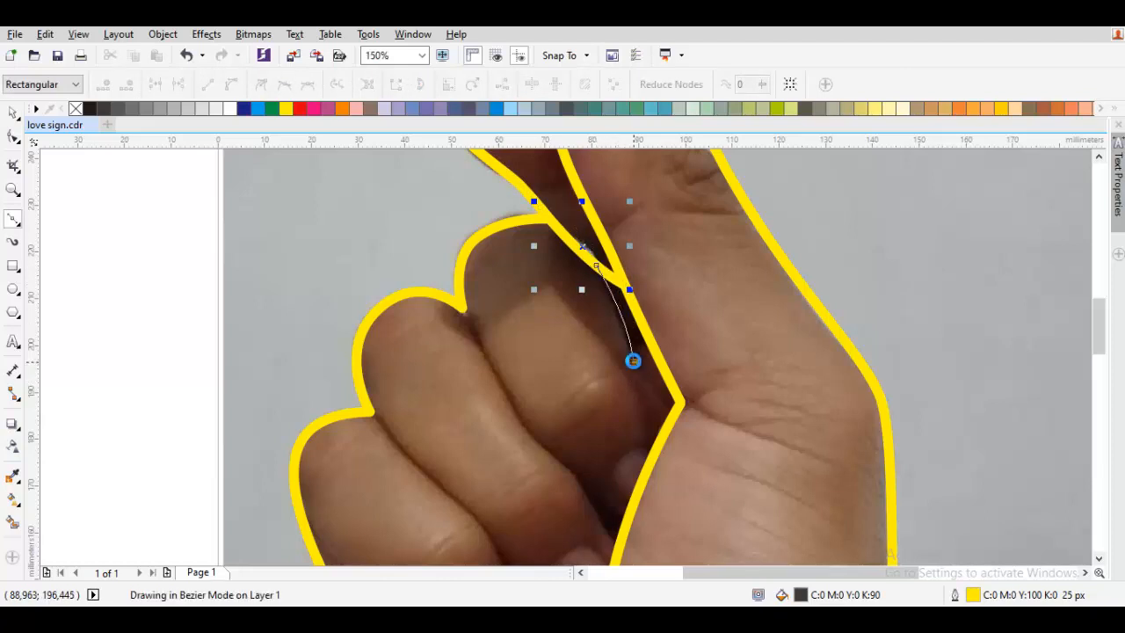
pyautogui.click(636, 364)
pyautogui.moveTo(675, 414); pyautogui.dragTo(690, 449)
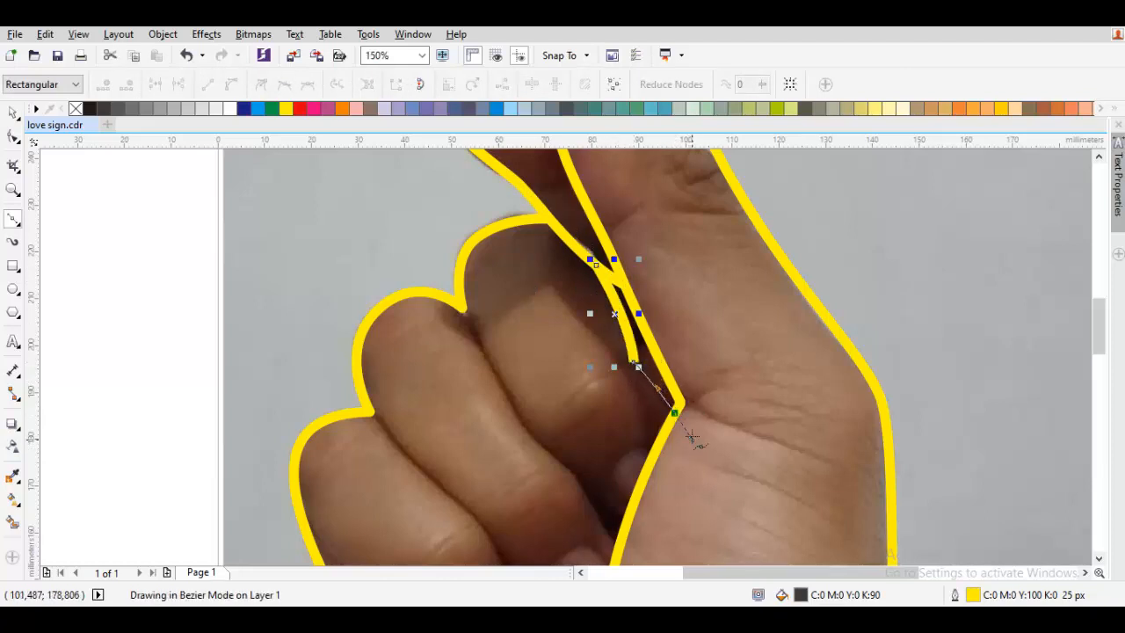
pyautogui.press('space')
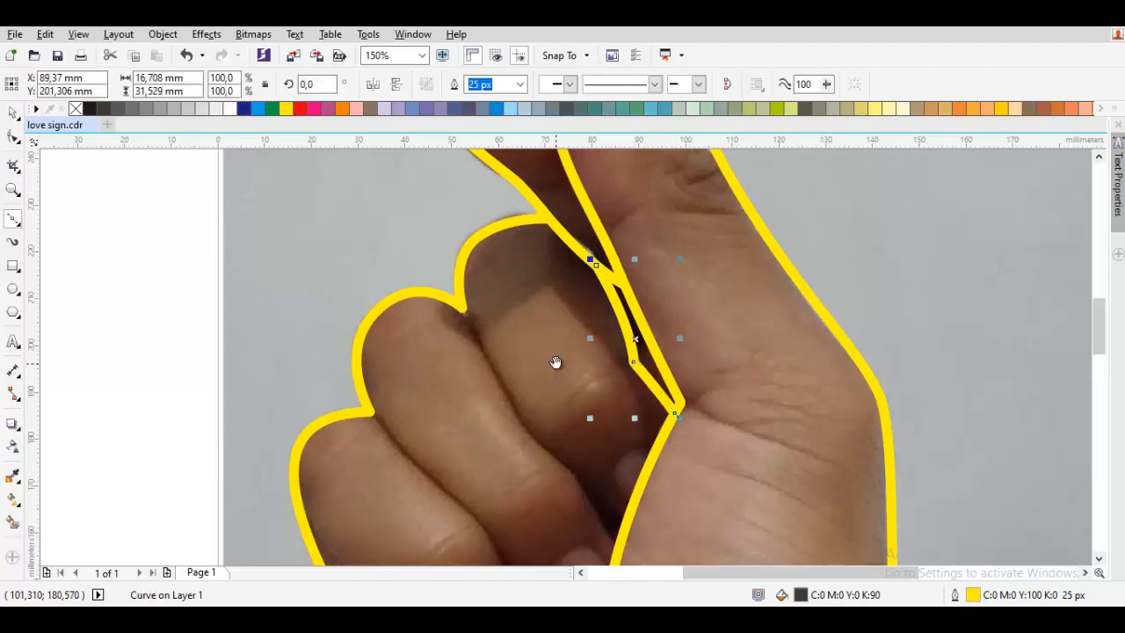
pyautogui.moveTo(555, 364); pyautogui.dragTo(564, 356)
pyautogui.press('Escape')
# Draw the dividing curve from the notch between middle and ring fingers down to the thumb mound line.
pyautogui.press('space')
pyautogui.click(470, 302)
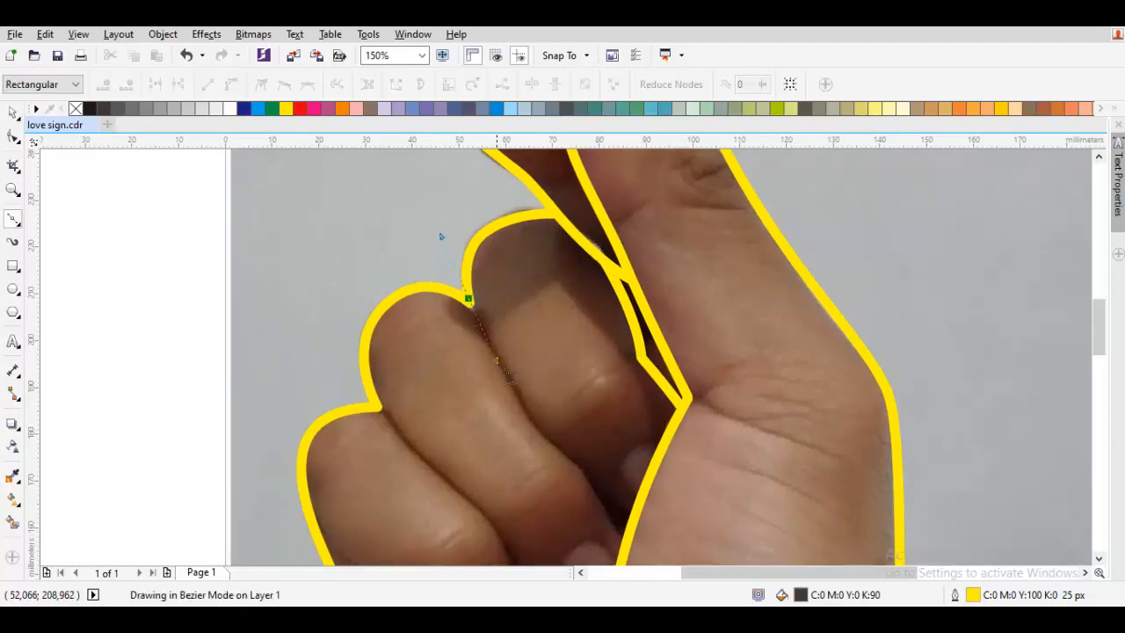
pyautogui.scroll(-1, 485, 330)
pyautogui.scroll(3, 485, 330)
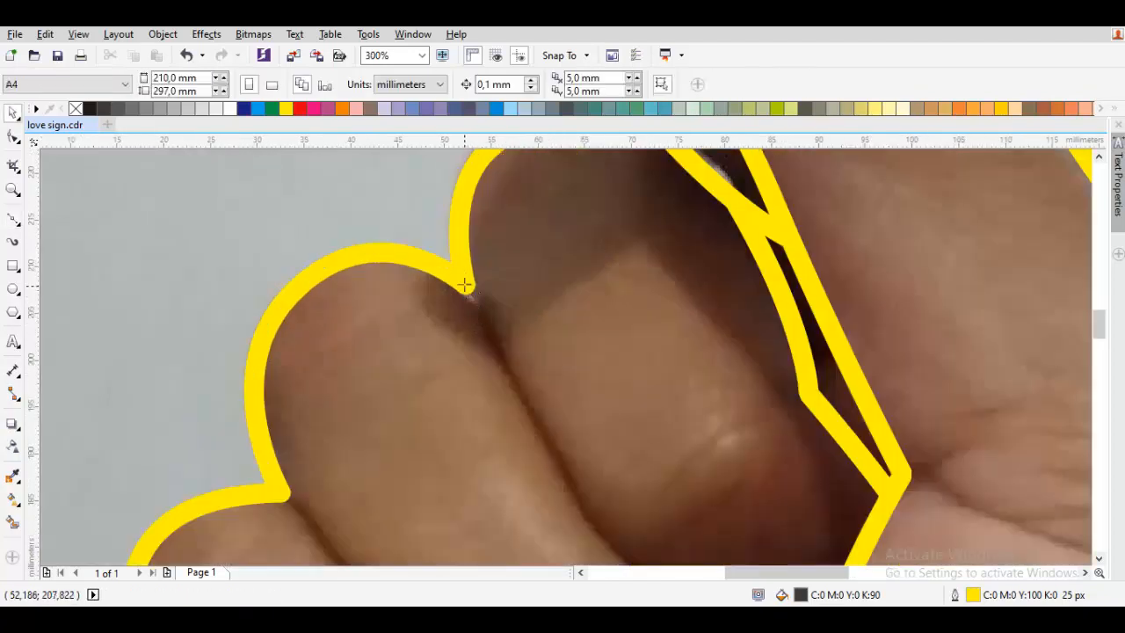
pyautogui.scroll(-2, 559, 448)
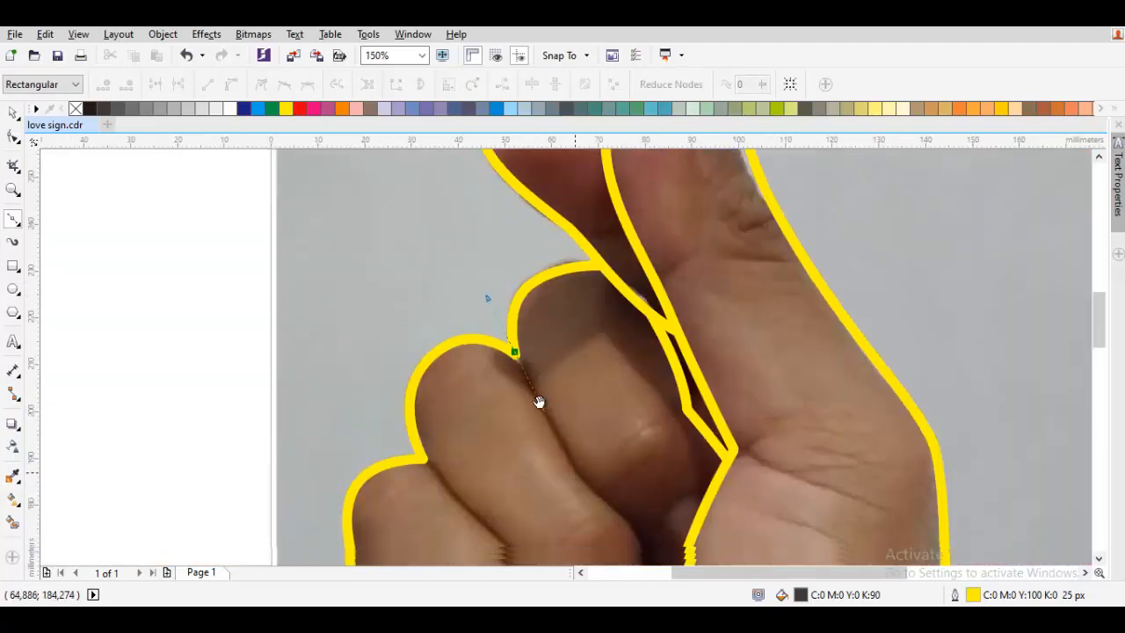
pyautogui.scroll(1, 537, 401)
pyautogui.moveTo(565, 409); pyautogui.dragTo(593, 437)
pyautogui.moveTo(623, 475); pyautogui.dragTo(602, 394)
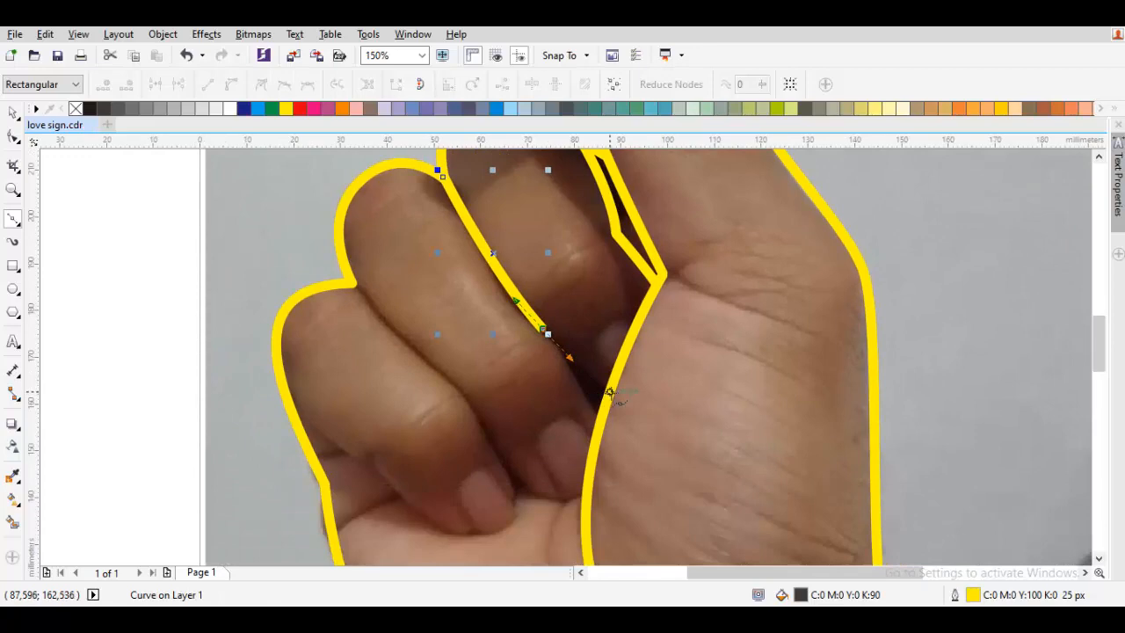
pyautogui.click(610, 393)
pyautogui.moveTo(622, 406); pyautogui.dragTo(622, 409)
pyautogui.press('space')
pyautogui.press('Escape')
# Draw a short straight line branching from the lower part of the middle-ring dividing curve to the thumb mound line.
pyautogui.moveTo(622, 408); pyautogui.dragTo(620, 311)
pyautogui.scroll(1, 618, 311)
pyautogui.press('space')
pyautogui.scroll(-1, 592, 301)
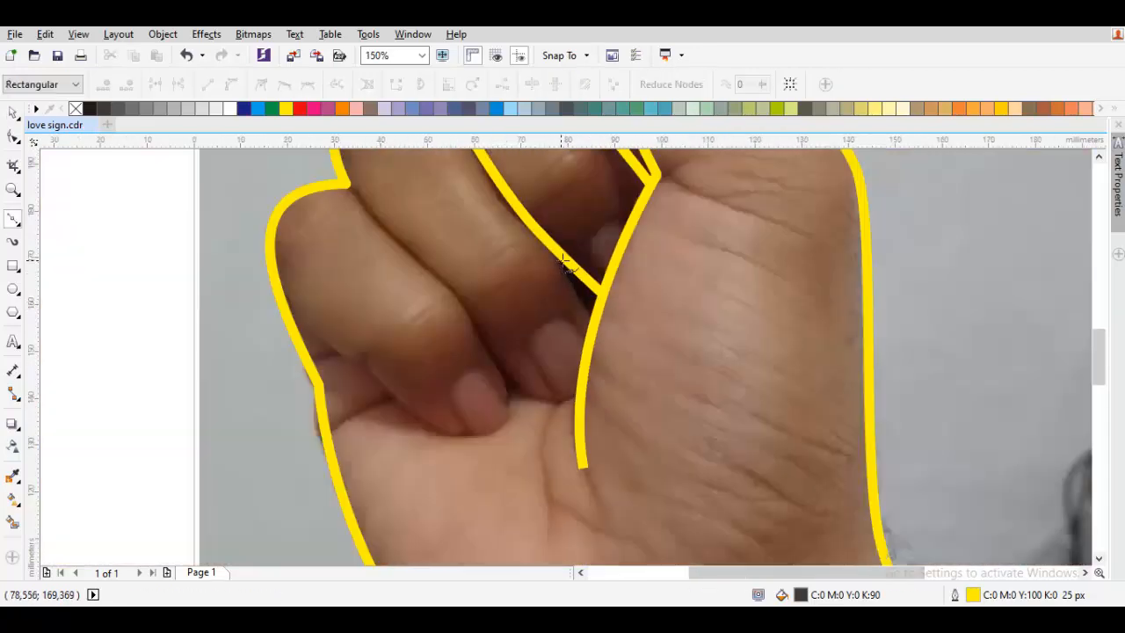
pyautogui.click(567, 263)
pyautogui.click(596, 317)
pyautogui.press('space')
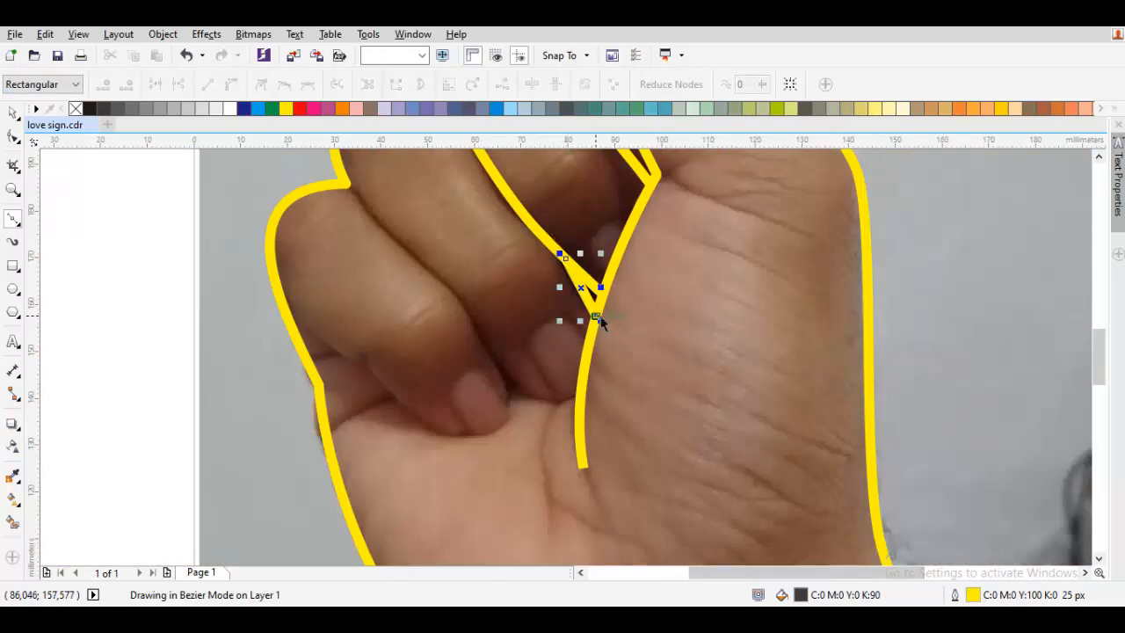
pyautogui.press('Escape')
# Draw a curve from the notch between ring and little fingers down and around the ring fingertip to the thumb mound line.
pyautogui.moveTo(554, 356); pyautogui.dragTo(642, 431)
pyautogui.press('space')
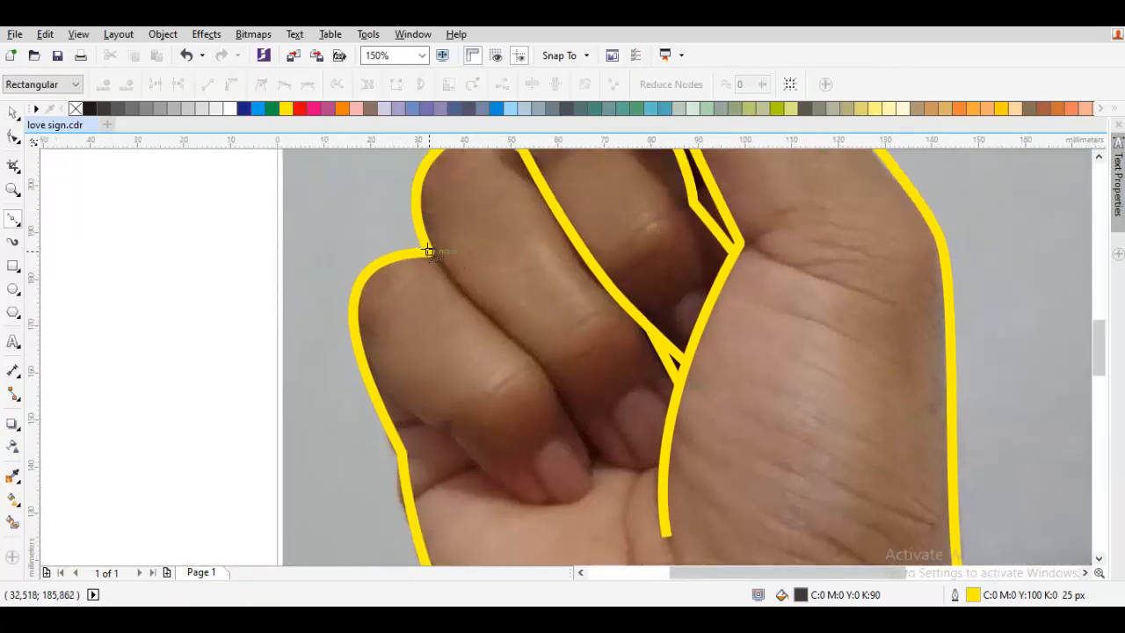
pyautogui.moveTo(428, 251); pyautogui.dragTo(475, 301)
pyautogui.moveTo(561, 393); pyautogui.dragTo(577, 433)
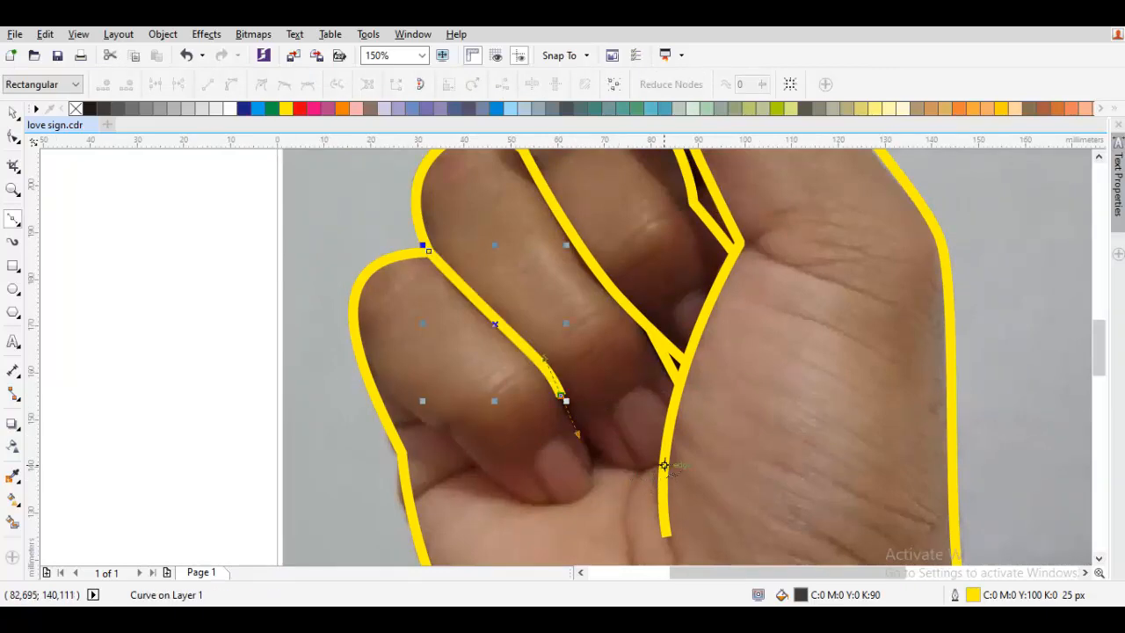
pyautogui.moveTo(666, 463); pyautogui.dragTo(709, 430)
pyautogui.moveTo(614, 463); pyautogui.dragTo(760, 354)
pyautogui.press('space')
pyautogui.press('Escape')
# Draw a curve from the ring finger line around the little fingertip and along its lower edge to the outer hand outline.
pyautogui.press('space')
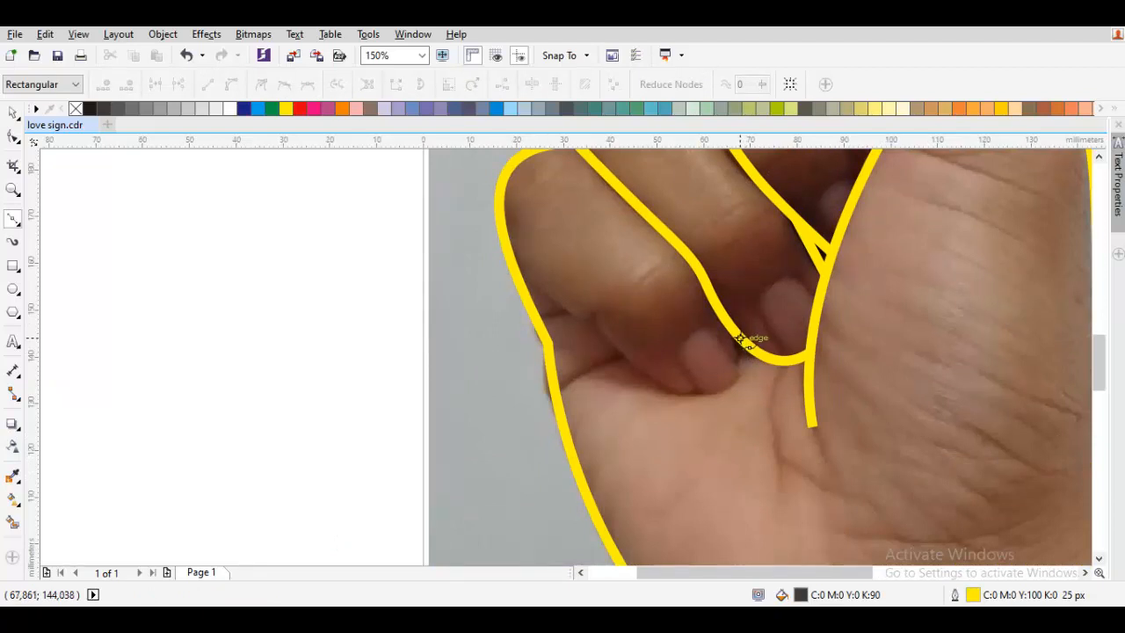
pyautogui.moveTo(683, 390); pyautogui.dragTo(618, 369)
pyautogui.click(590, 319)
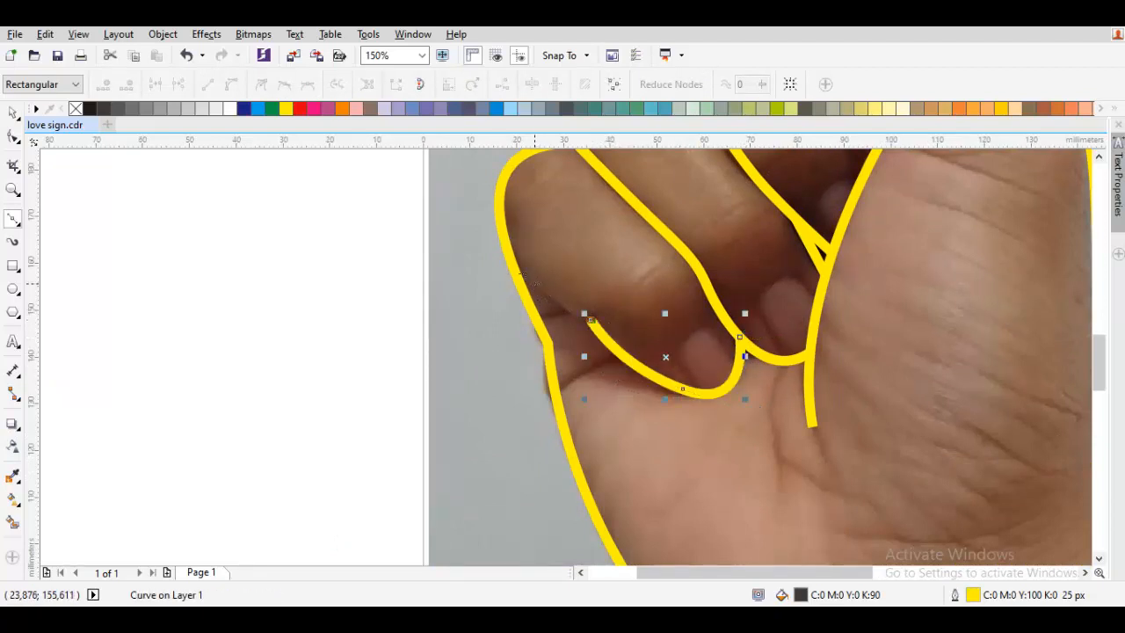
pyautogui.moveTo(534, 282); pyautogui.dragTo(508, 255)
pyautogui.scroll(1, 686, 351)
pyautogui.moveTo(686, 351); pyautogui.dragTo(547, 322)
pyautogui.scroll(-2, 559, 329)
pyautogui.press('space')
pyautogui.press('Escape')
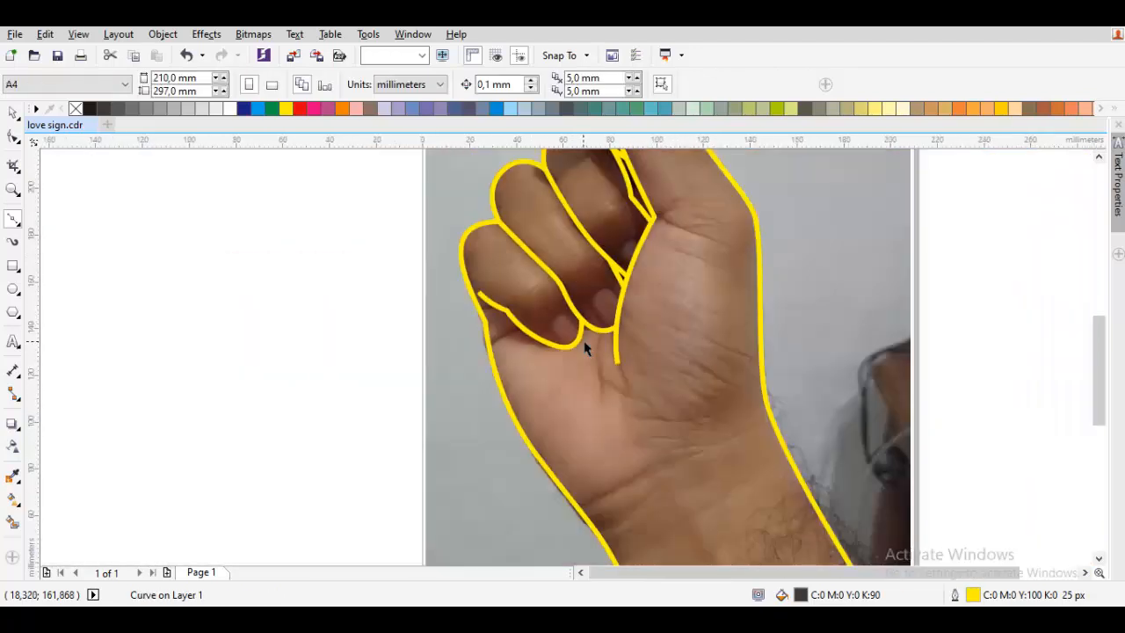
# Delete the node at the underside of the little fingertip curve to smooth it.
pyautogui.press('space')
pyautogui.scroll(2, 586, 348)
pyautogui.doubleClick(527, 348)
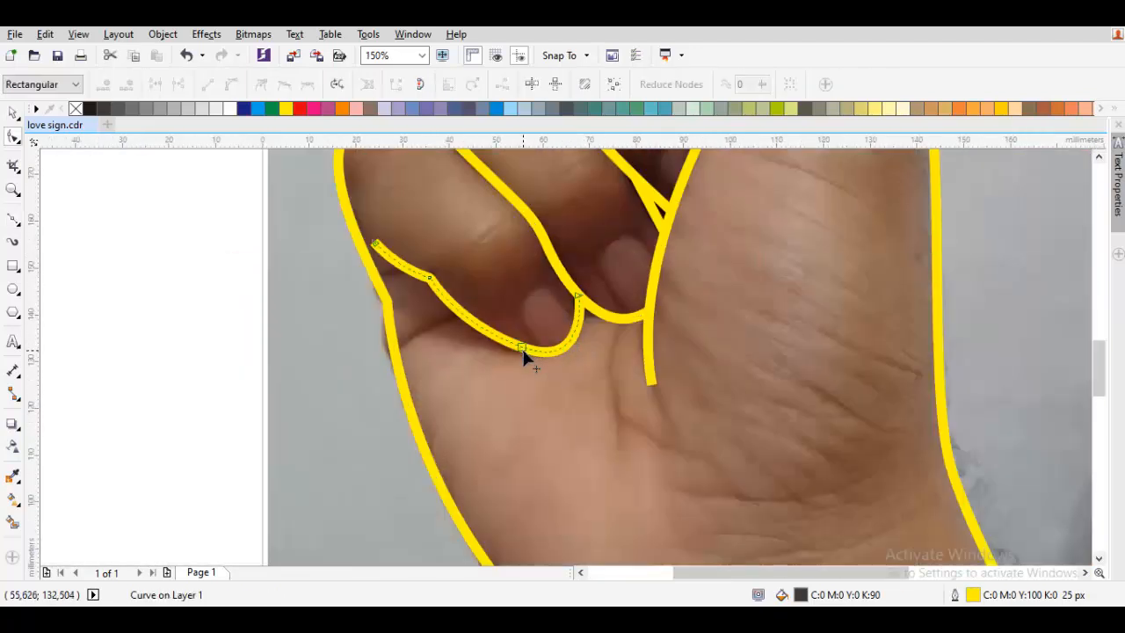
pyautogui.doubleClick(522, 351)
# Make the little fingertip curve's nodes cusps and adjust the handle at its inner end to fit the fingertip.
pyautogui.rightClick(596, 262)
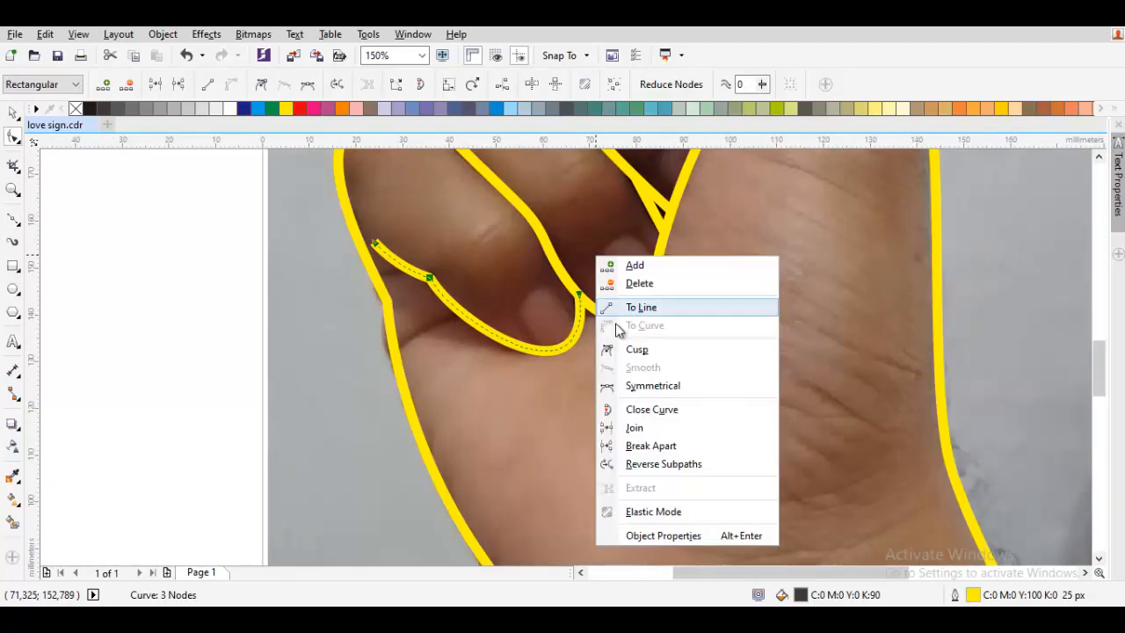
pyautogui.click(626, 349)
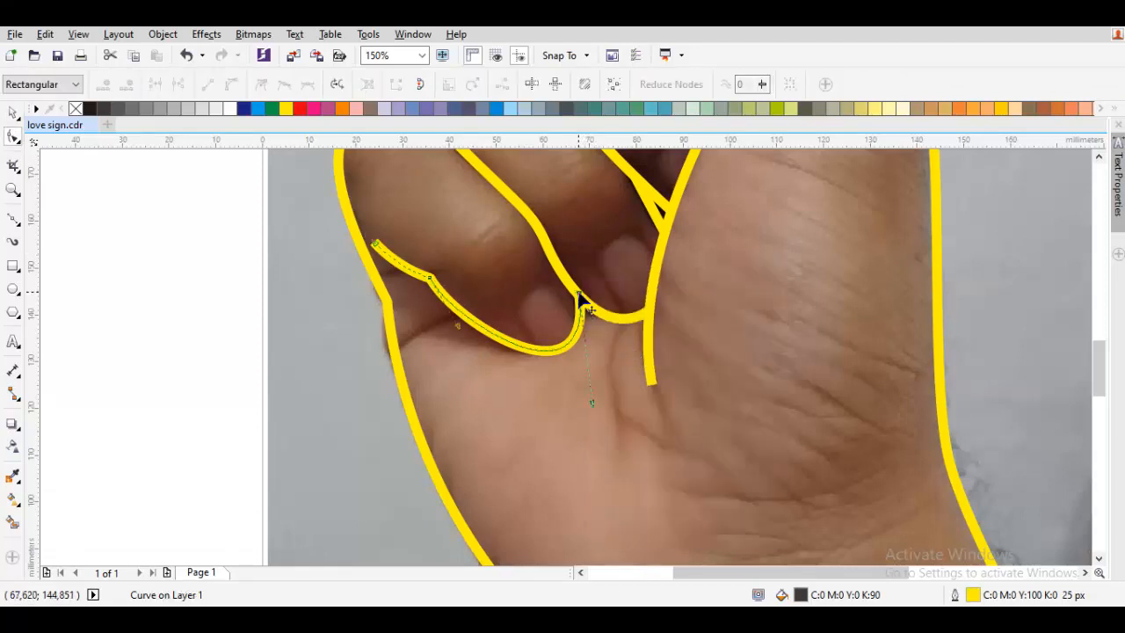
pyautogui.click(578, 304)
pyautogui.moveTo(593, 399); pyautogui.dragTo(580, 395)
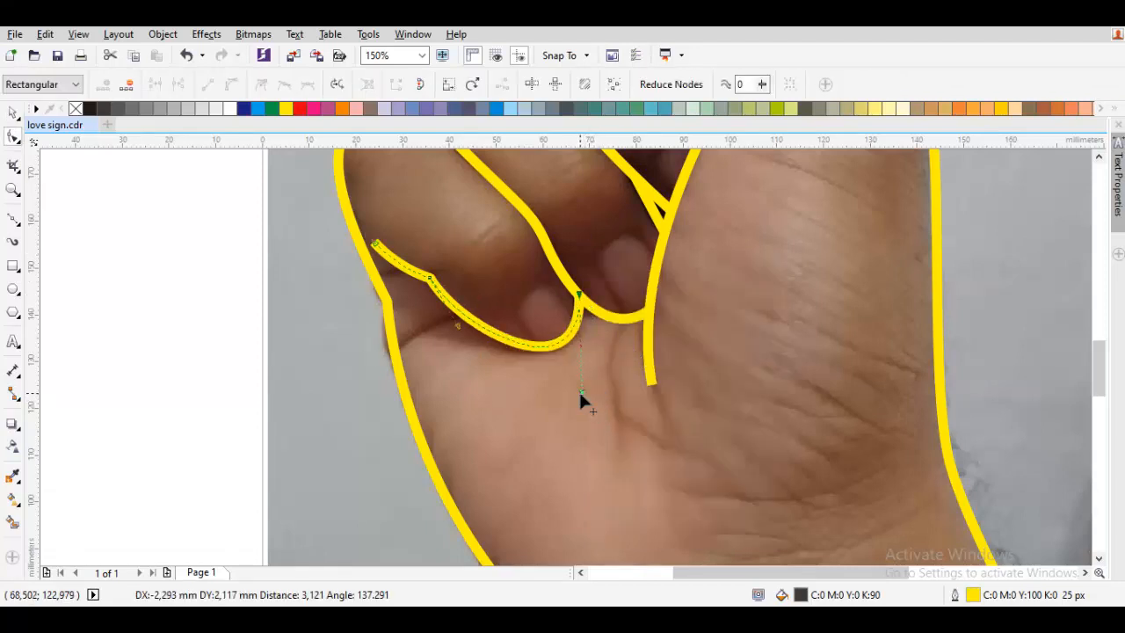
pyautogui.press('space')
# Set the outline width of all the hand's lines to 35 px and inspect the line art.
pyautogui.scroll(-3, 545, 352)
pyautogui.click(549, 356)
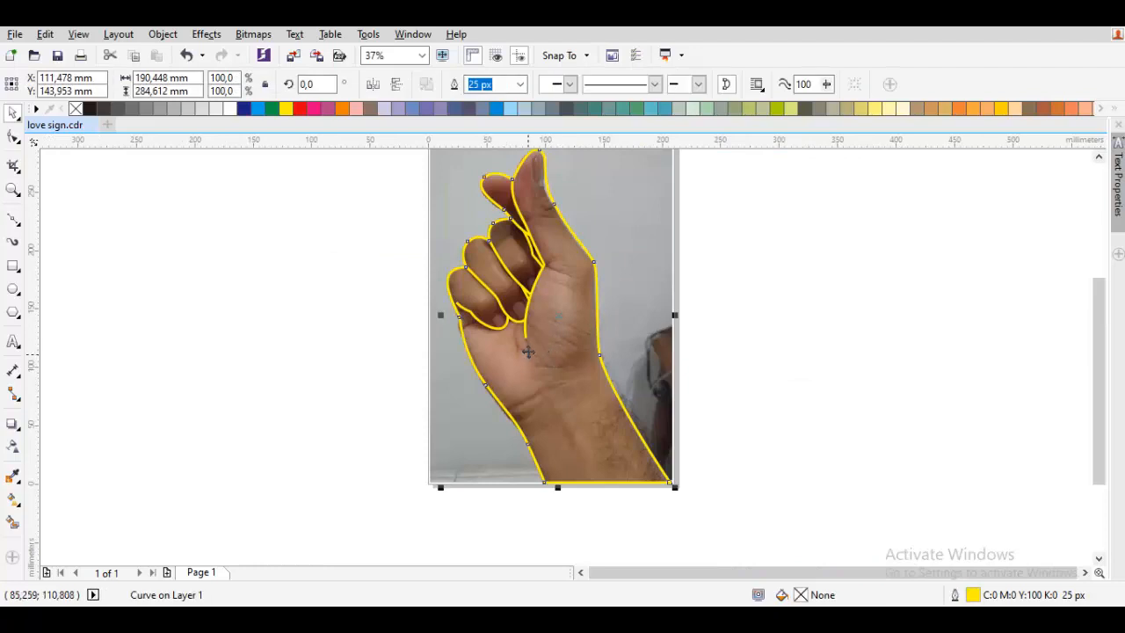
pyautogui.click(816, 428)
pyautogui.moveTo(816, 427); pyautogui.dragTo(694, 375)
pyautogui.scroll(-1, 698, 362)
pyautogui.moveTo(539, 262); pyautogui.dragTo(522, 253)
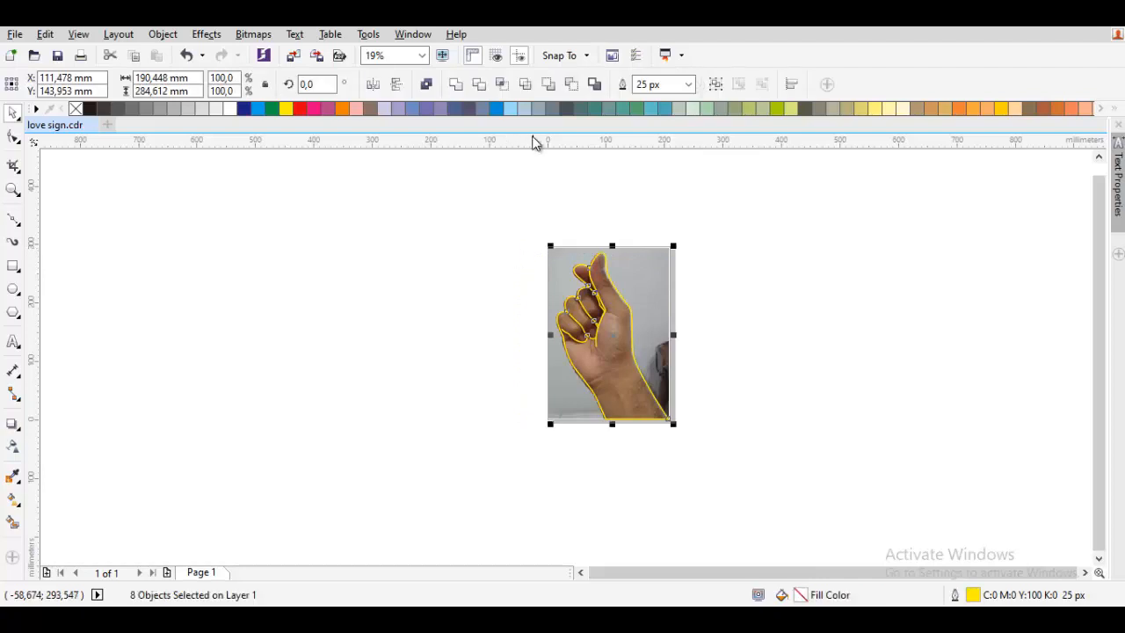
pyautogui.click(670, 85)
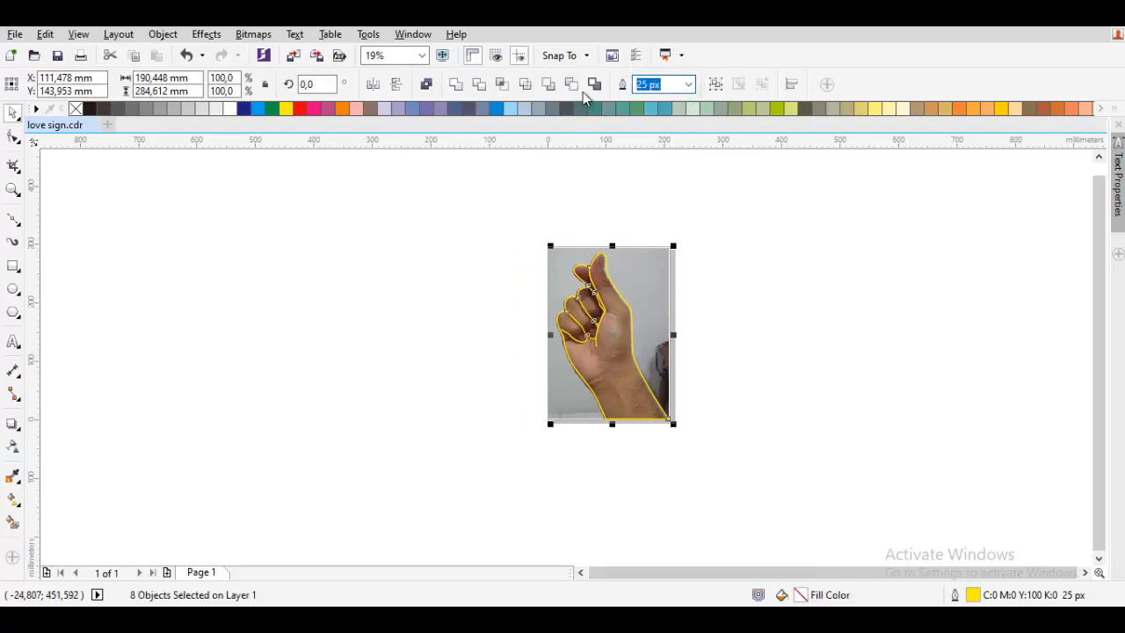
pyautogui.write('35')
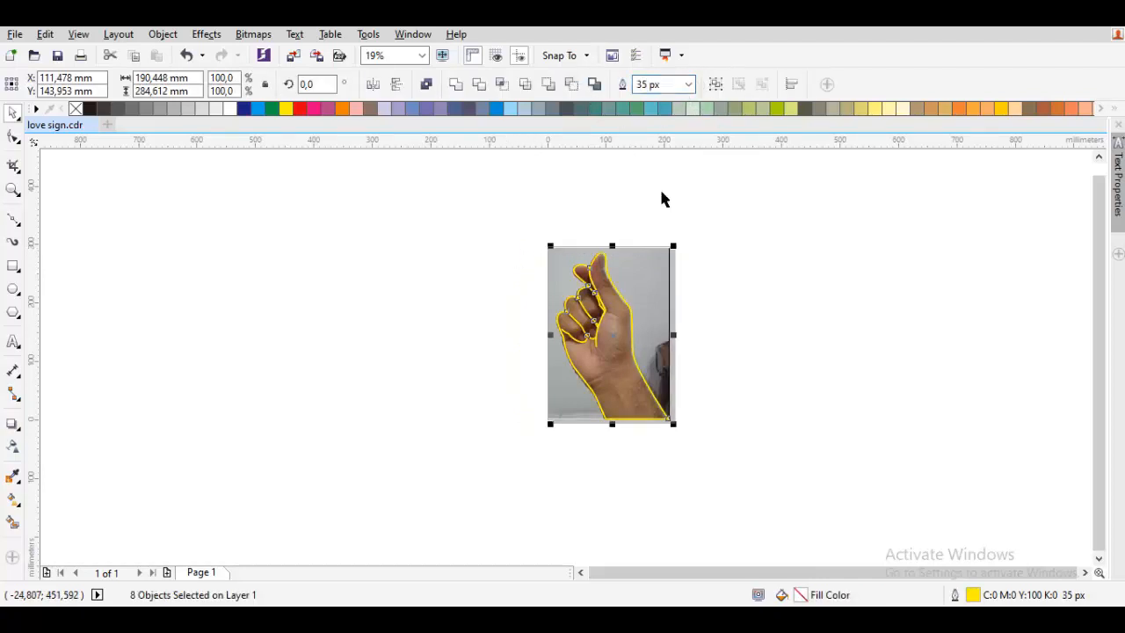
pyautogui.scroll(3, 552, 295)
pyautogui.scroll(-1, 465, 296)
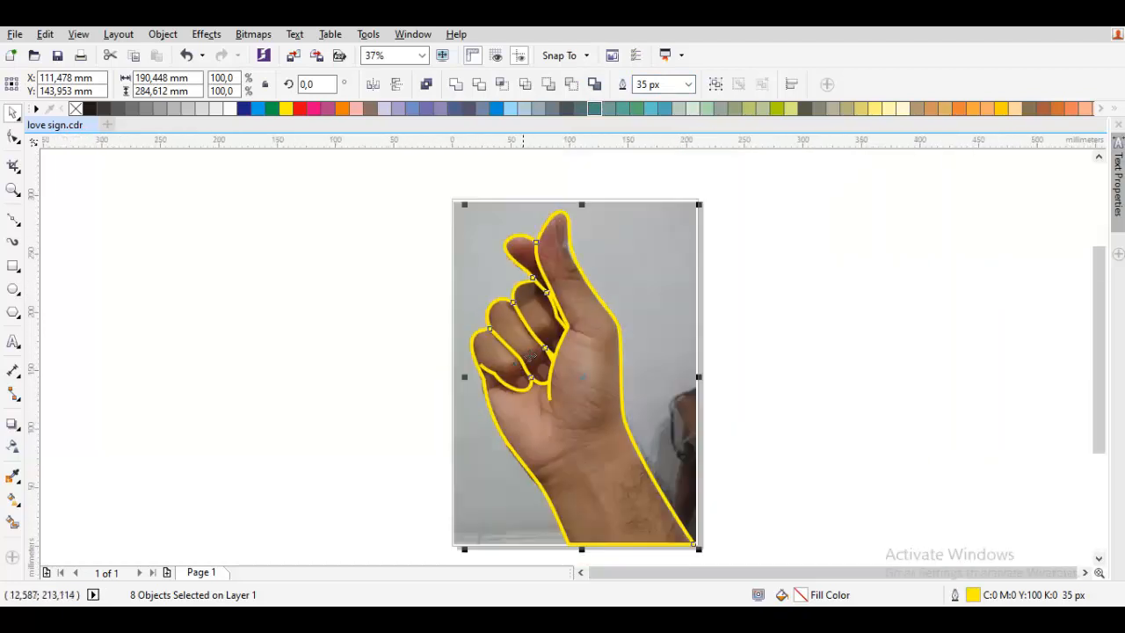
pyautogui.click(864, 427)
pyautogui.scroll(2, 623, 444)
pyautogui.scroll(-1, 631, 446)
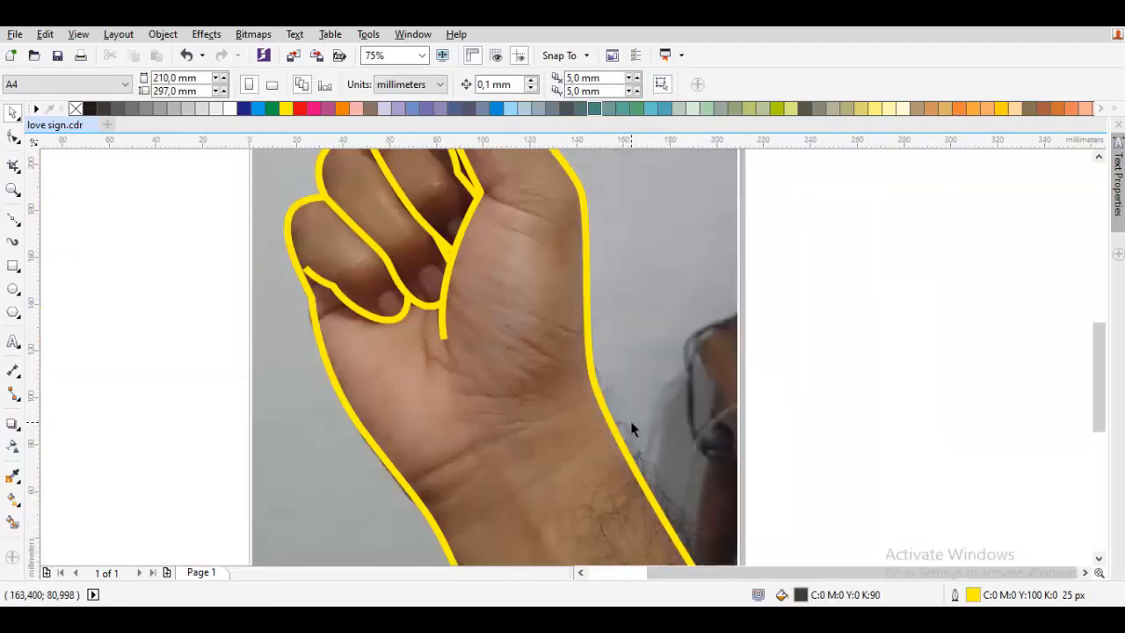
pyautogui.scroll(-1, 640, 422)
# Select all the traced hand lines and set their outline width to 40 px.
pyautogui.moveTo(700, 532); pyautogui.dragTo(379, 184)
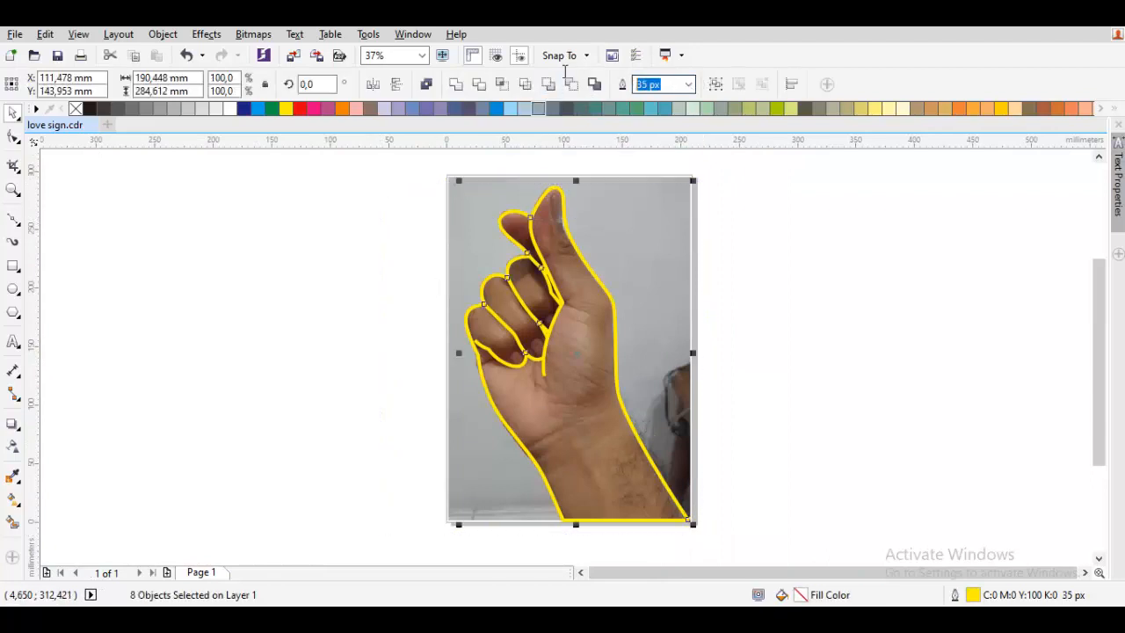
pyautogui.write('40')
pyautogui.press('Return')
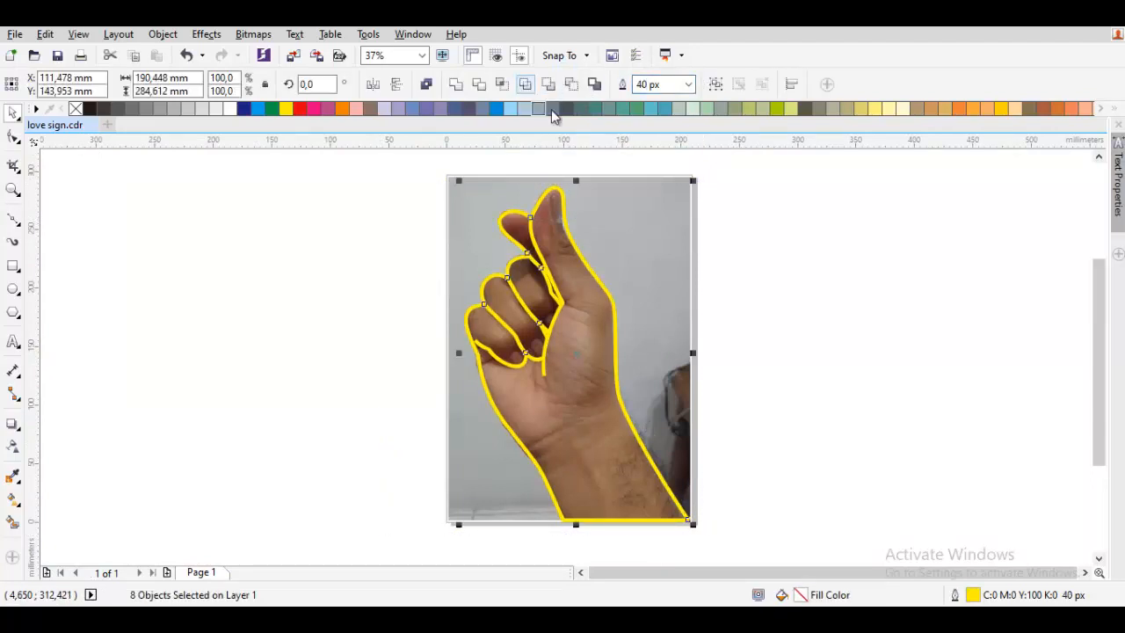
pyautogui.scroll(1, 522, 203)
pyautogui.scroll(-1, 482, 334)
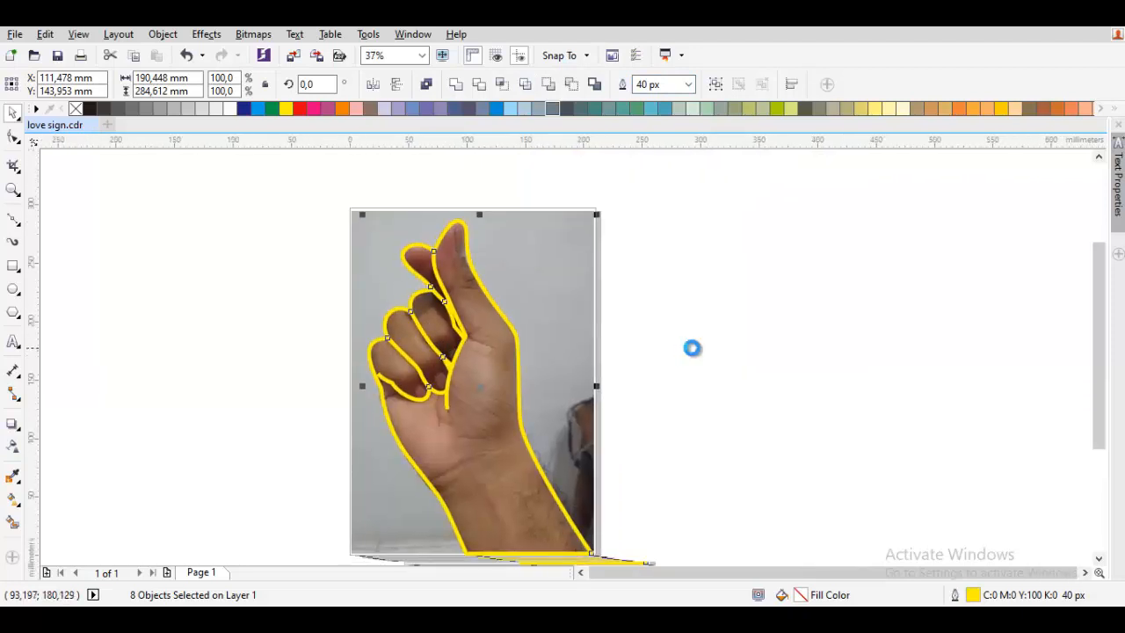
pyautogui.click(693, 348)
pyautogui.moveTo(487, 360); pyautogui.dragTo(479, 390)
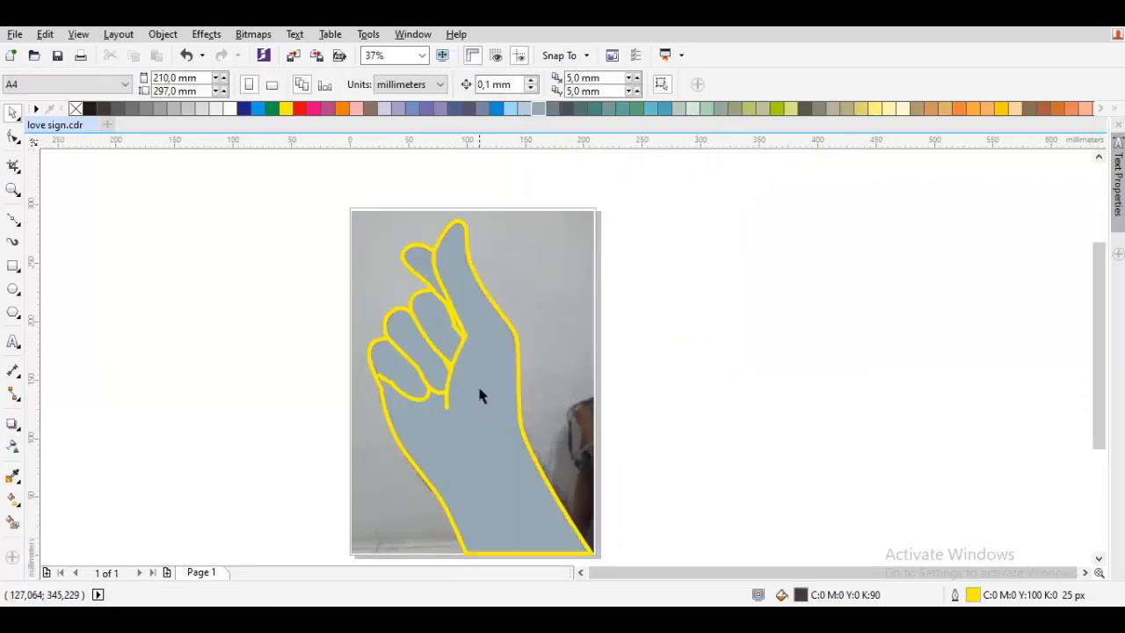
# Convert the main hand curve's outline to an object and remove the grey fill from the remaining hand shape.
pyautogui.click(480, 401)
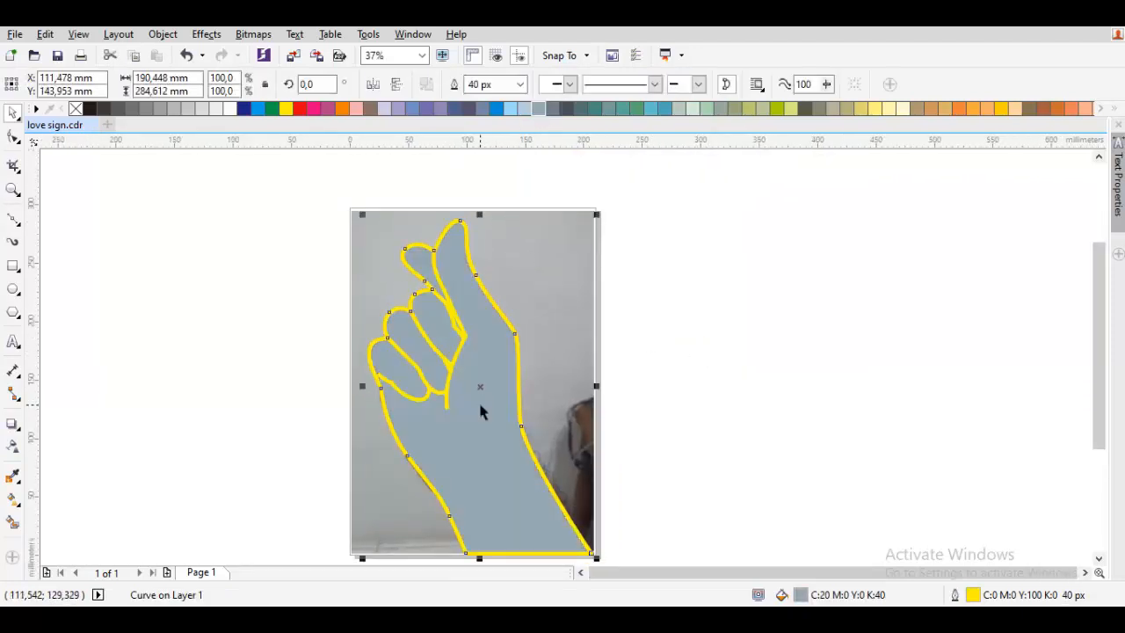
pyautogui.hotkey('ctrl', 'shift', 'q')
pyautogui.click(498, 392)
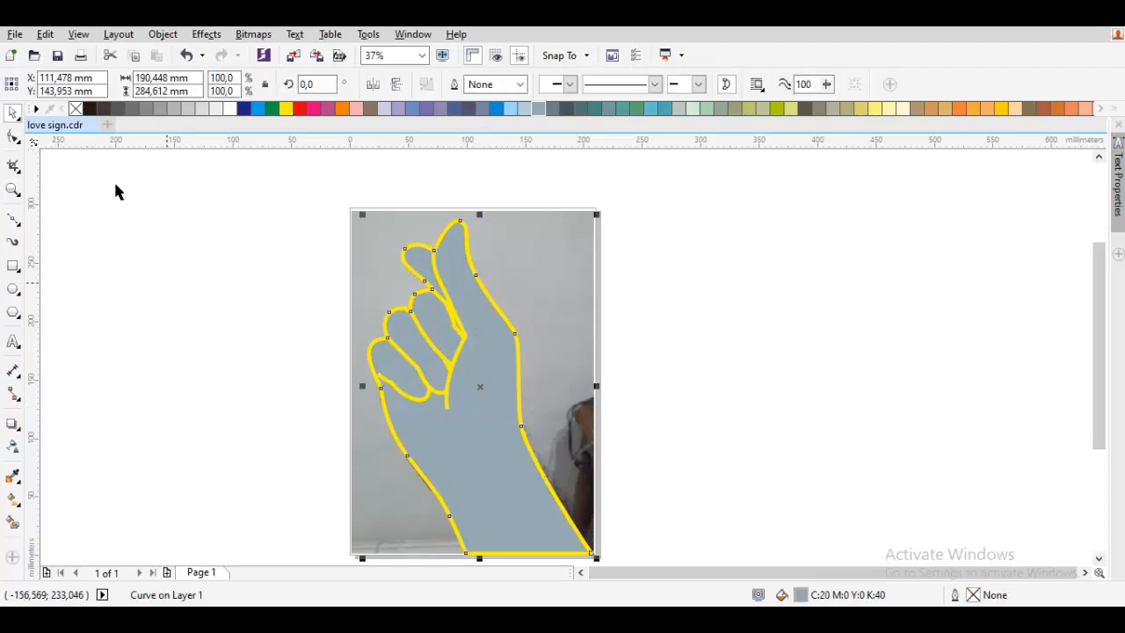
pyautogui.click(76, 110)
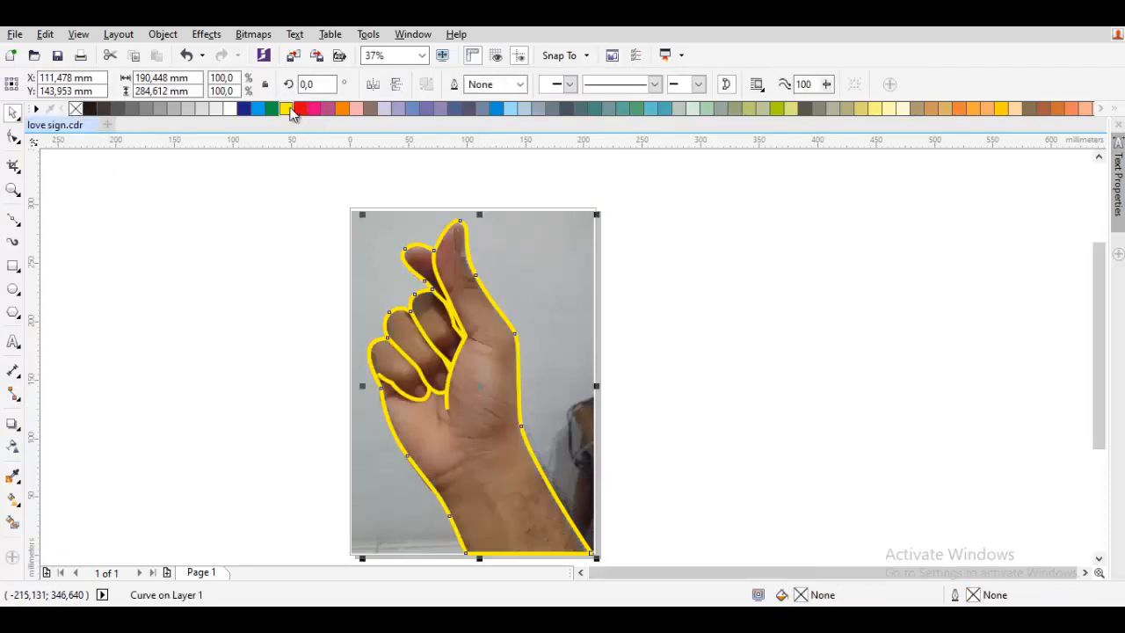
# Fill the main hand outline object with 100% black and sample its colour with the Color Eyedropper.
pyautogui.click(276, 269)
pyautogui.scroll(2, 505, 317)
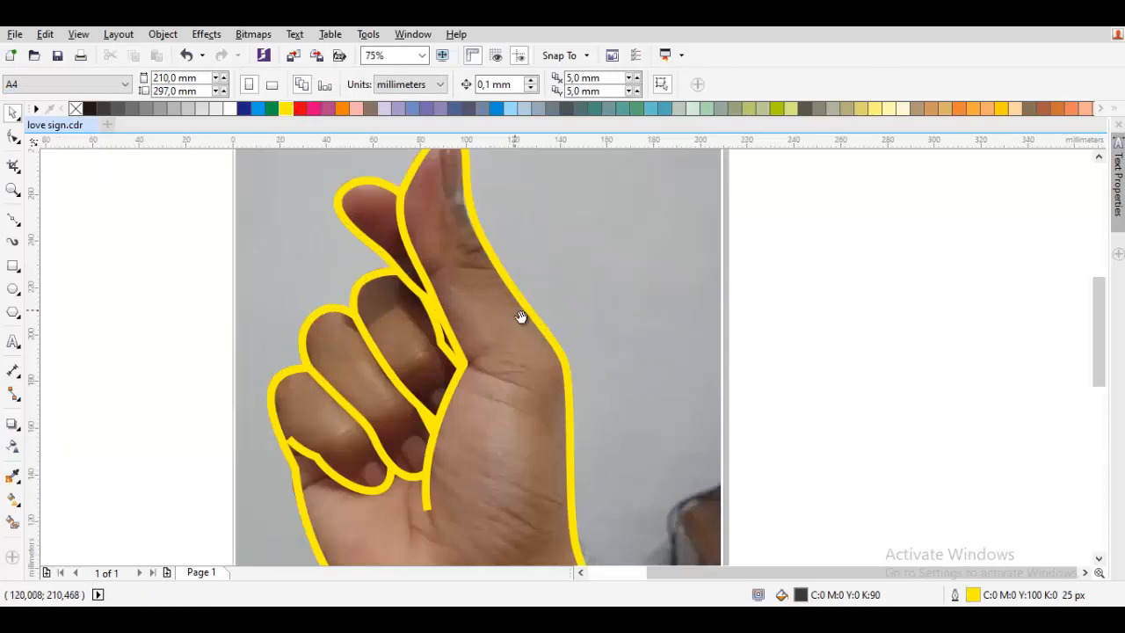
pyautogui.click(534, 361)
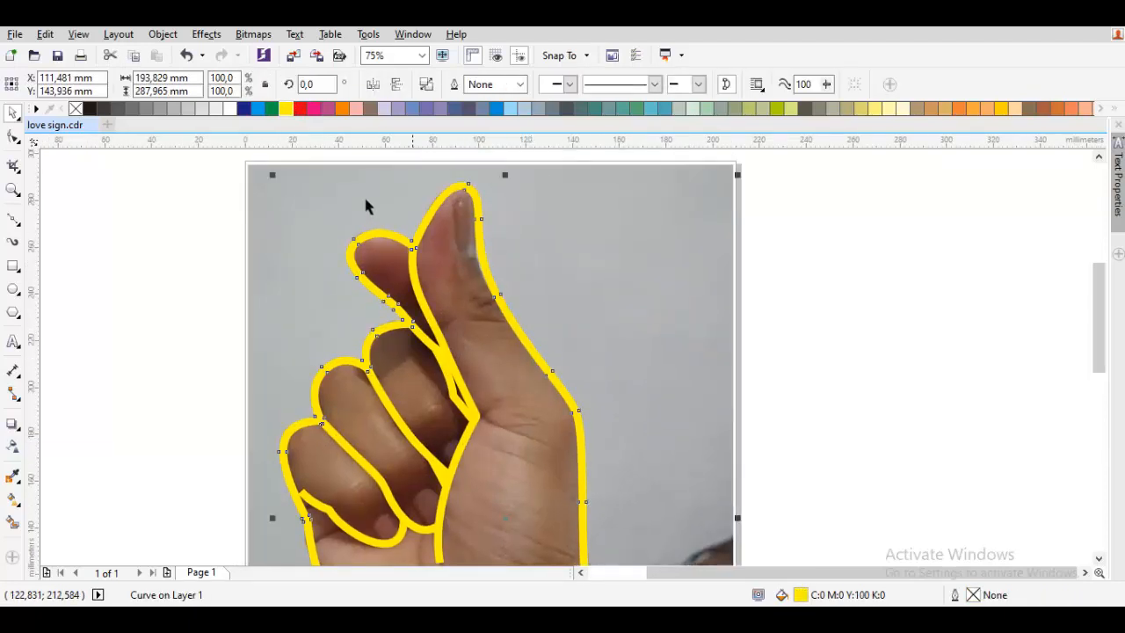
pyautogui.rightClick(88, 108)
pyautogui.scroll(2, 409, 259)
pyautogui.hotkey('ctrl', 'shift', 'e')
pyautogui.moveTo(373, 413); pyautogui.dragTo(285, 209)
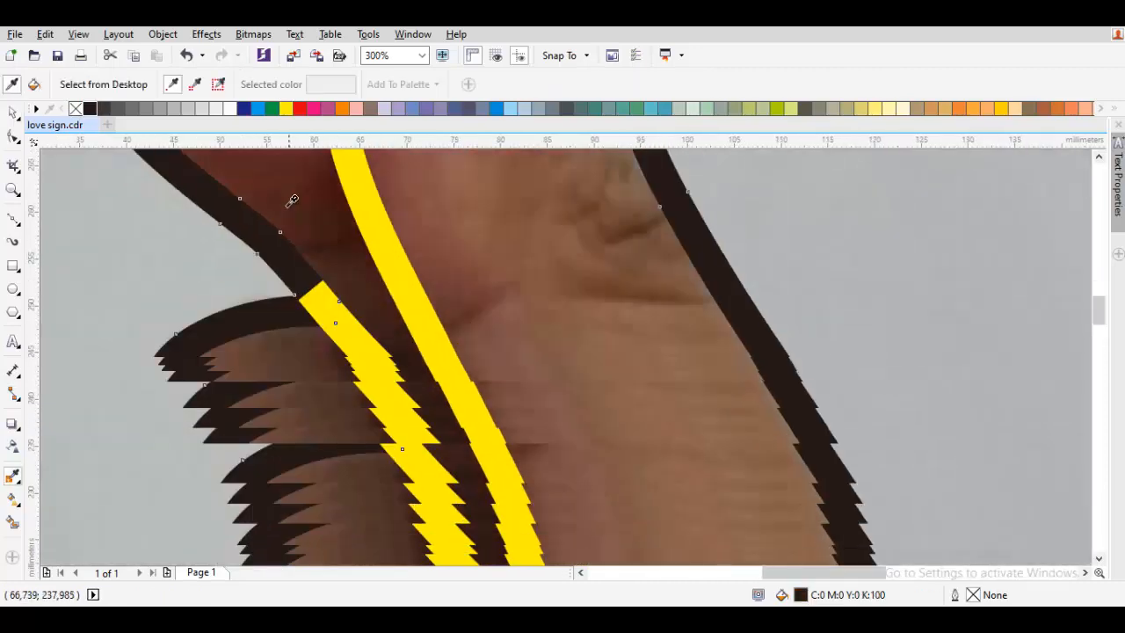
pyautogui.click(283, 245)
pyautogui.press('space')
# Examine the inner finger lines and the lower end node of the long palm line.
pyautogui.scroll(-1, 354, 223)
pyautogui.moveTo(354, 223)
pyautogui.mouseDown()
pyautogui.moveTo(385, 256)
pyautogui.moveTo(312, 156)
pyautogui.mouseUp()
pyautogui.moveTo(453, 453); pyautogui.dragTo(495, 400)
pyautogui.moveTo(399, 426); pyautogui.dragTo(410, 142)
pyautogui.moveTo(431, 370); pyautogui.dragTo(424, 304)
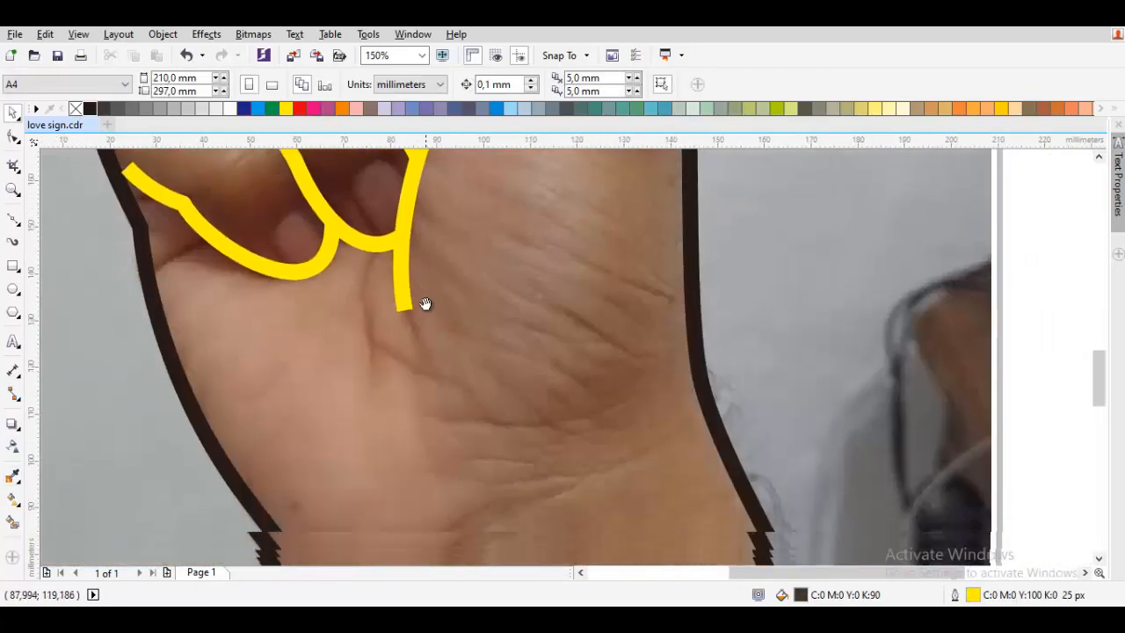
pyautogui.scroll(1, 407, 273)
pyautogui.click(404, 267)
pyautogui.press('F10')
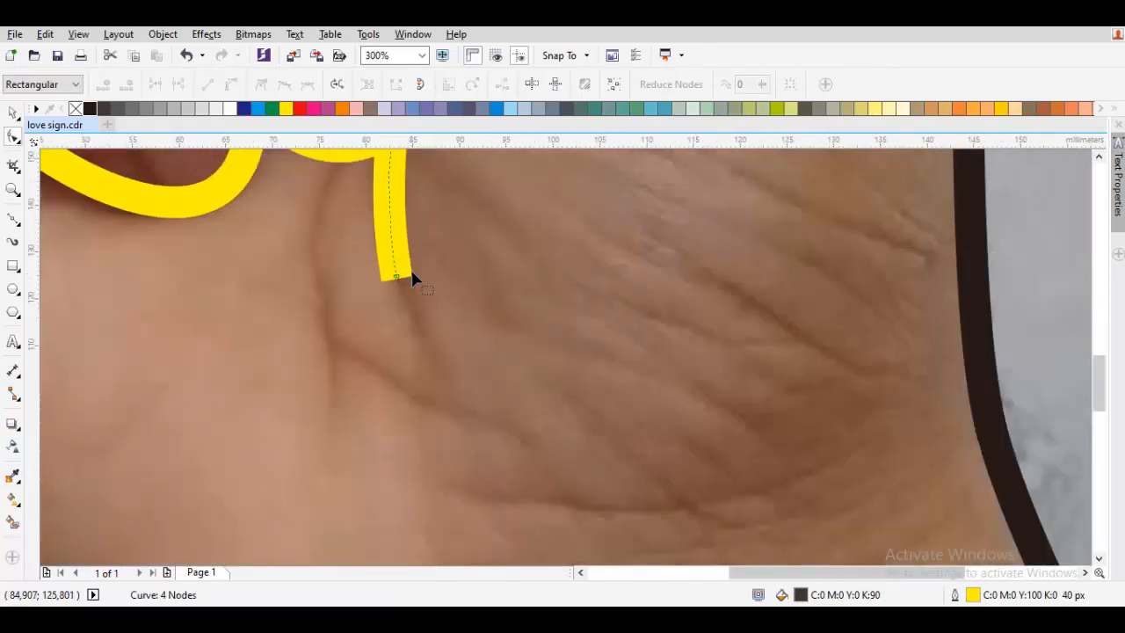
pyautogui.scroll(-3, 412, 284)
pyautogui.press('space')
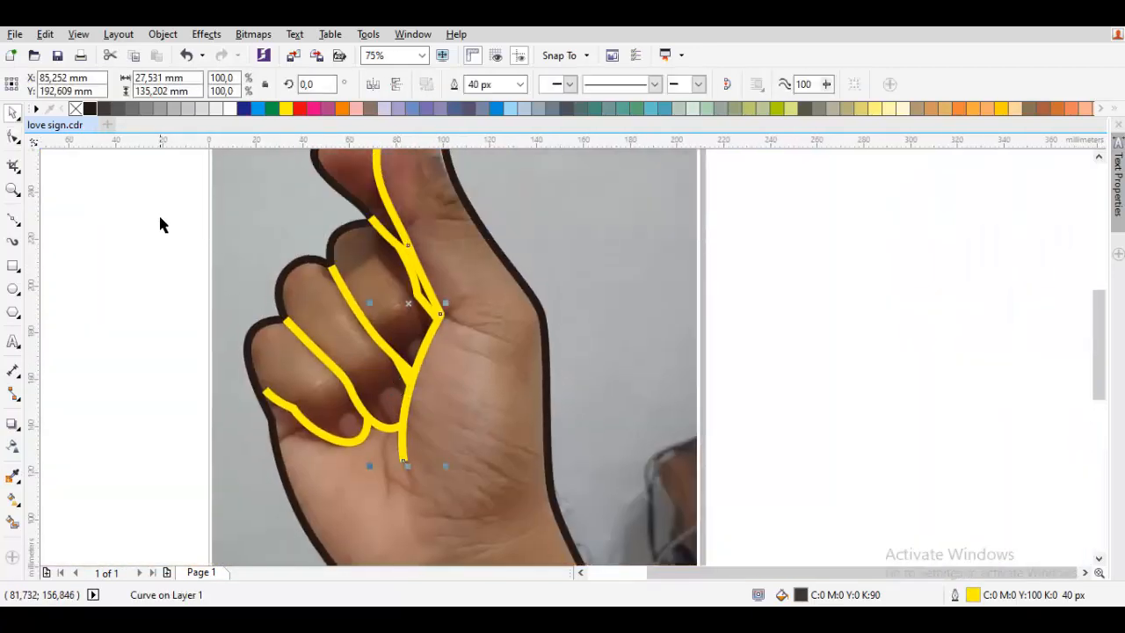
# Select all the yellow inner finger and palm lines and convert their outlines to objects.
pyautogui.scroll(-1, 199, 258)
pyautogui.moveTo(423, 504); pyautogui.dragTo(423, 504)
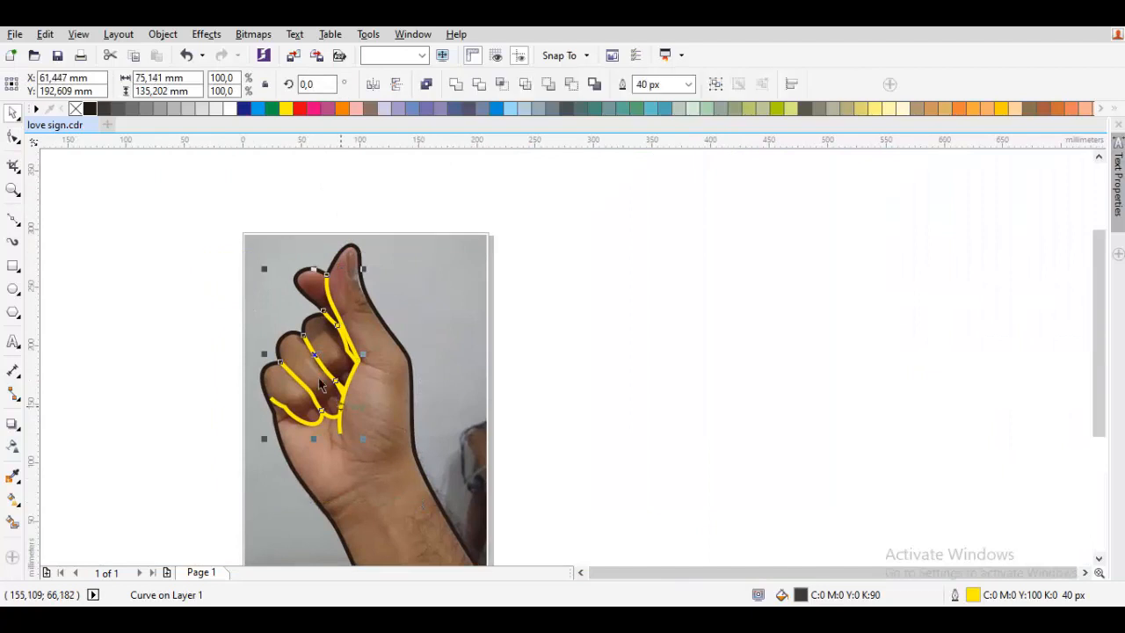
pyautogui.scroll(1, 312, 356)
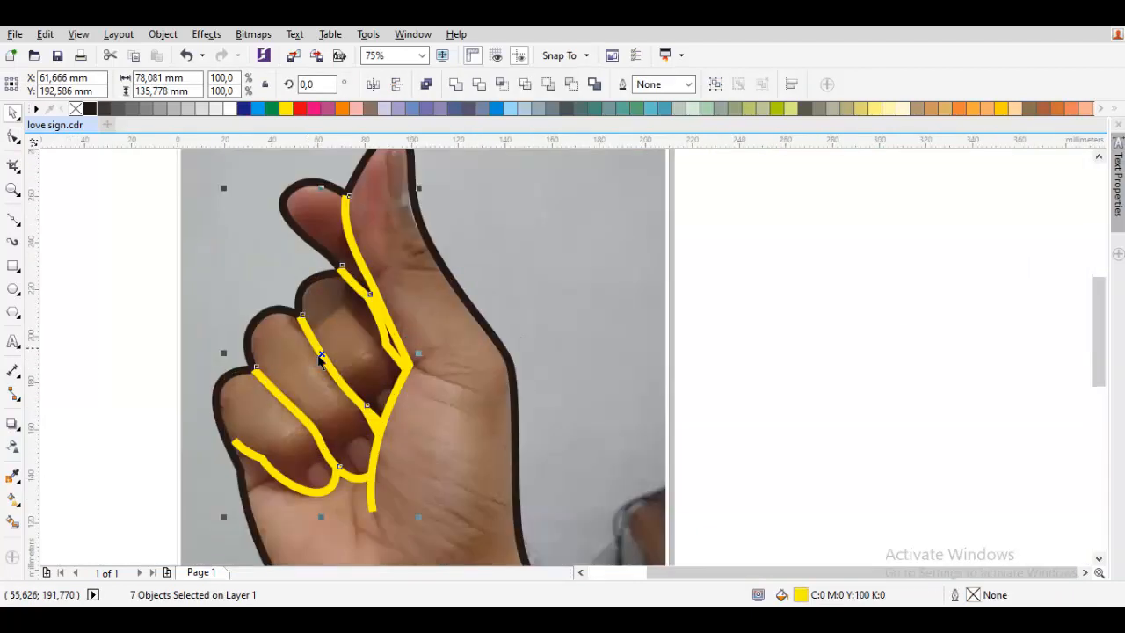
pyautogui.moveTo(322, 353); pyautogui.dragTo(500, 316)
pyautogui.hotkey('ctrl', 'z')
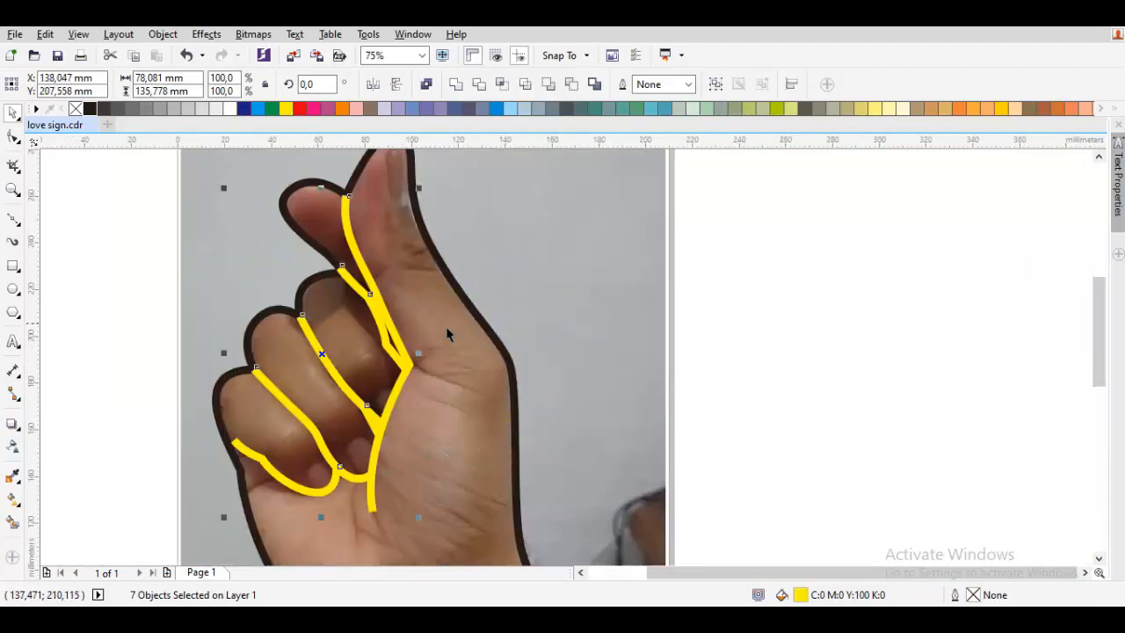
# Remove the leftover original curve beneath the long thumb and palm line.
pyautogui.press('Escape')
pyautogui.moveTo(364, 332); pyautogui.dragTo(475, 318)
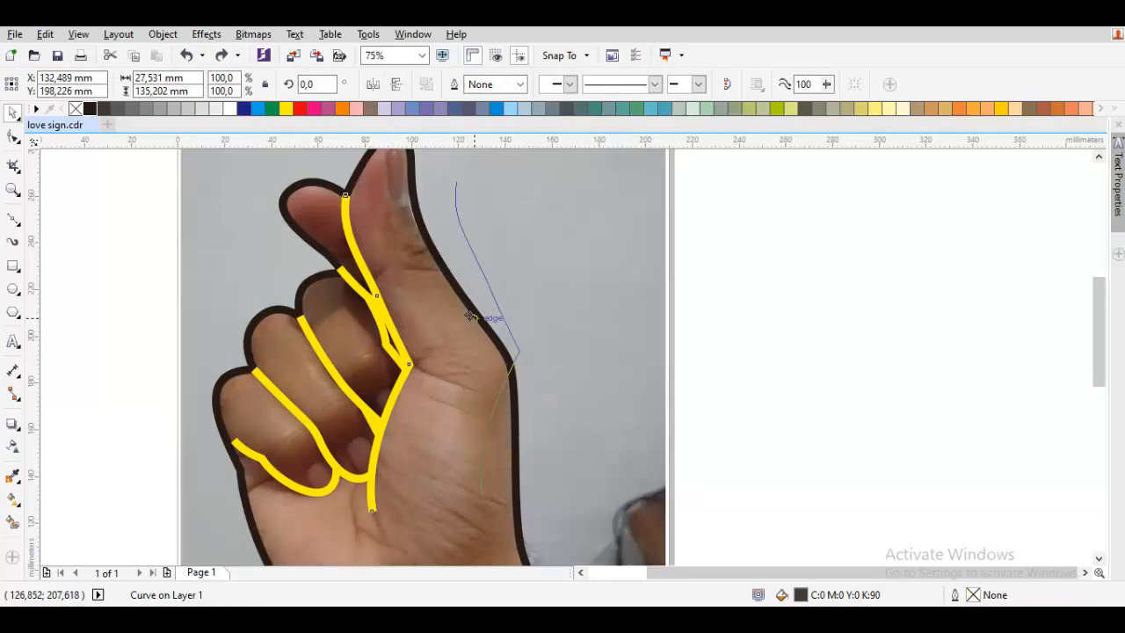
pyautogui.press('Escape')
pyautogui.click(401, 306)
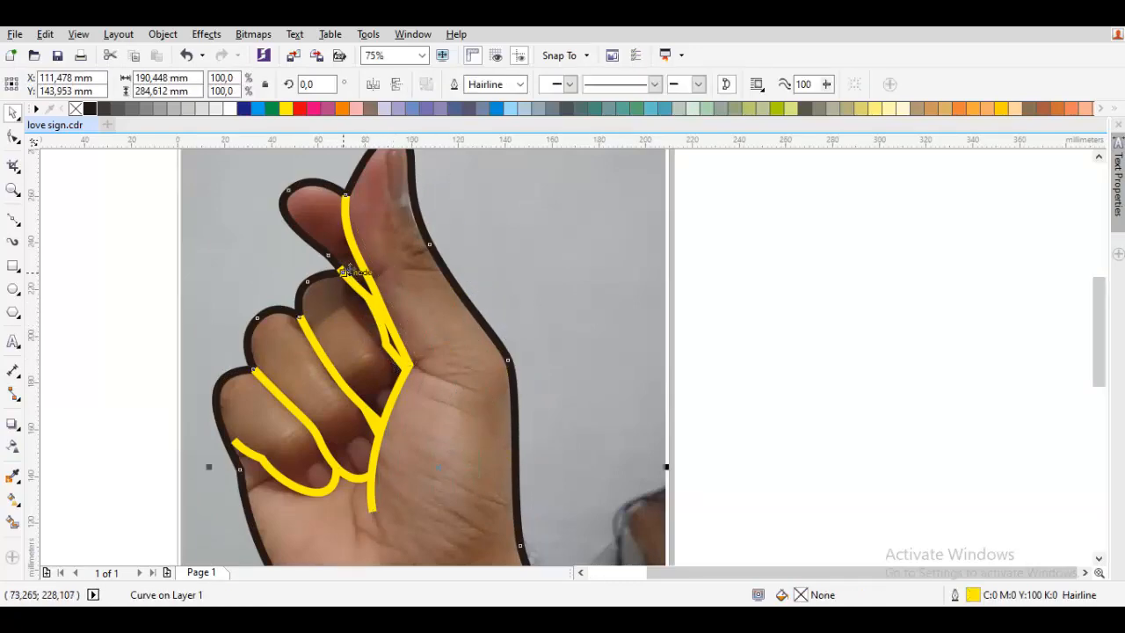
pyautogui.scroll(3, 322, 403)
pyautogui.scroll(-5, 362, 415)
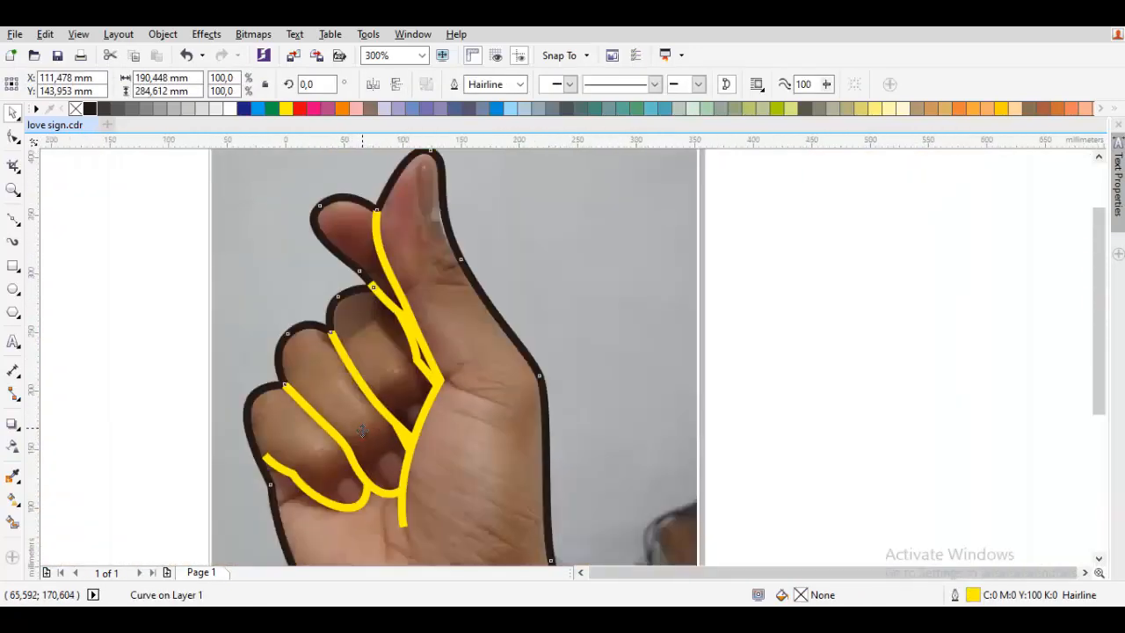
# Delete the leftover original curves beneath the converted little-finger and neighbouring finger lines.
pyautogui.click(194, 384)
pyautogui.scroll(2, 386, 415)
pyautogui.click(388, 415)
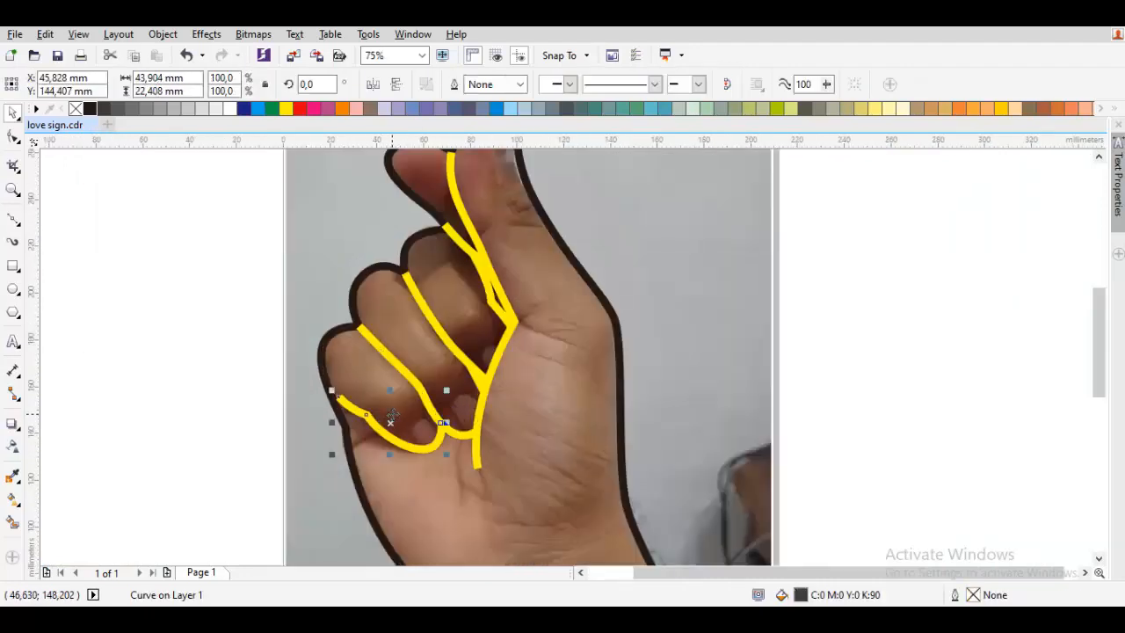
pyautogui.press('Delete')
pyautogui.click(448, 397)
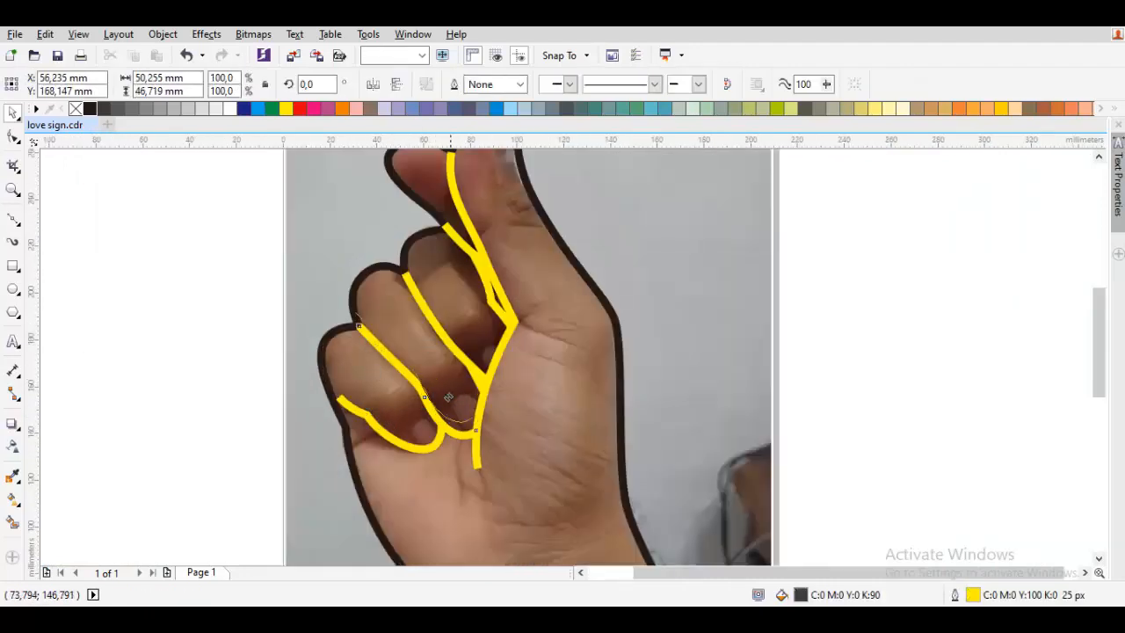
pyautogui.click(478, 352)
pyautogui.click(478, 356)
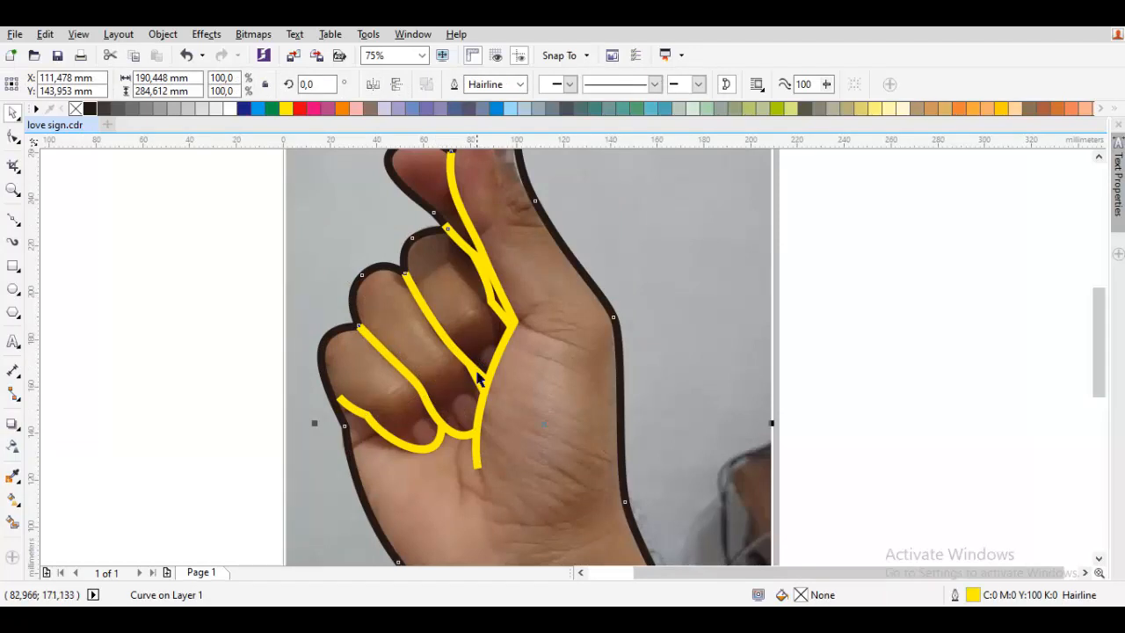
pyautogui.scroll(2, 490, 315)
pyautogui.click(512, 324)
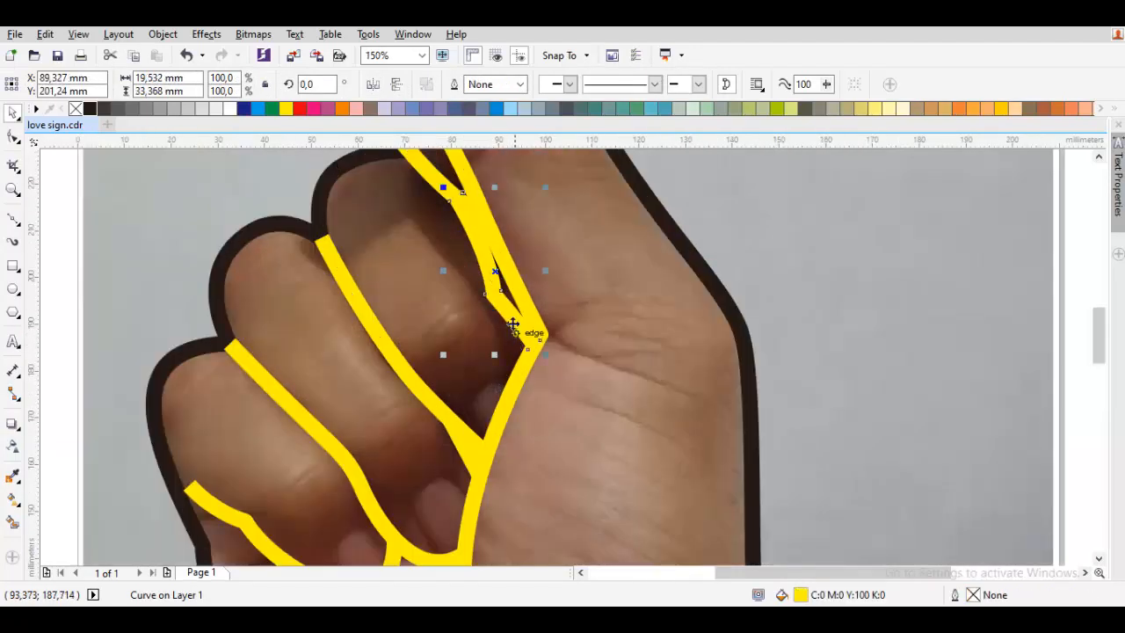
pyautogui.scroll(-2, 495, 285)
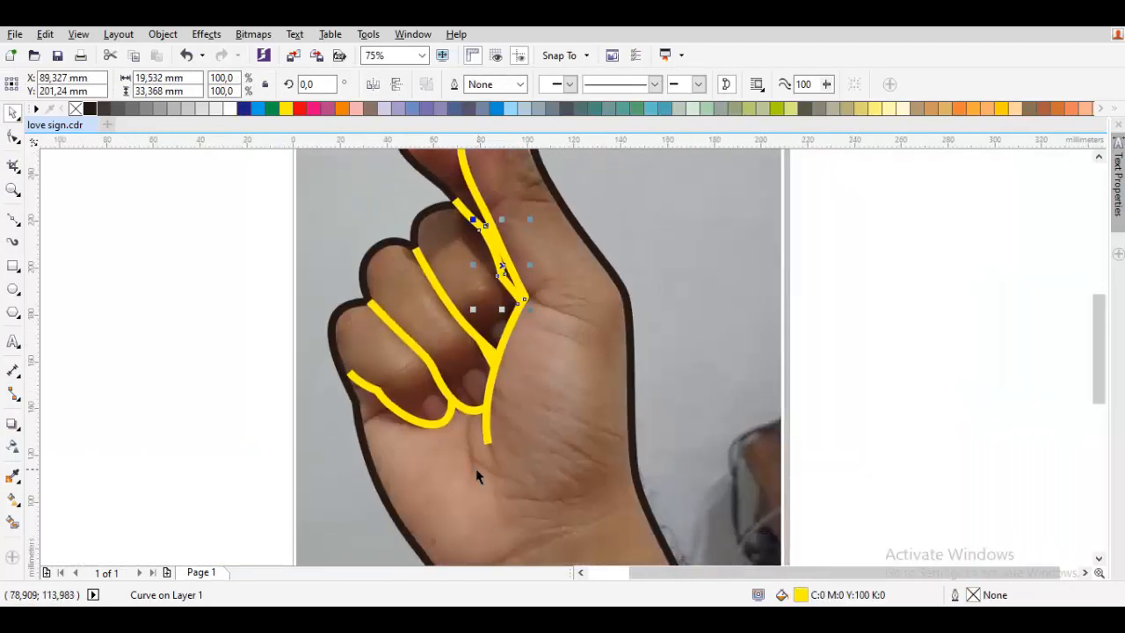
# Taper the palm line's lower end to a point by adding an edge node, deleting the end corner node and adjusting the tip.
pyautogui.scroll(2, 513, 413)
pyautogui.press('F10')
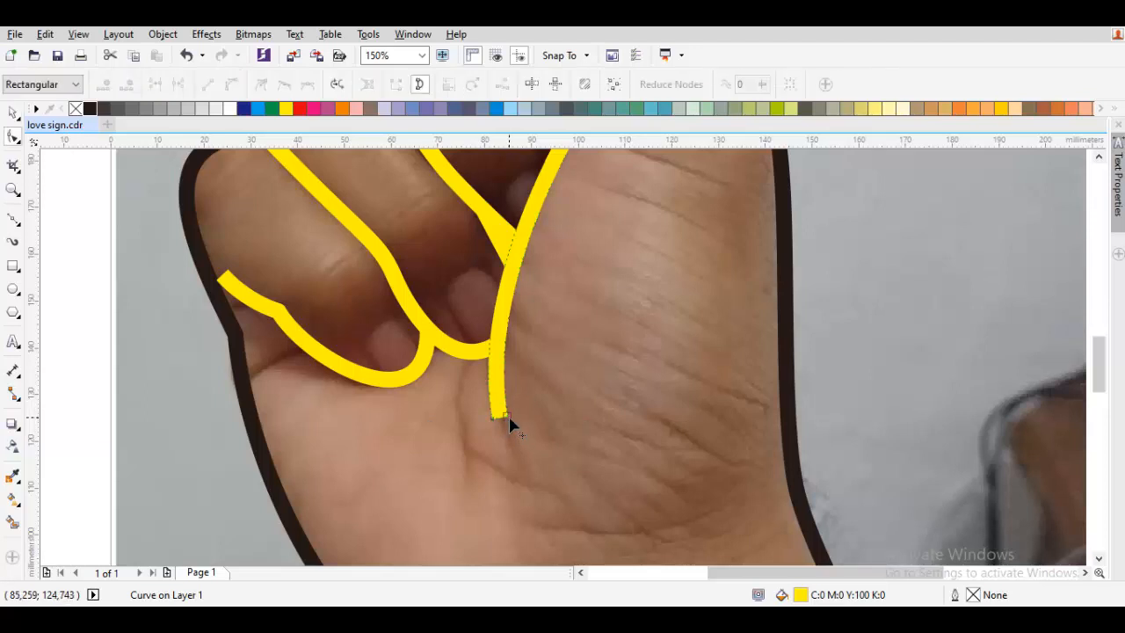
pyautogui.doubleClick(509, 416)
pyautogui.hotkey('ctrl', 'z')
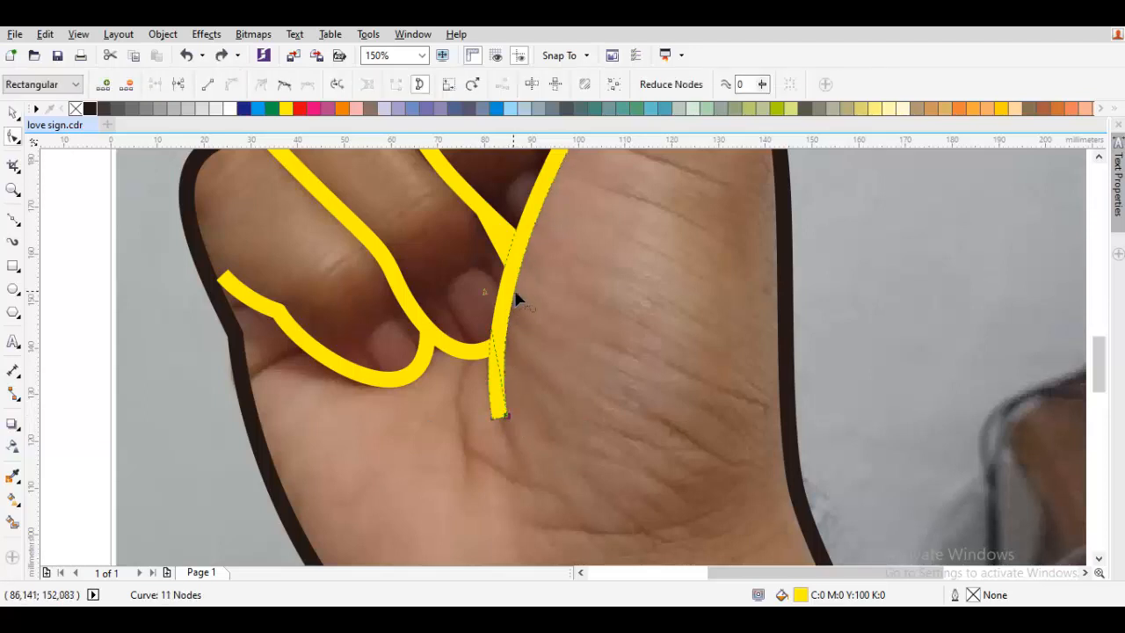
pyautogui.click(507, 297)
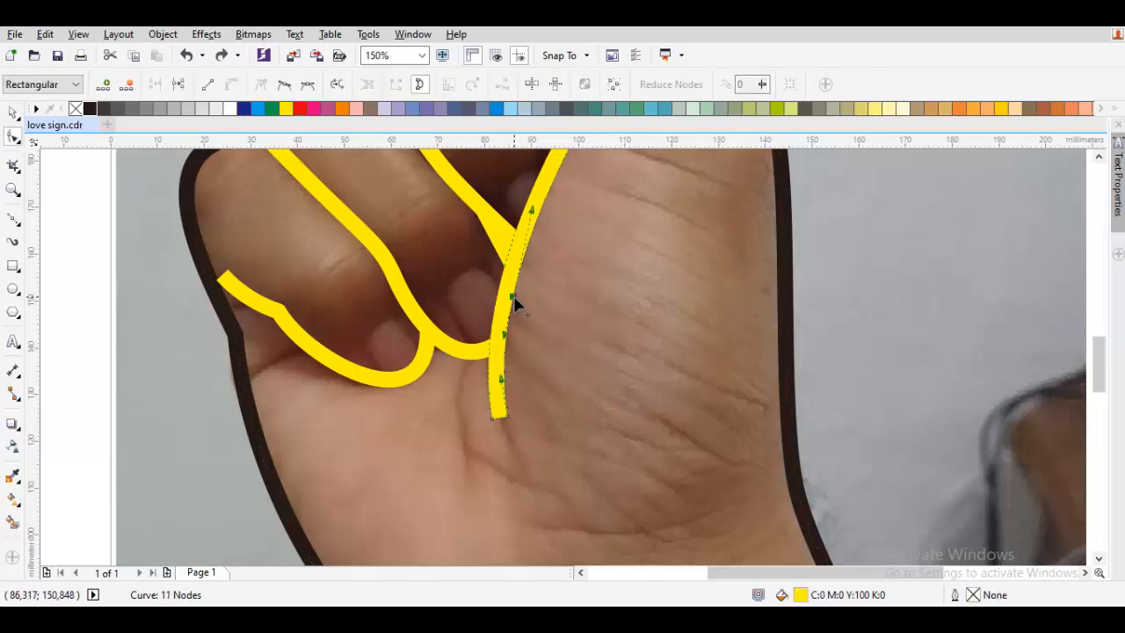
pyautogui.doubleClick(508, 418)
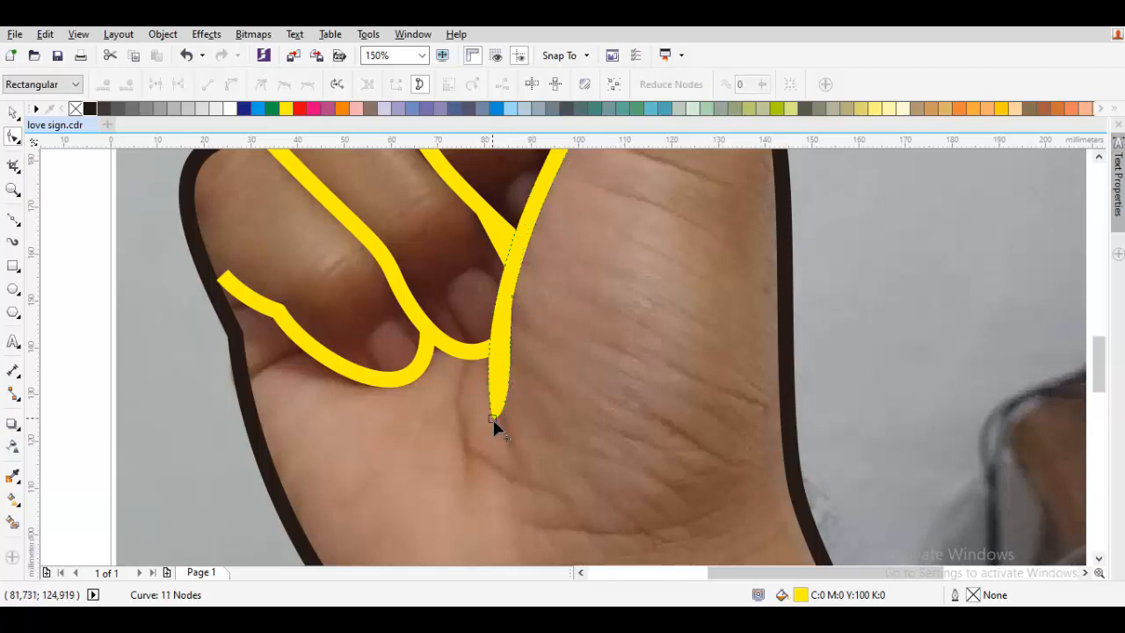
pyautogui.moveTo(517, 414); pyautogui.dragTo(501, 453)
pyautogui.press('space')
pyautogui.scroll(-1, 494, 420)
pyautogui.press('Escape')
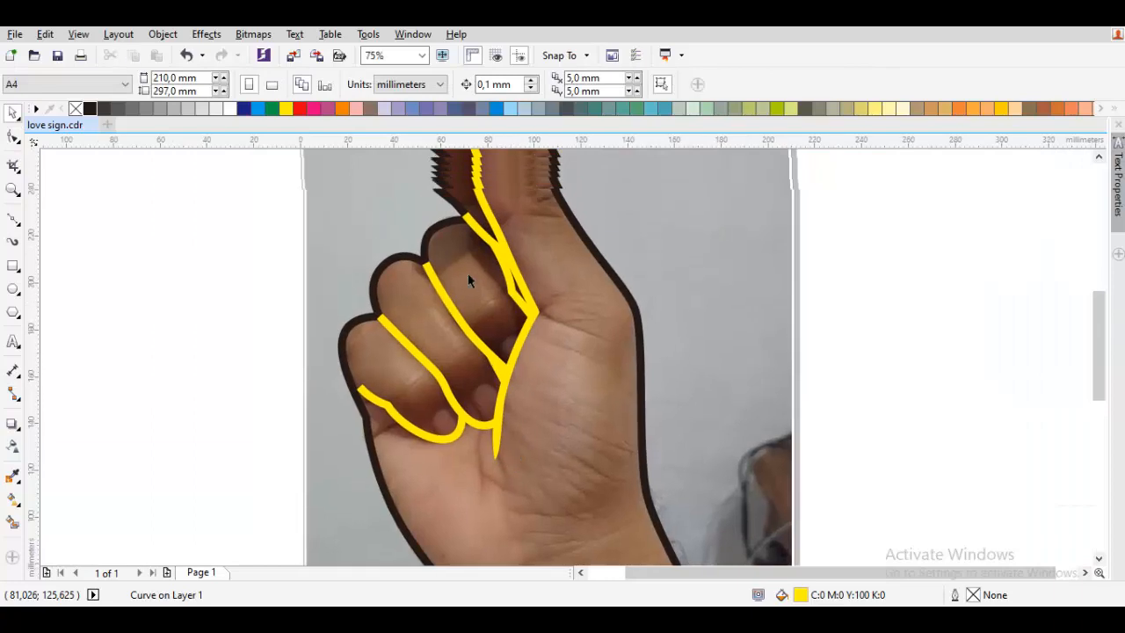
# Apply the sampled black to the long thumb and palm line and the adjoining index-finger lines.
pyautogui.scroll(1, 449, 223)
pyautogui.press('i')
pyautogui.scroll(4, 367, 381)
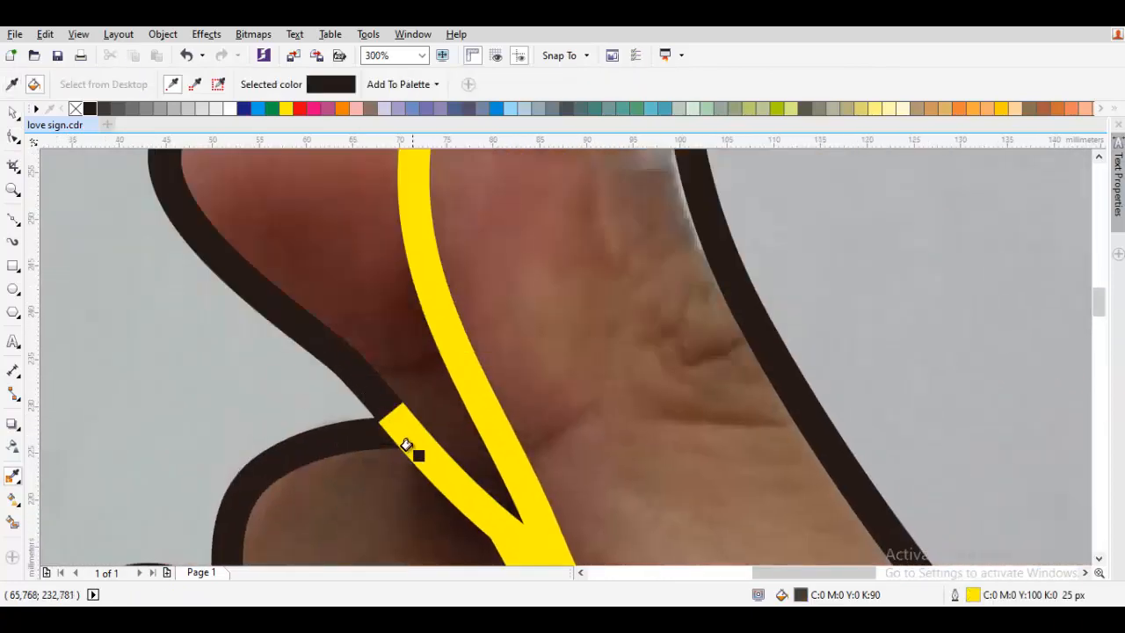
pyautogui.click(489, 444)
pyautogui.scroll(-3, 527, 234)
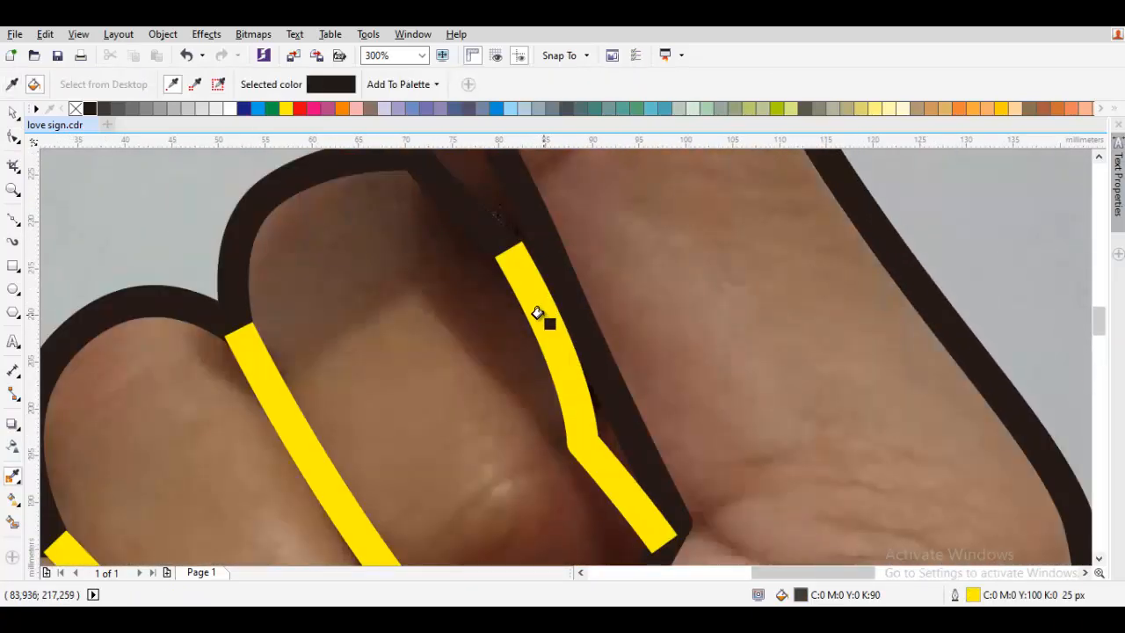
pyautogui.click(534, 314)
# Recolour the remaining yellow lines between the curled fingers and around the little fingertip with the sampled black.
pyautogui.scroll(-2, 427, 396)
pyautogui.click(479, 290)
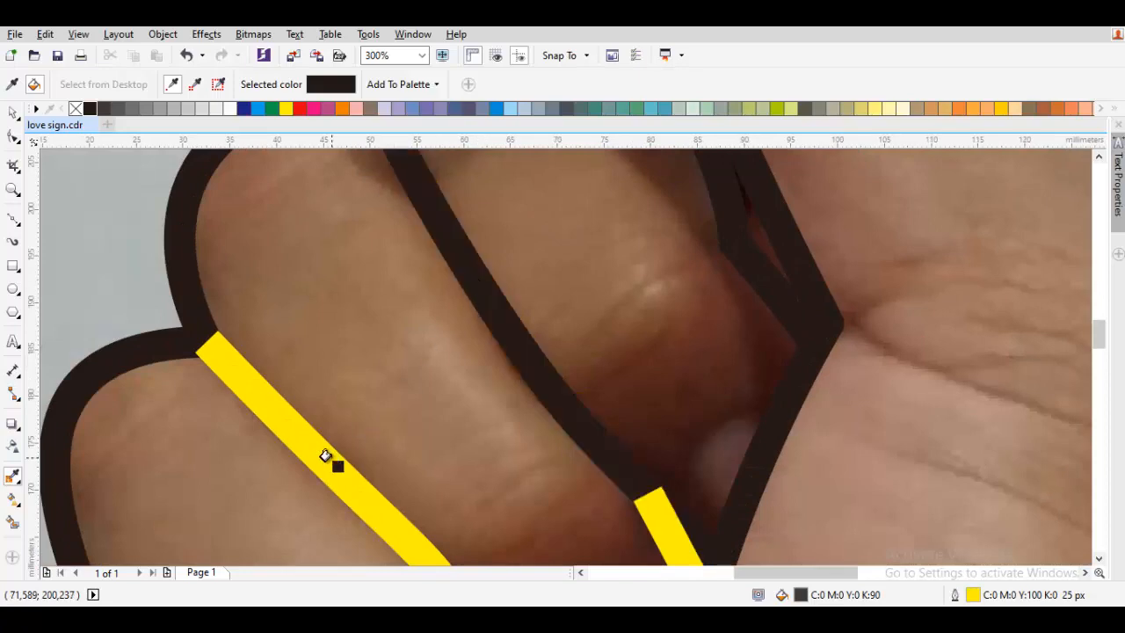
pyautogui.click(325, 456)
pyautogui.scroll(-3, 352, 469)
pyautogui.scroll(1, 684, 366)
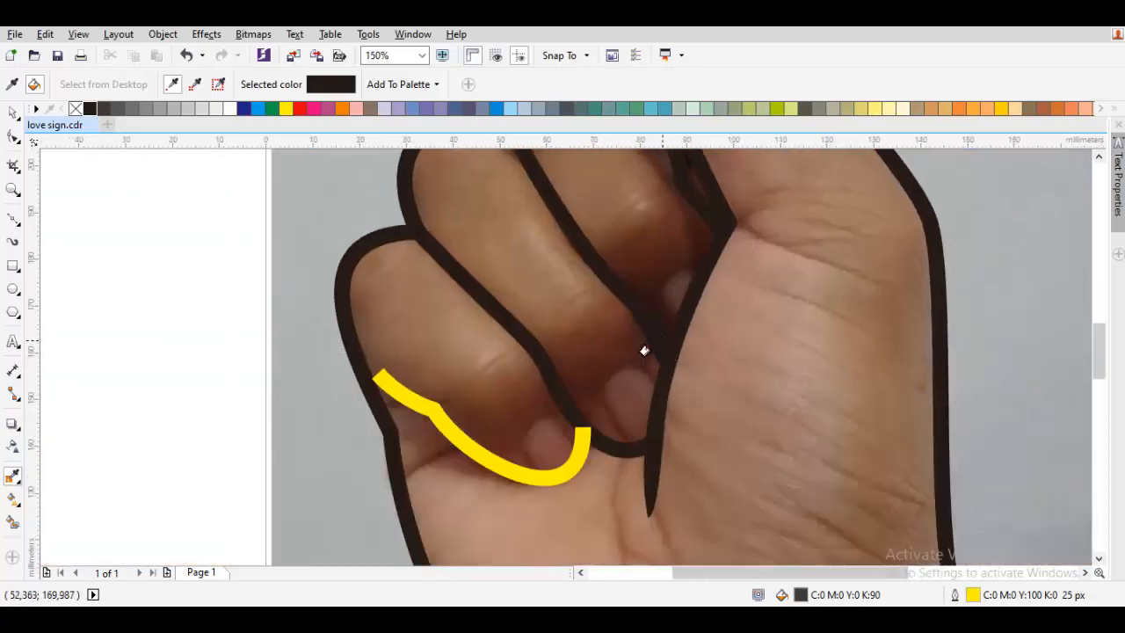
pyautogui.click(557, 475)
pyautogui.press('space')
pyautogui.scroll(-3, 563, 472)
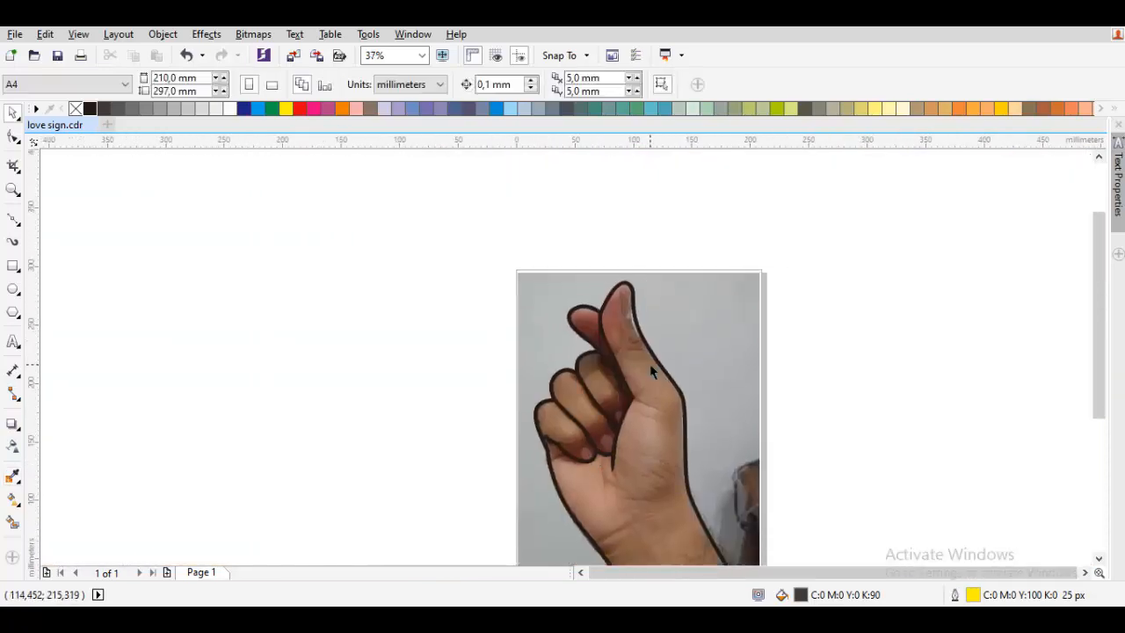
# Try moving the hairline hand curve aside, undo the move and clear the selection.
pyautogui.moveTo(633, 341); pyautogui.dragTo(528, 188)
pyautogui.moveTo(575, 360); pyautogui.dragTo(754, 399)
pyautogui.hotkey('ctrl', 'z')
pyautogui.press('space')
pyautogui.moveTo(633, 350); pyautogui.dragTo(595, 338)
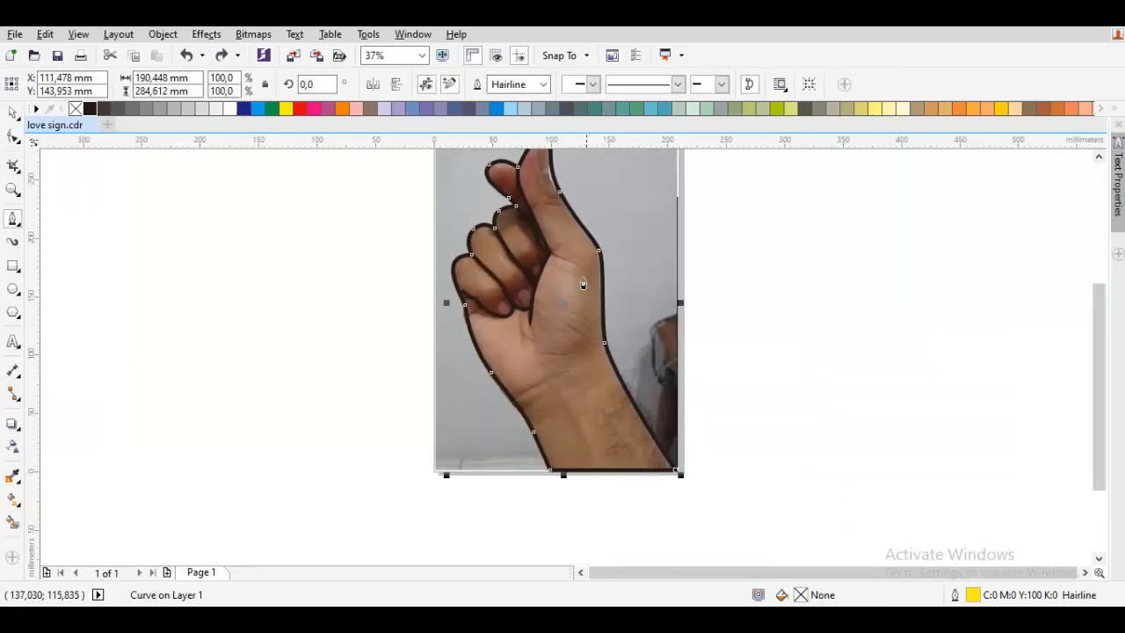
pyautogui.moveTo(571, 246); pyautogui.dragTo(587, 337)
pyautogui.scroll(1, 545, 288)
pyautogui.moveTo(548, 288); pyautogui.dragTo(498, 375)
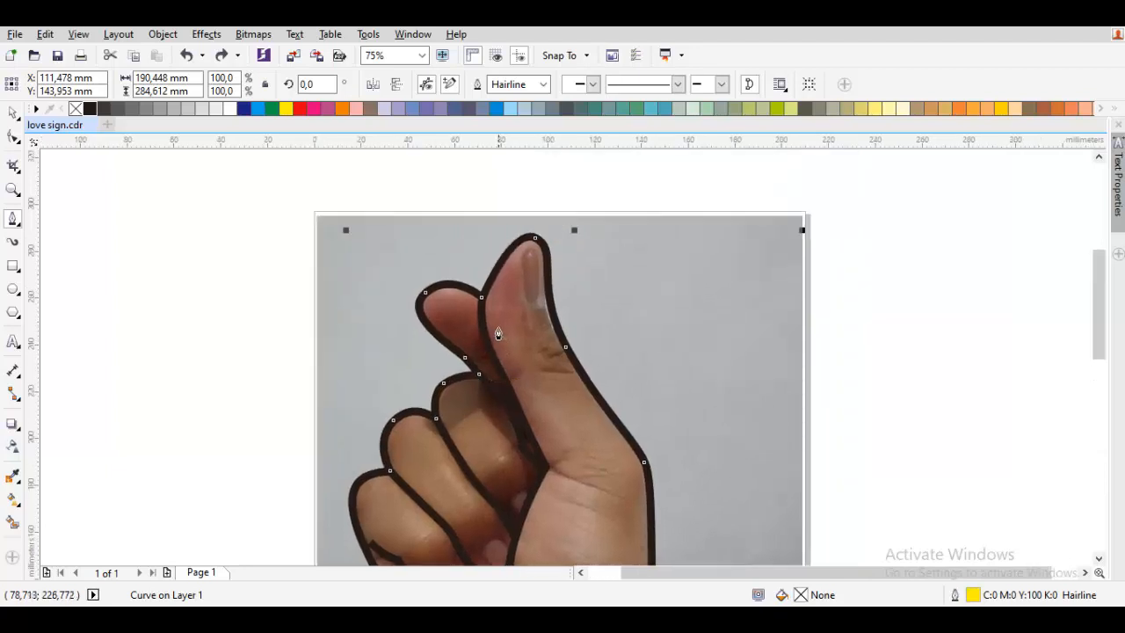
pyautogui.moveTo(489, 335); pyautogui.dragTo(485, 319)
pyautogui.scroll(-1, 490, 331)
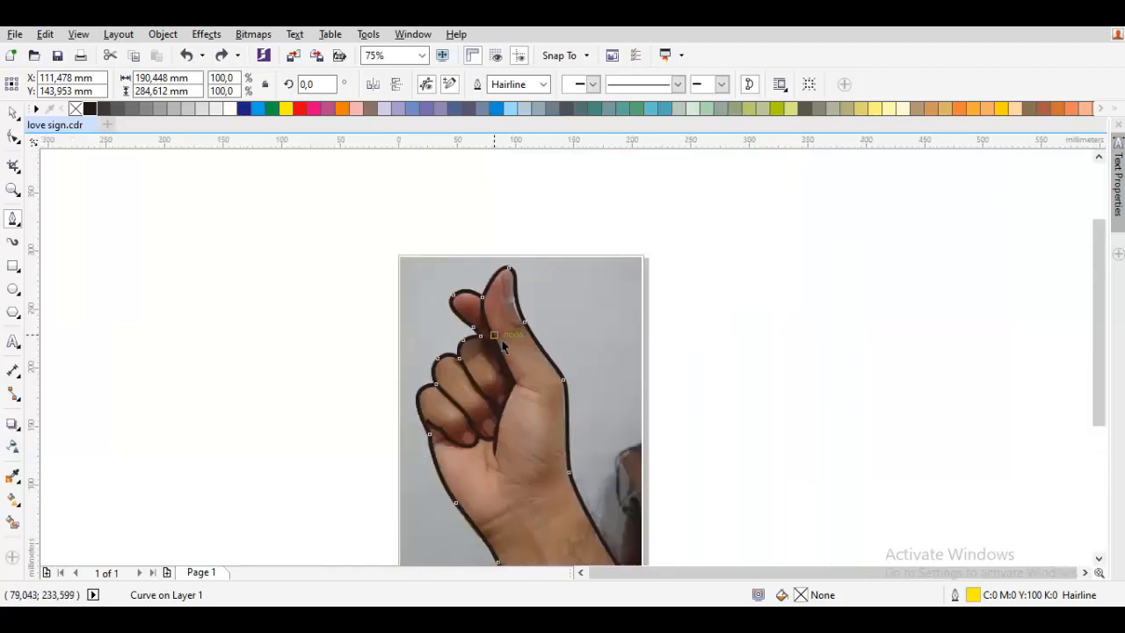
pyautogui.press('space')
pyautogui.click(463, 328)
pyautogui.scroll(1, 462, 328)
# Try tracing the thumb's inner edge with the Pen tool from the crossed fingertips to the palm crease, and undo it.
pyautogui.press('space')
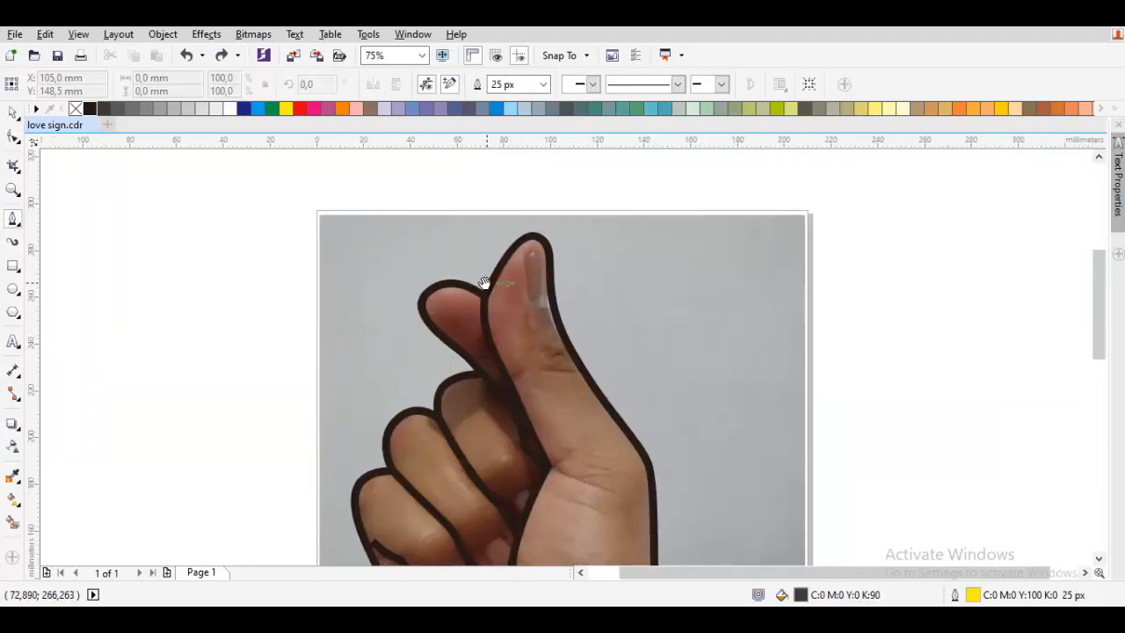
pyautogui.moveTo(483, 283); pyautogui.dragTo(468, 286)
pyautogui.moveTo(451, 325); pyautogui.dragTo(455, 333)
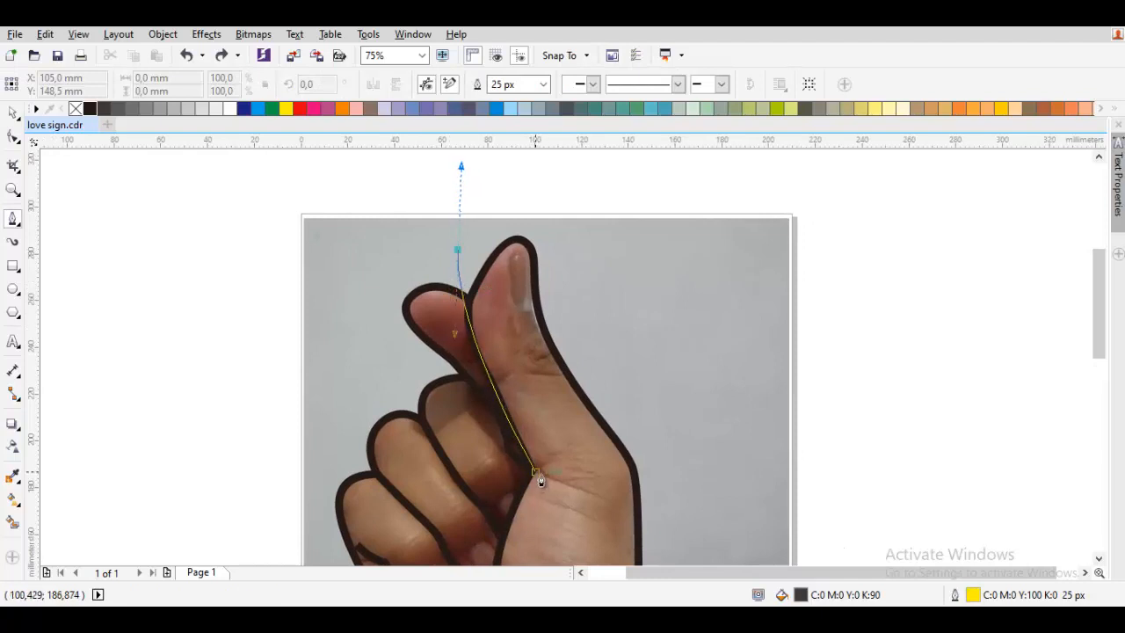
pyautogui.click(536, 472)
pyautogui.moveTo(504, 557)
pyautogui.mouseDown()
pyautogui.moveTo(647, 314)
pyautogui.moveTo(625, 386)
pyautogui.moveTo(628, 378)
pyautogui.mouseUp()
pyautogui.scroll(1, 646, 314)
pyautogui.moveTo(623, 364); pyautogui.dragTo(586, 495)
pyautogui.hotkey('ctrl', 'z')
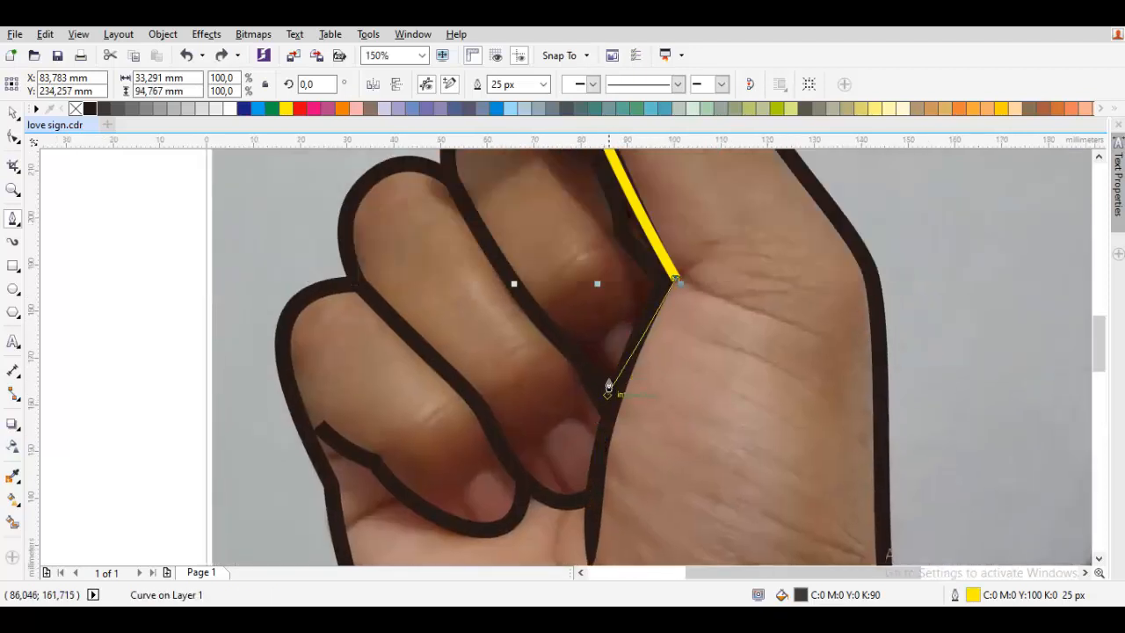
pyautogui.scroll(1, 612, 383)
pyautogui.scroll(-2, 614, 381)
pyautogui.hotkey('ctrl', 'z')
# Set the outline width for new Pen tool curves to Hairline.
pyautogui.moveTo(631, 295); pyautogui.dragTo(614, 353)
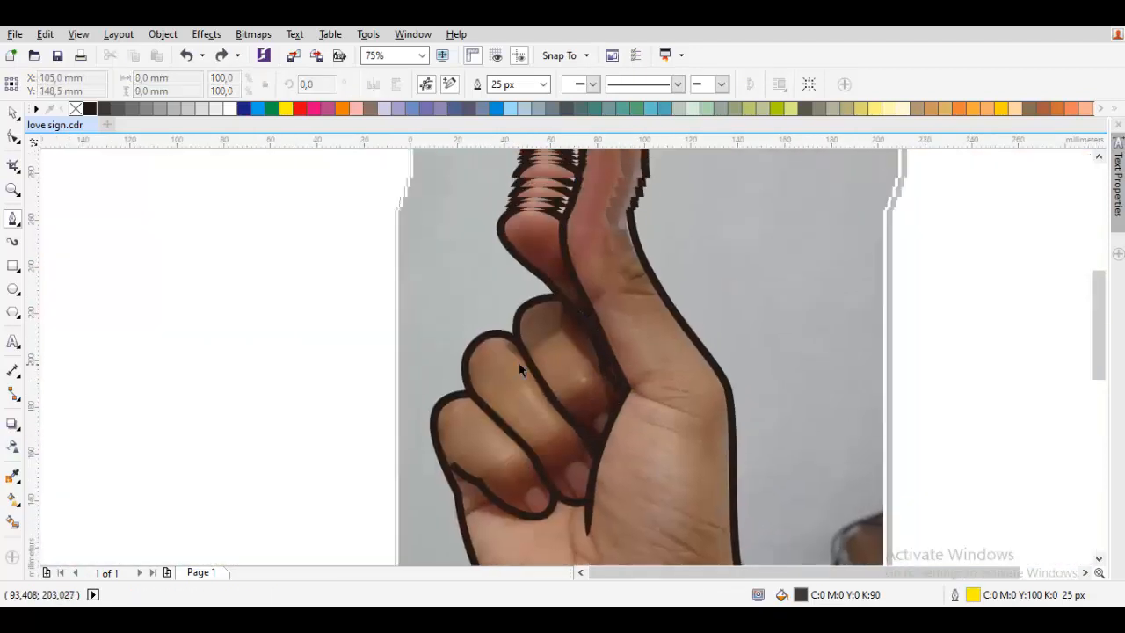
pyautogui.press('space')
pyautogui.click(544, 84)
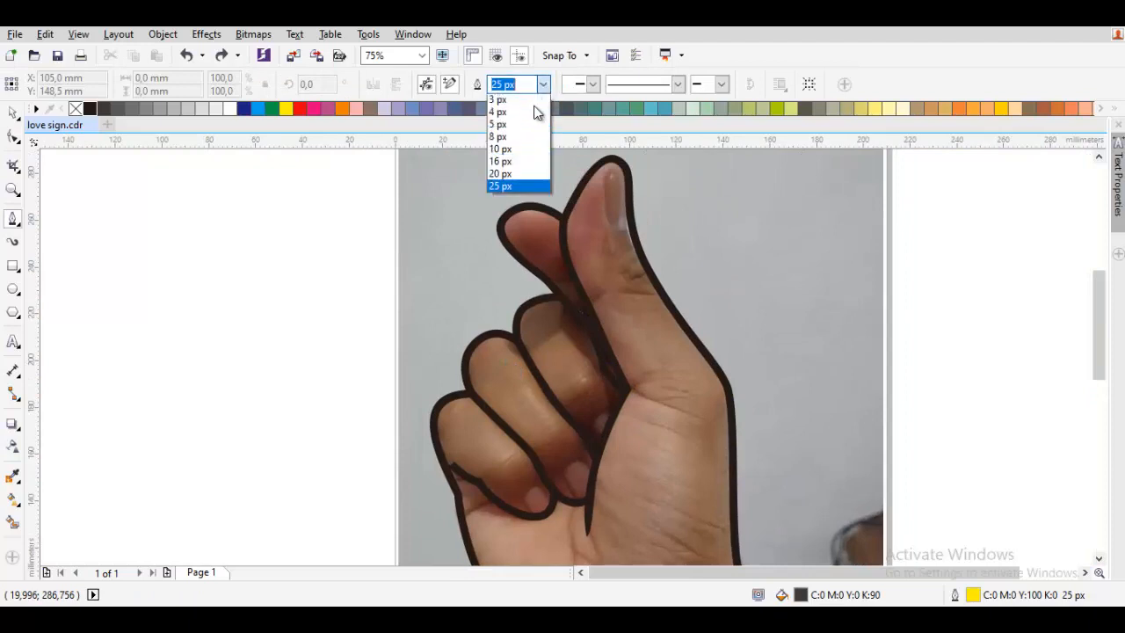
pyautogui.scroll(3, 532, 113)
pyautogui.click(530, 113)
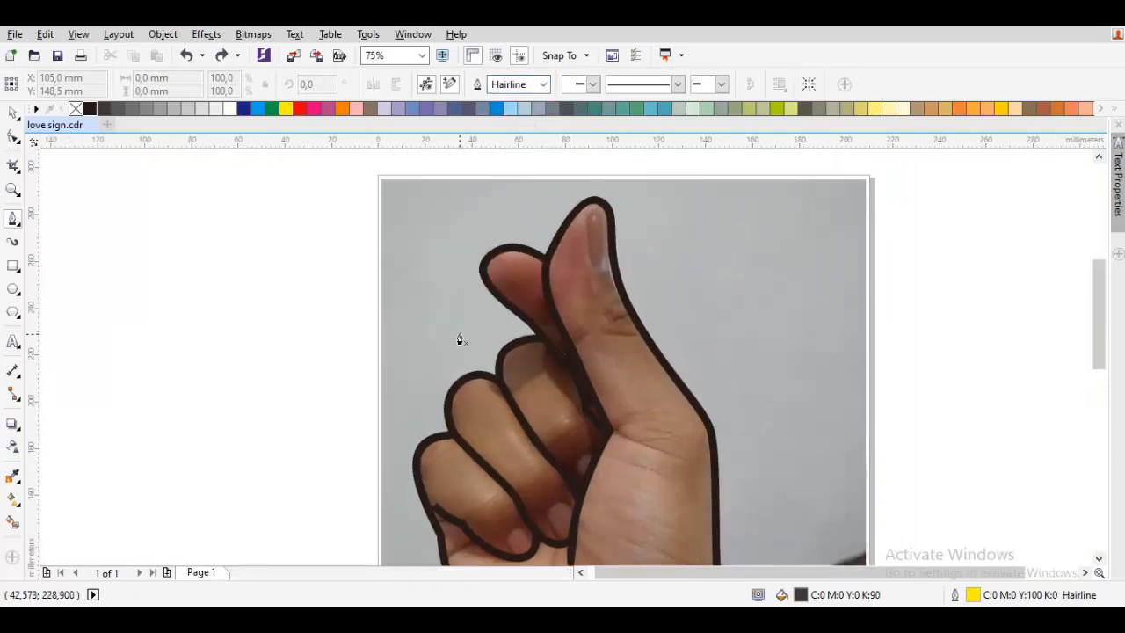
# Start a hairline Pen shape outside the index finger, curving it across the fingertip and down the thumb's inner edge to the palm crease.
pyautogui.scroll(2, 541, 266)
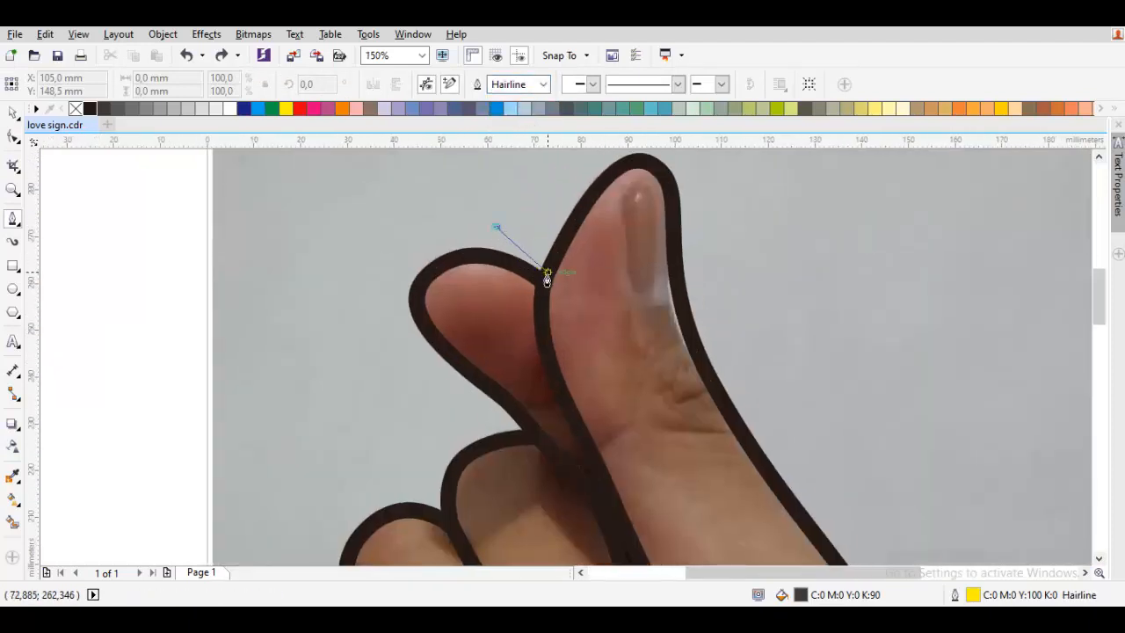
pyautogui.moveTo(535, 358); pyautogui.dragTo(536, 360)
pyautogui.hotkey('ctrl', 'z')
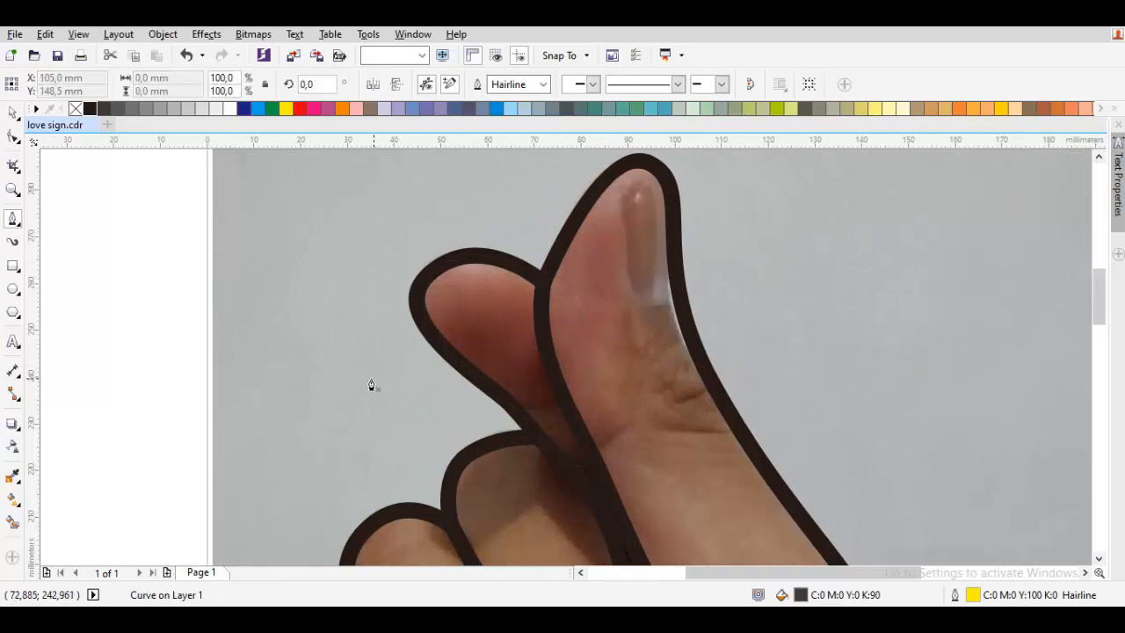
pyautogui.moveTo(369, 378); pyautogui.dragTo(393, 297)
pyautogui.moveTo(550, 322); pyautogui.dragTo(479, 273)
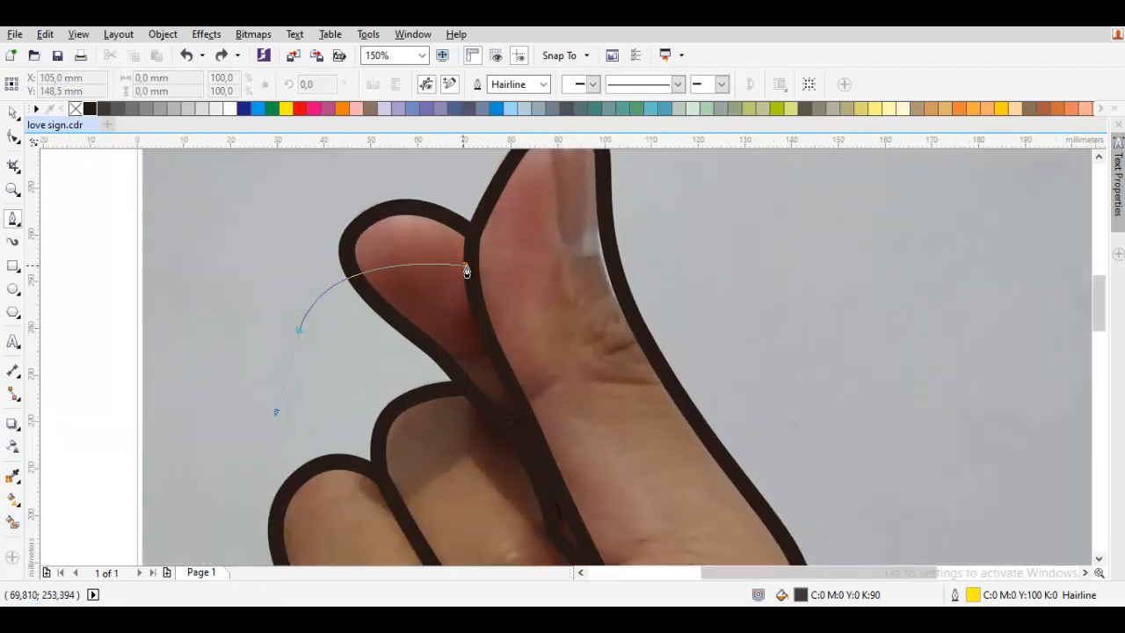
pyautogui.click(463, 266)
pyautogui.moveTo(532, 414)
pyautogui.mouseDown()
pyautogui.moveTo(492, 313)
pyautogui.moveTo(487, 348)
pyautogui.moveTo(506, 354)
pyautogui.moveTo(458, 328)
pyautogui.moveTo(431, 294)
pyautogui.mouseUp()
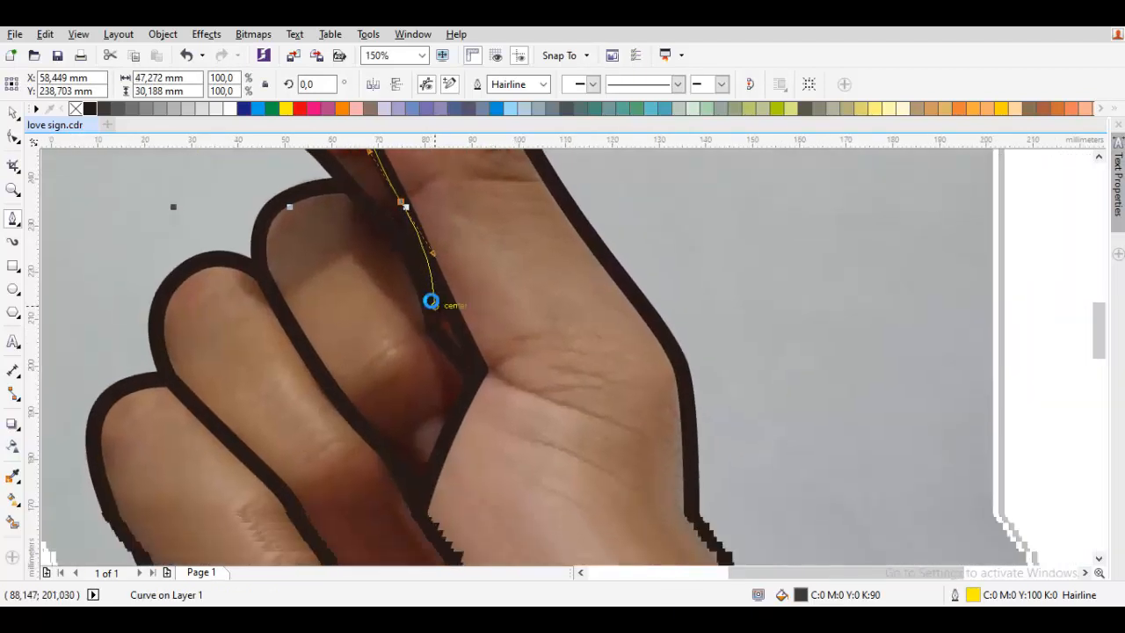
pyautogui.click(478, 373)
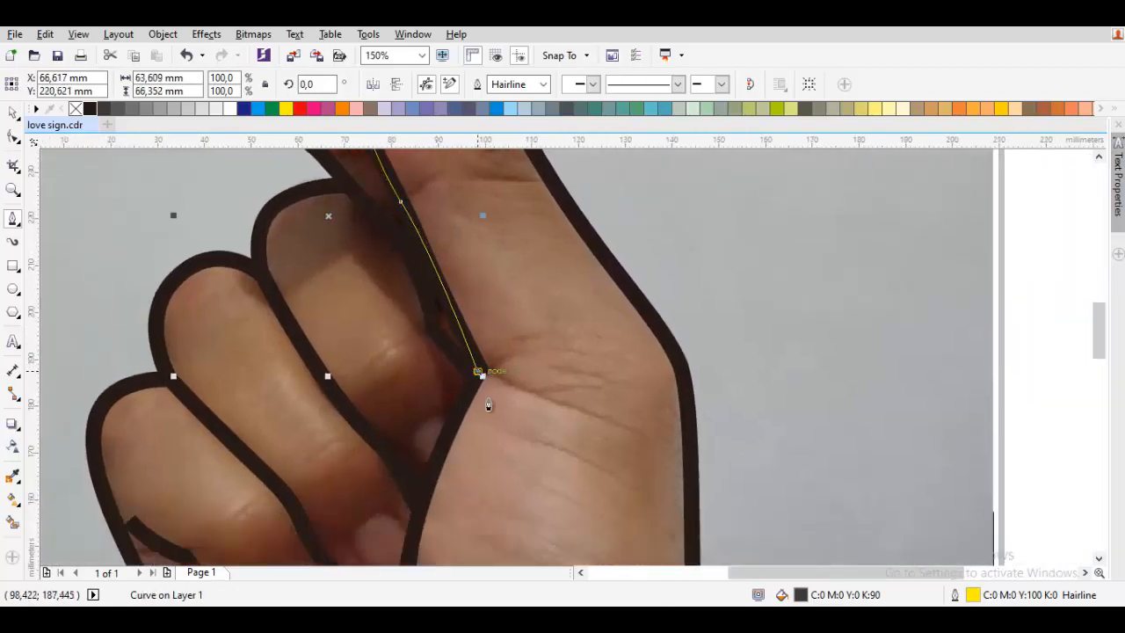
# Continue the Pen path down the palm crease and beneath the curled ring and little fingertips to the hand's outer edge.
pyautogui.scroll(2, 483, 400)
pyautogui.scroll(-4, 415, 402)
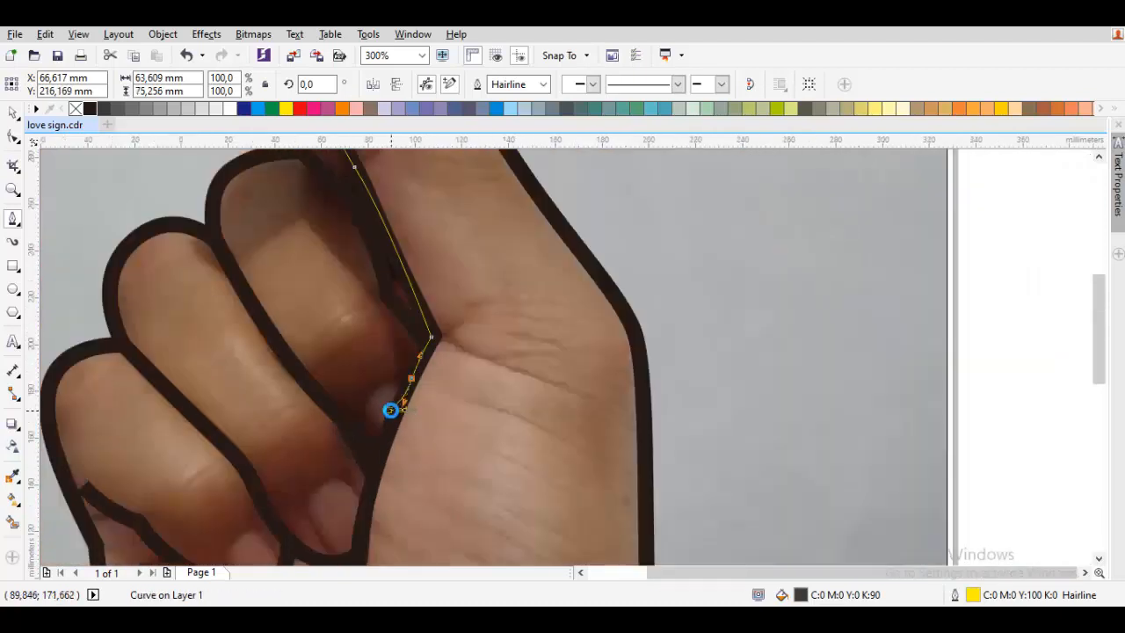
pyautogui.scroll(2, 453, 378)
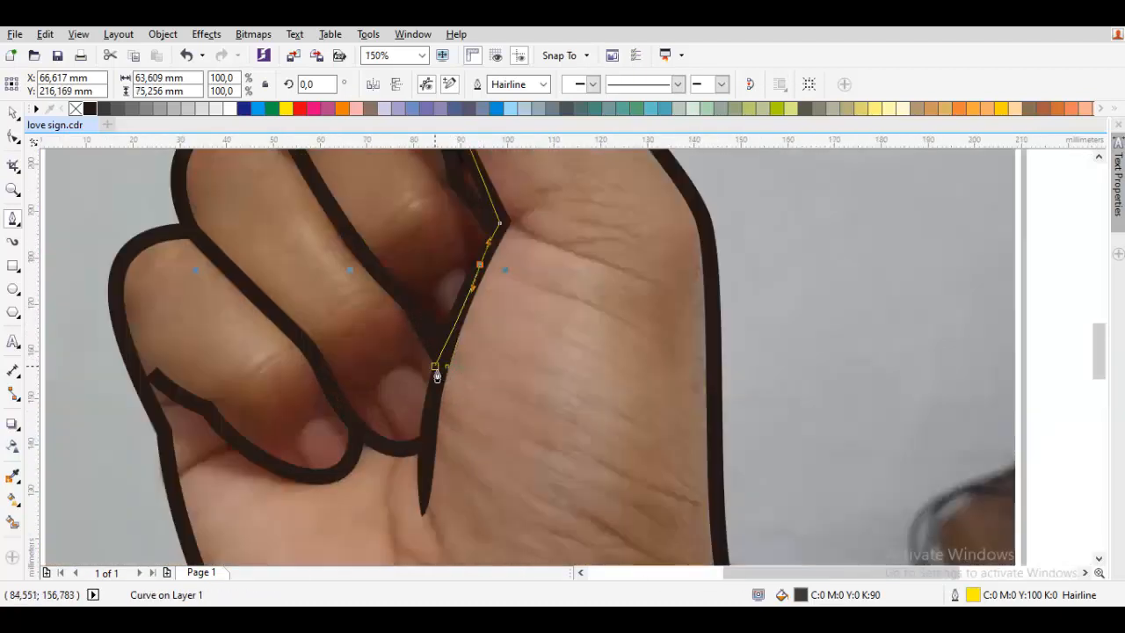
pyautogui.moveTo(437, 379)
pyautogui.mouseDown()
pyautogui.moveTo(426, 446)
pyautogui.moveTo(494, 403)
pyautogui.moveTo(483, 416)
pyautogui.moveTo(430, 397)
pyautogui.mouseUp()
pyautogui.scroll(1, 425, 453)
pyautogui.click(498, 397)
pyautogui.moveTo(410, 379); pyautogui.dragTo(510, 379)
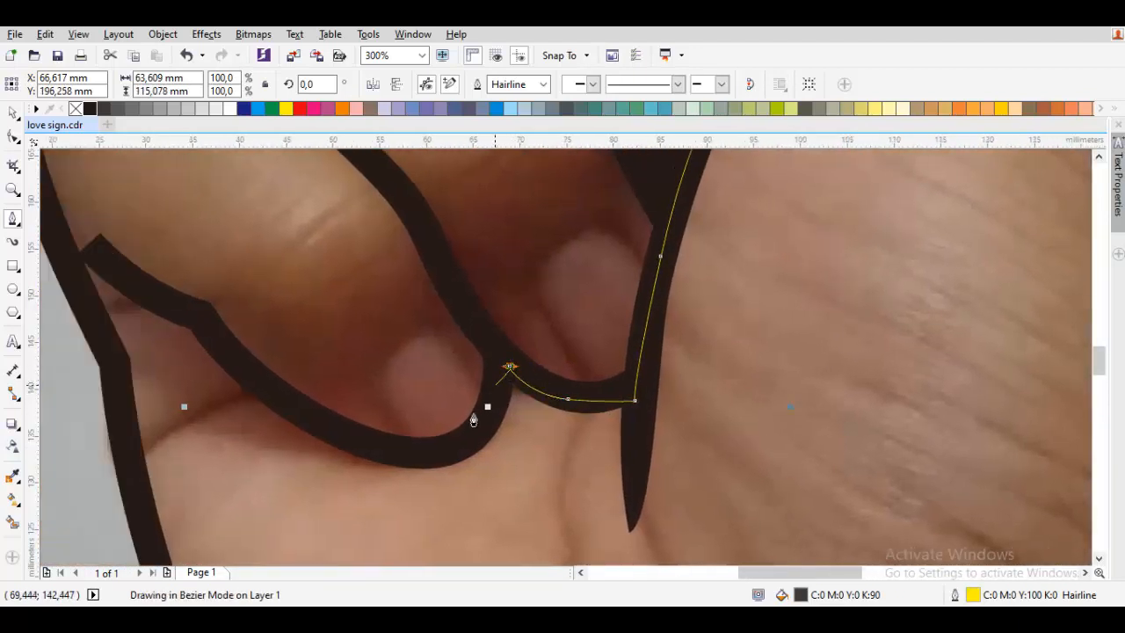
pyautogui.moveTo(469, 418); pyautogui.dragTo(587, 378)
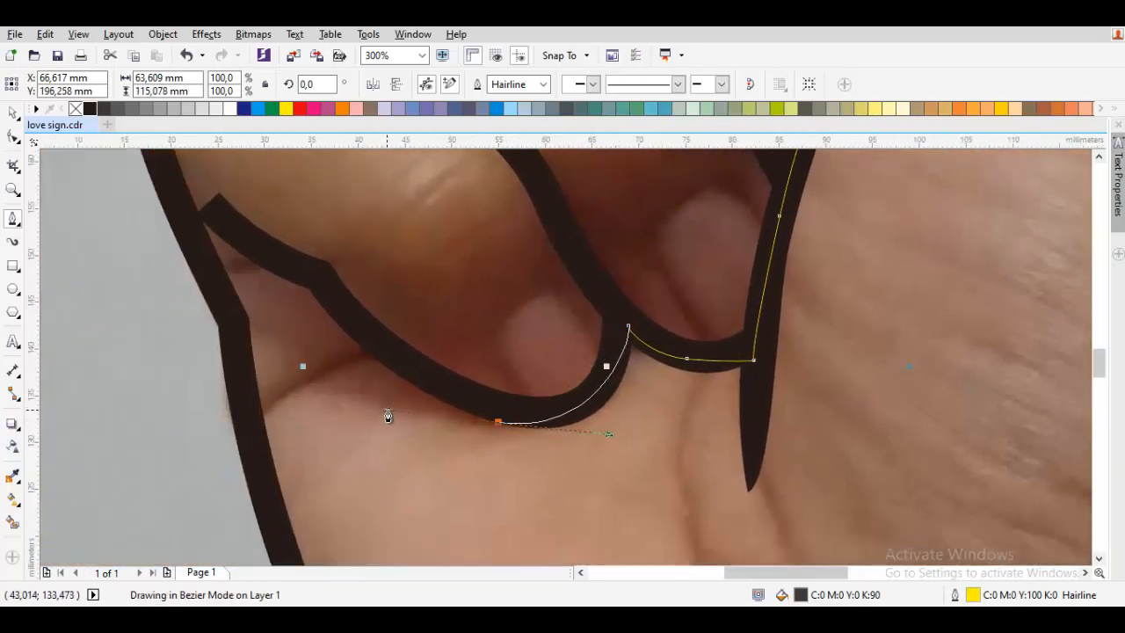
pyautogui.moveTo(270, 336); pyautogui.dragTo(489, 357)
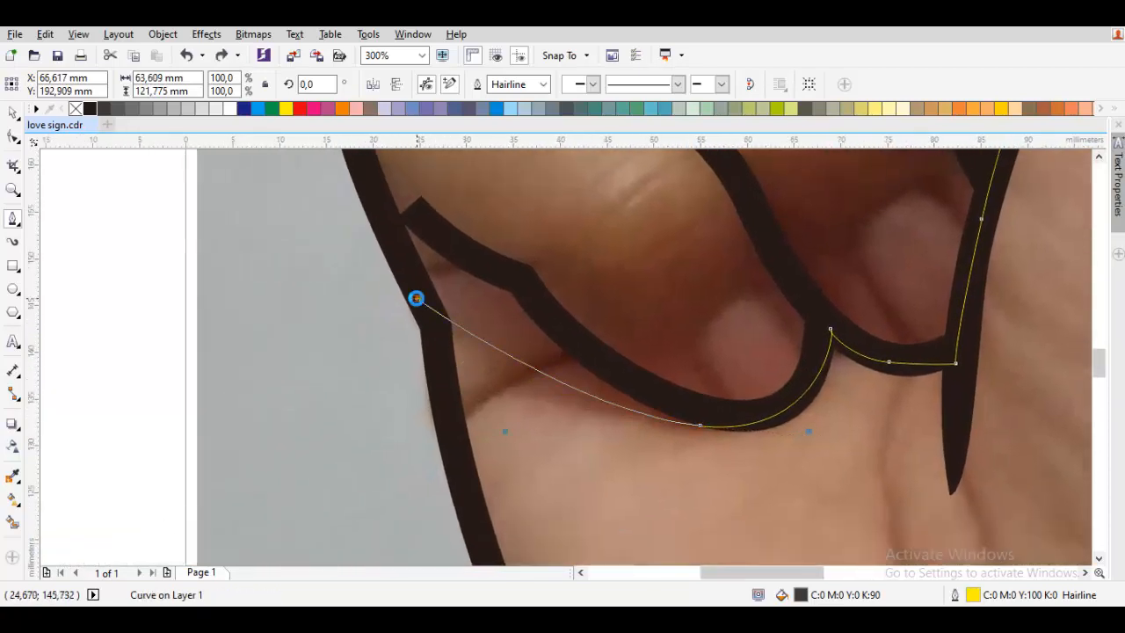
pyautogui.moveTo(417, 299); pyautogui.dragTo(396, 281)
# Loop the Pen path beyond the hand's outer edge, then across the little finger's lower part and into the gap beside the ring finger.
pyautogui.moveTo(395, 283); pyautogui.dragTo(415, 462)
pyautogui.moveTo(357, 320); pyautogui.dragTo(580, 527)
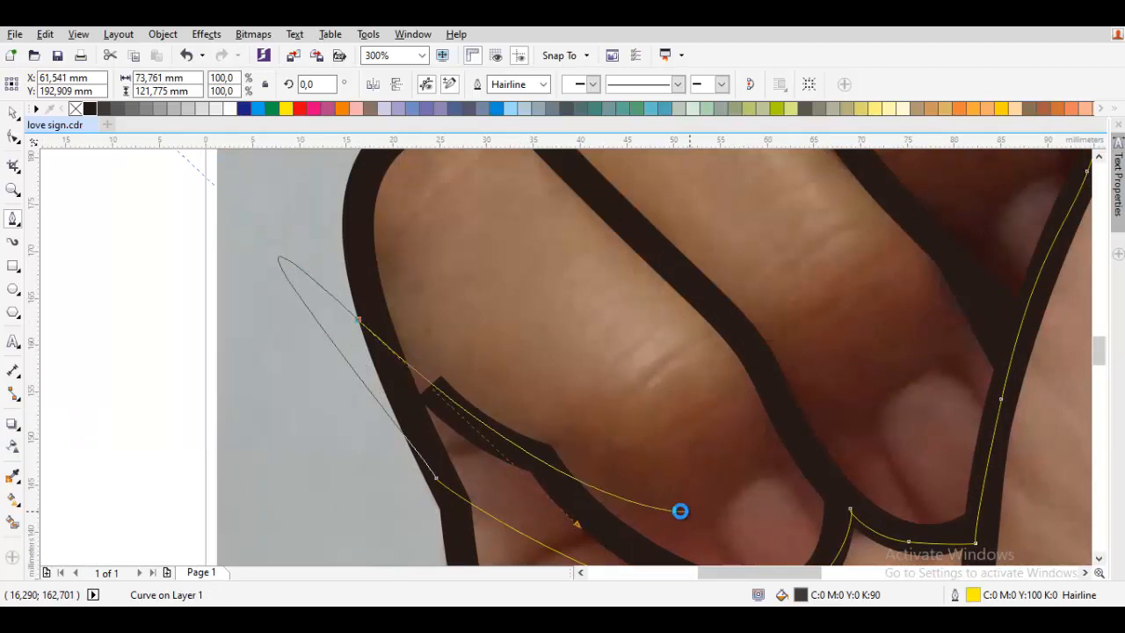
pyautogui.moveTo(680, 510); pyautogui.dragTo(549, 510)
pyautogui.click(628, 448)
pyautogui.moveTo(606, 317); pyautogui.dragTo(493, 361)
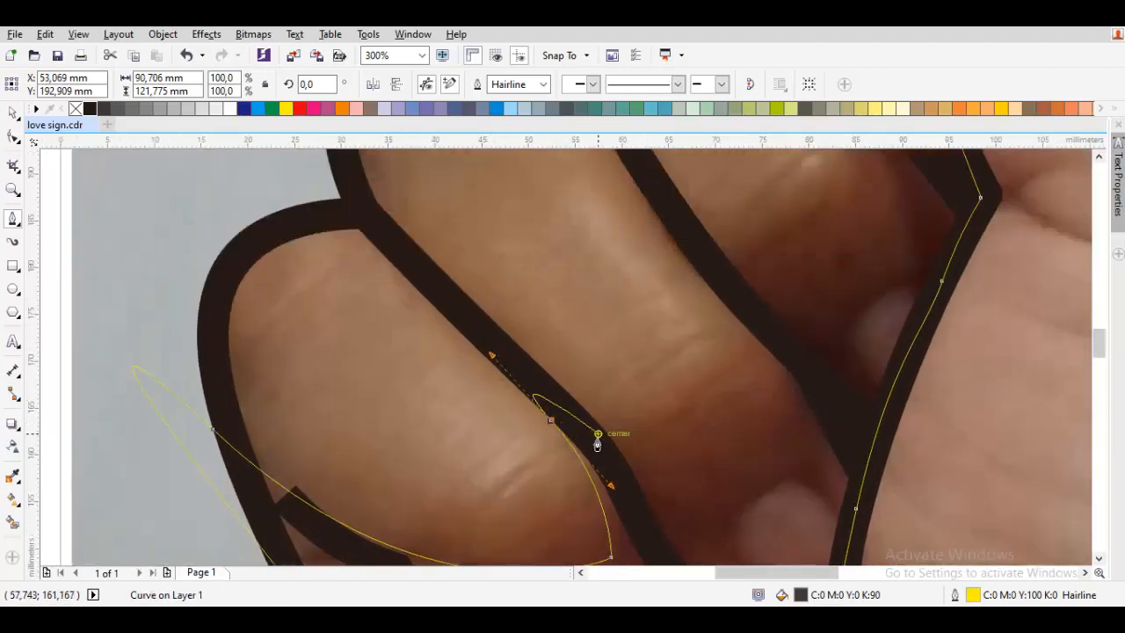
pyautogui.moveTo(645, 515); pyautogui.dragTo(606, 432)
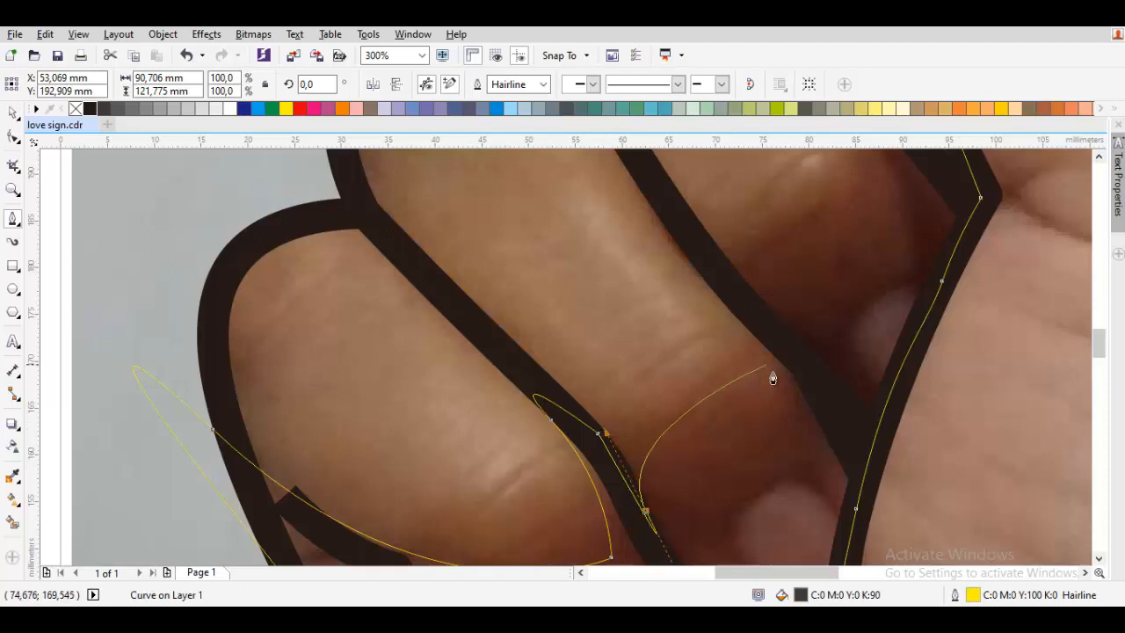
# Extend the path across the ring fingertip and along its edge beside the middle finger up to the ring knuckle.
pyautogui.moveTo(774, 381); pyautogui.dragTo(745, 323)
pyautogui.moveTo(702, 253); pyautogui.dragTo(580, 352)
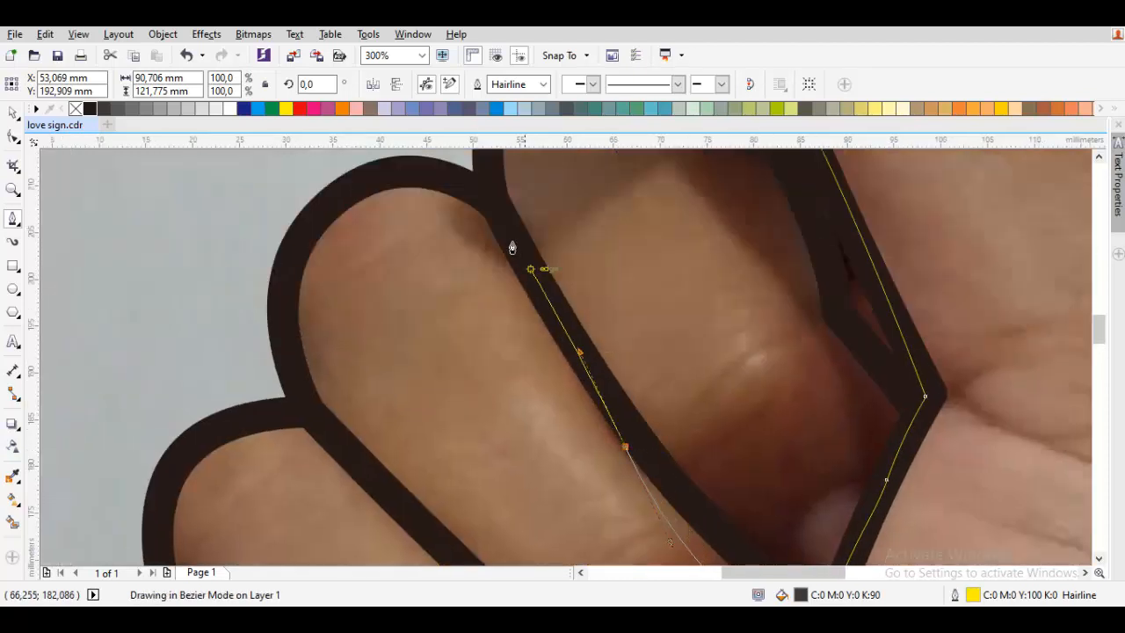
pyautogui.moveTo(512, 247); pyautogui.dragTo(539, 314)
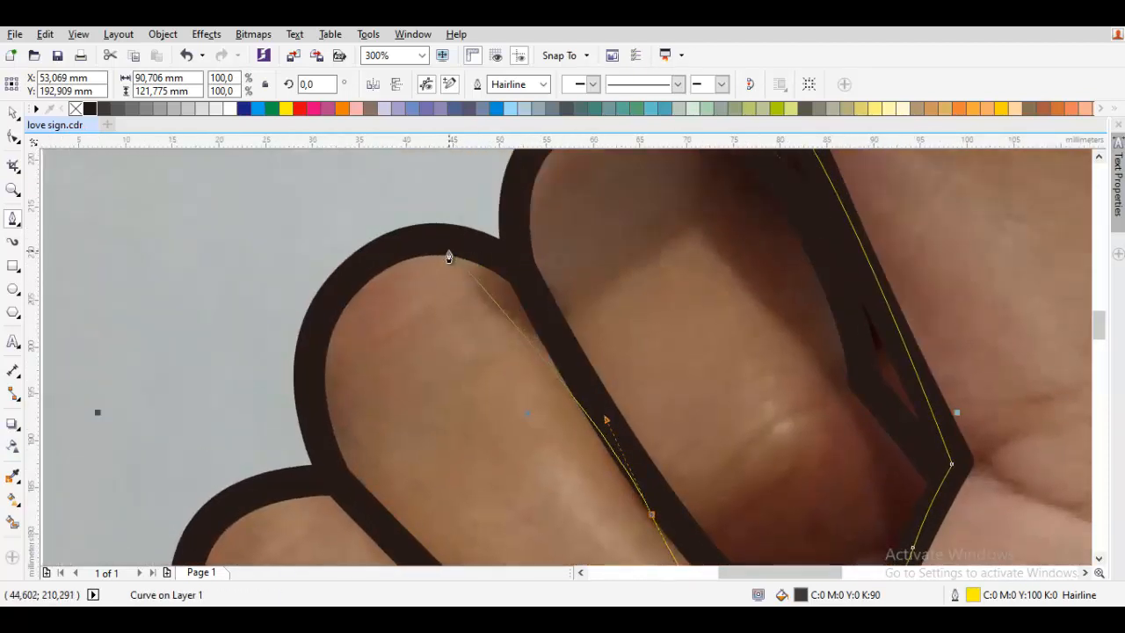
pyautogui.moveTo(449, 256); pyautogui.dragTo(491, 227)
pyautogui.moveTo(491, 229); pyautogui.dragTo(484, 269)
# Bring the path back down the gap and around the lit area of the middle finger.
pyautogui.moveTo(541, 354); pyautogui.dragTo(407, 237)
pyautogui.moveTo(641, 268); pyautogui.dragTo(615, 391)
pyautogui.moveTo(545, 278); pyautogui.dragTo(580, 394)
pyautogui.moveTo(505, 314); pyautogui.dragTo(477, 300)
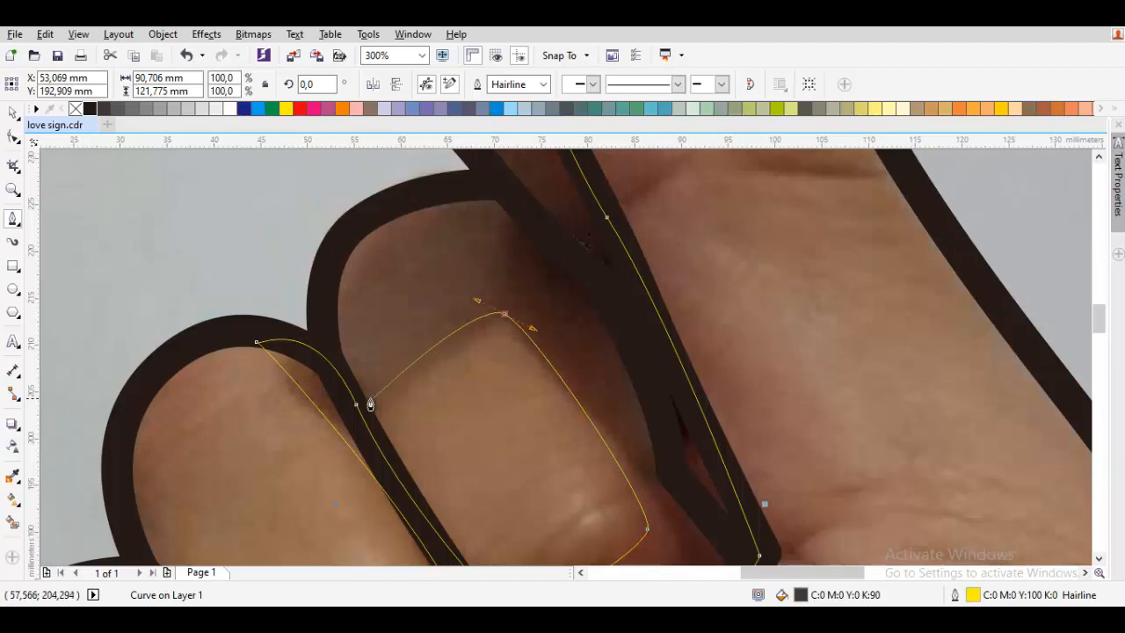
# Carry the path along the middle finger's outer edge and close the shadow shape at its starting node.
pyautogui.scroll(-3, 364, 216)
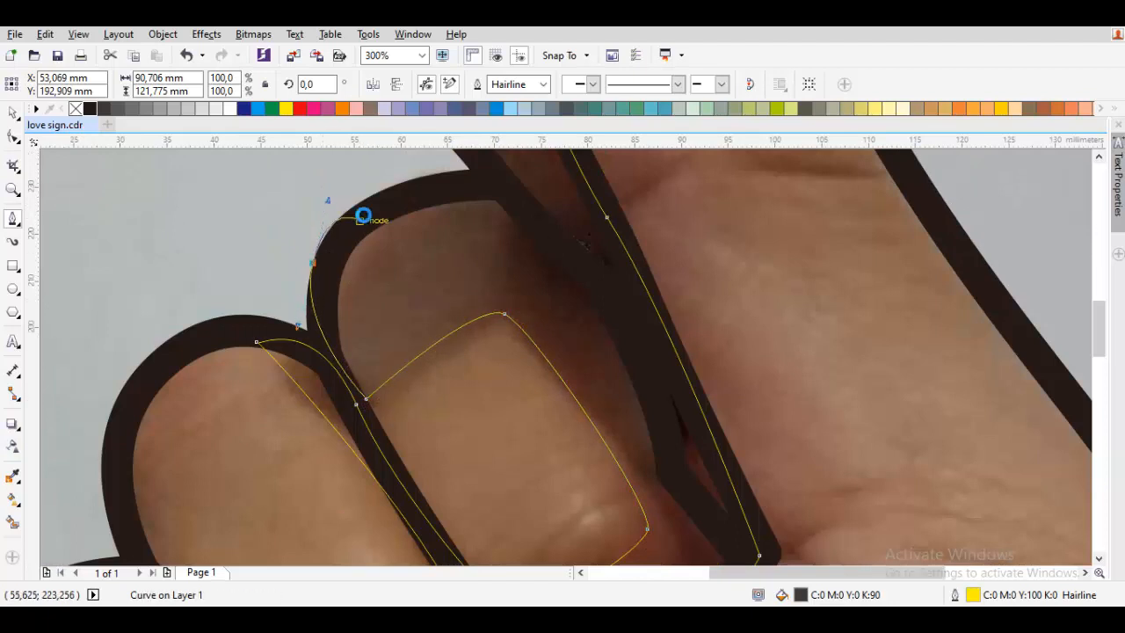
pyautogui.scroll(1, 219, 330)
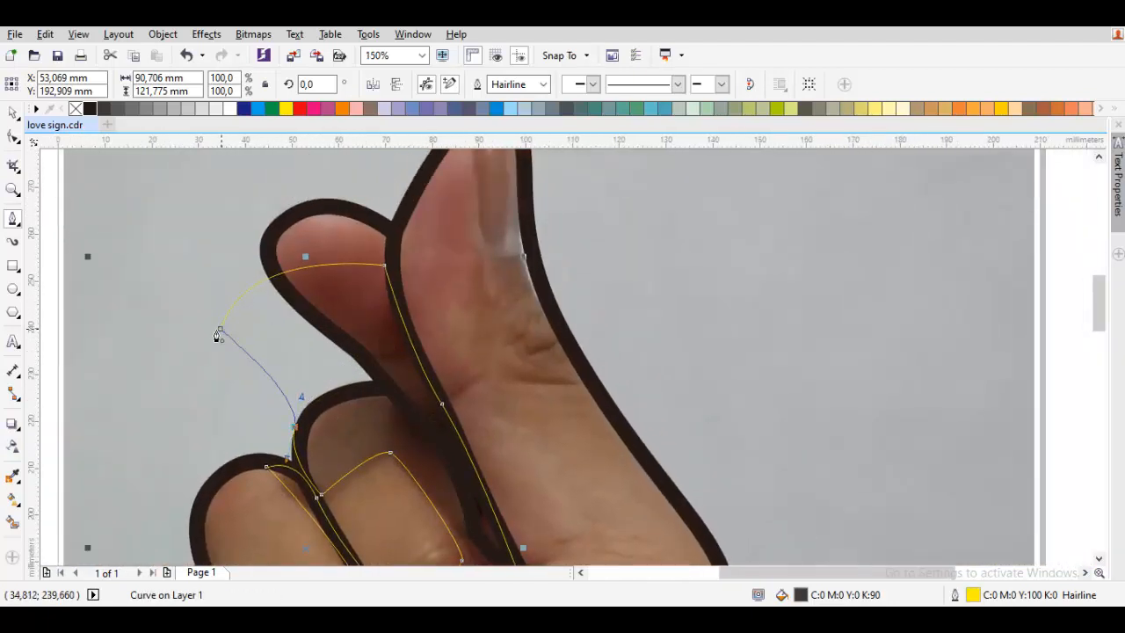
pyautogui.click(219, 333)
pyautogui.scroll(-1, 401, 374)
pyautogui.press('space')
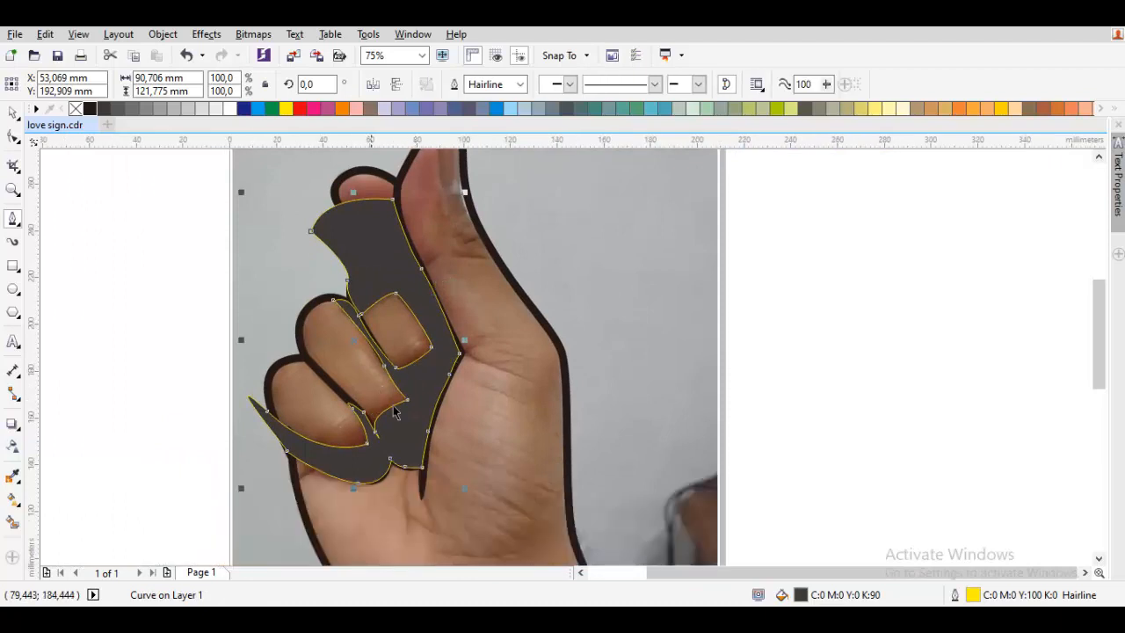
# Draw a second closed shadow shape over the little-finger side of the wrist, extending beyond the arm's lower edge.
pyautogui.scroll(-5, 439, 221)
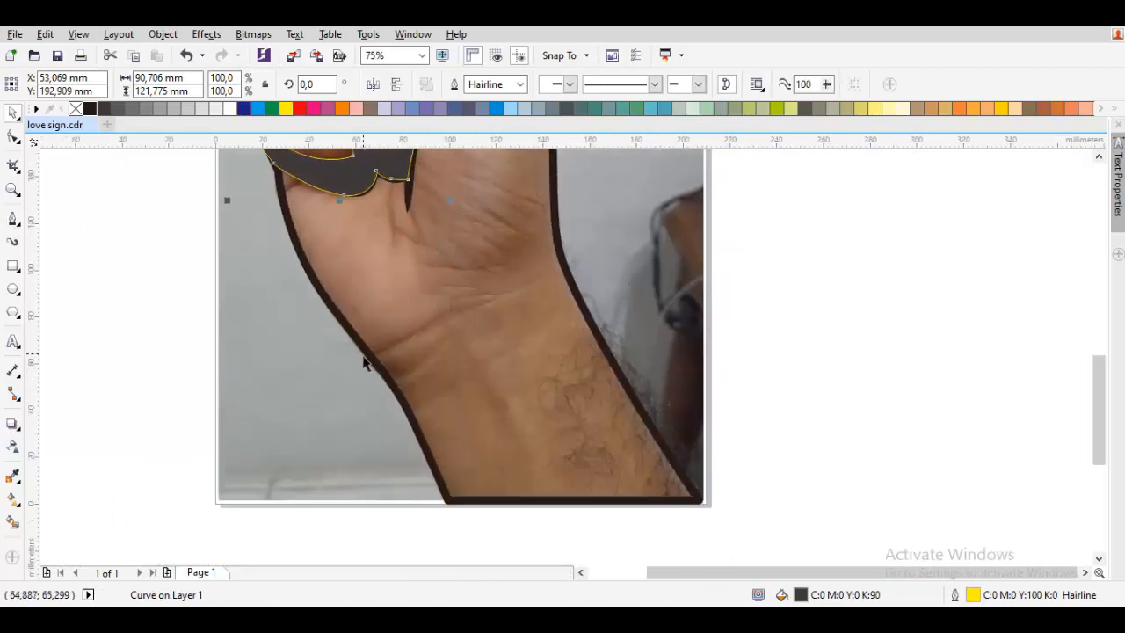
pyautogui.press('space')
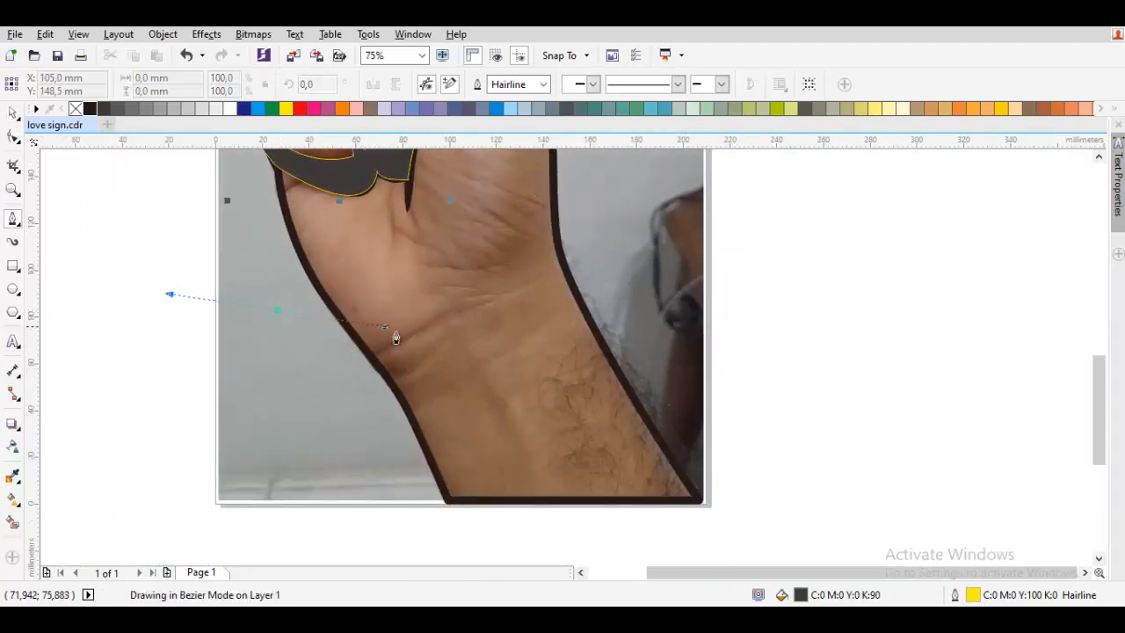
pyautogui.click(419, 391)
pyautogui.click(473, 541)
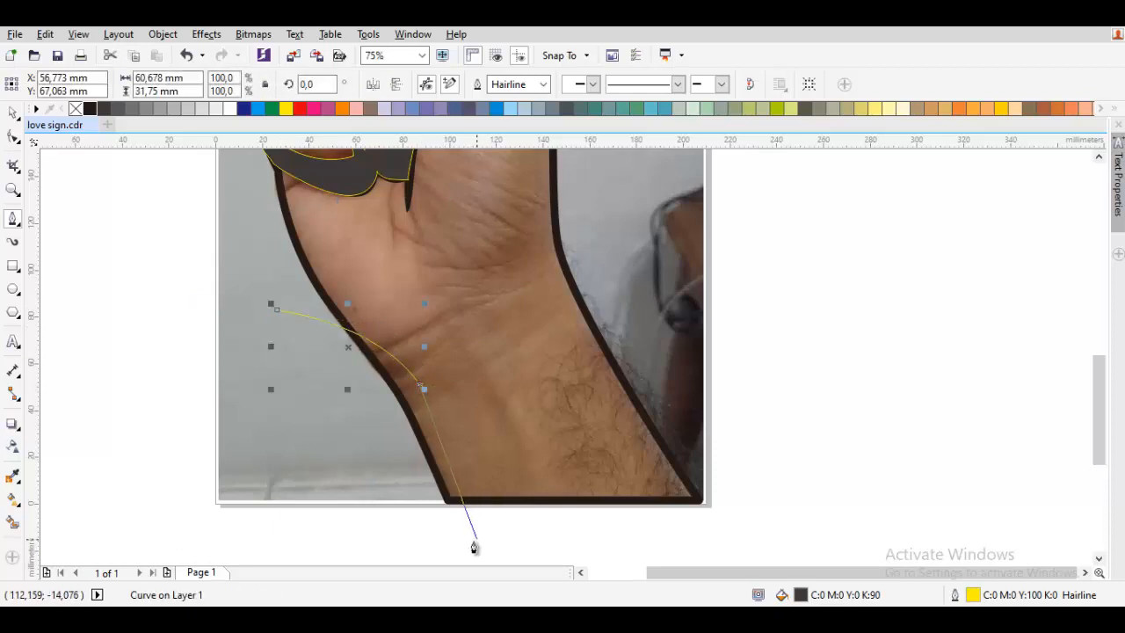
pyautogui.scroll(-2, 448, 547)
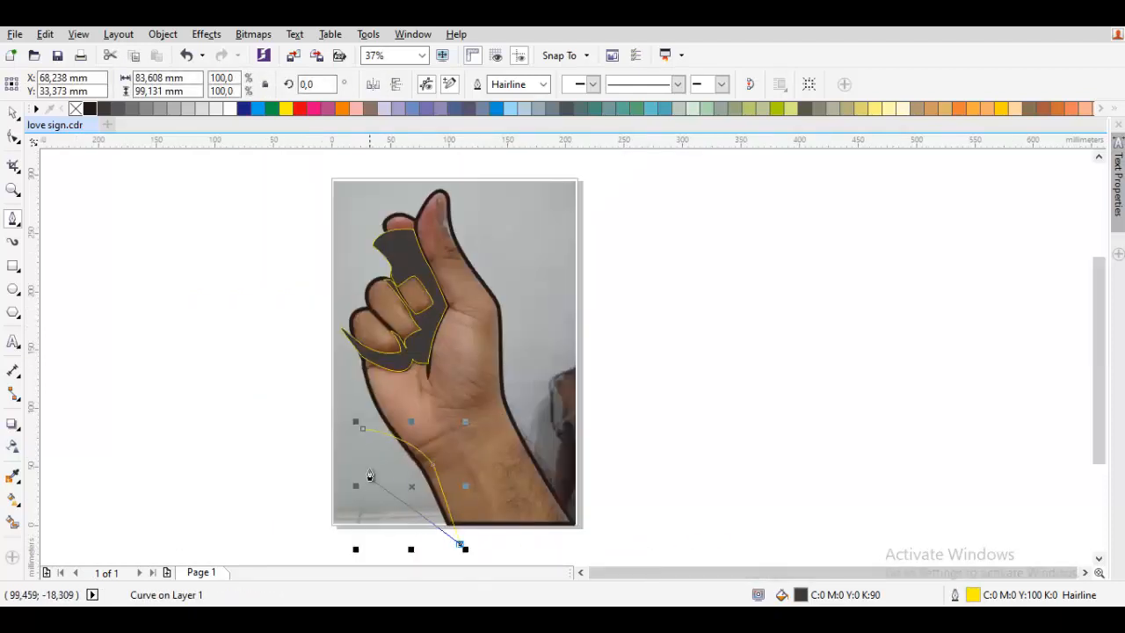
pyautogui.moveTo(396, 570); pyautogui.dragTo(393, 556)
pyautogui.press('space')
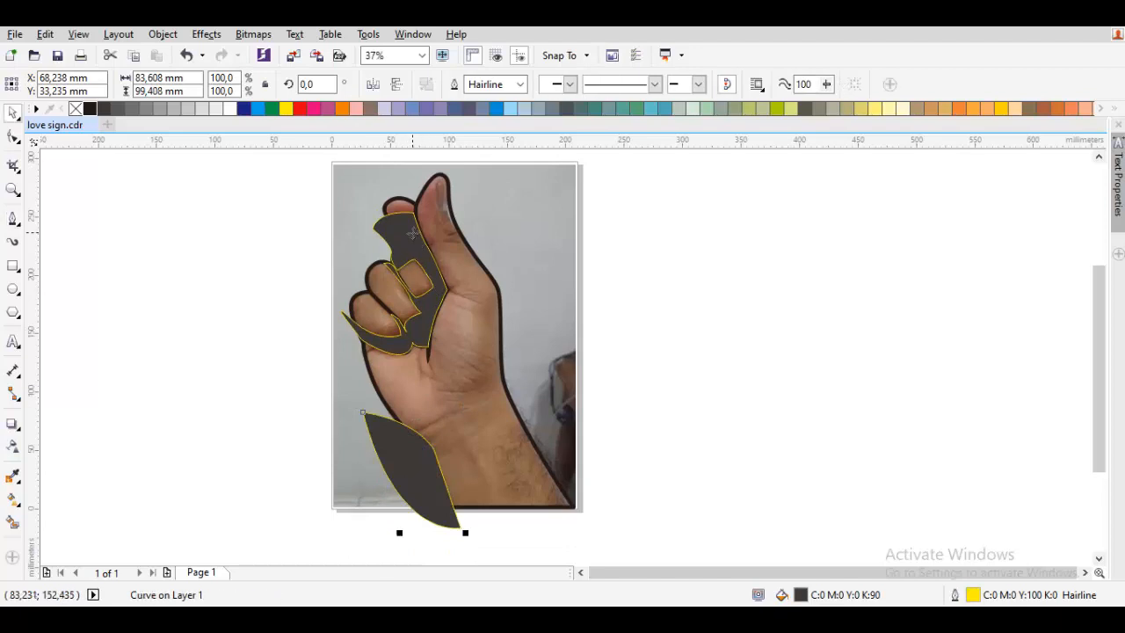
# Combine the finger and wrist shadow shapes into one curve and intersect it with the hand silhouette.
pyautogui.keyDown('shift'); pyautogui.click(430, 330); pyautogui.keyUp('shift')
pyautogui.click(462, 88)
pyautogui.keyDown('shift'); pyautogui.click(460, 268); pyautogui.keyUp('shift')
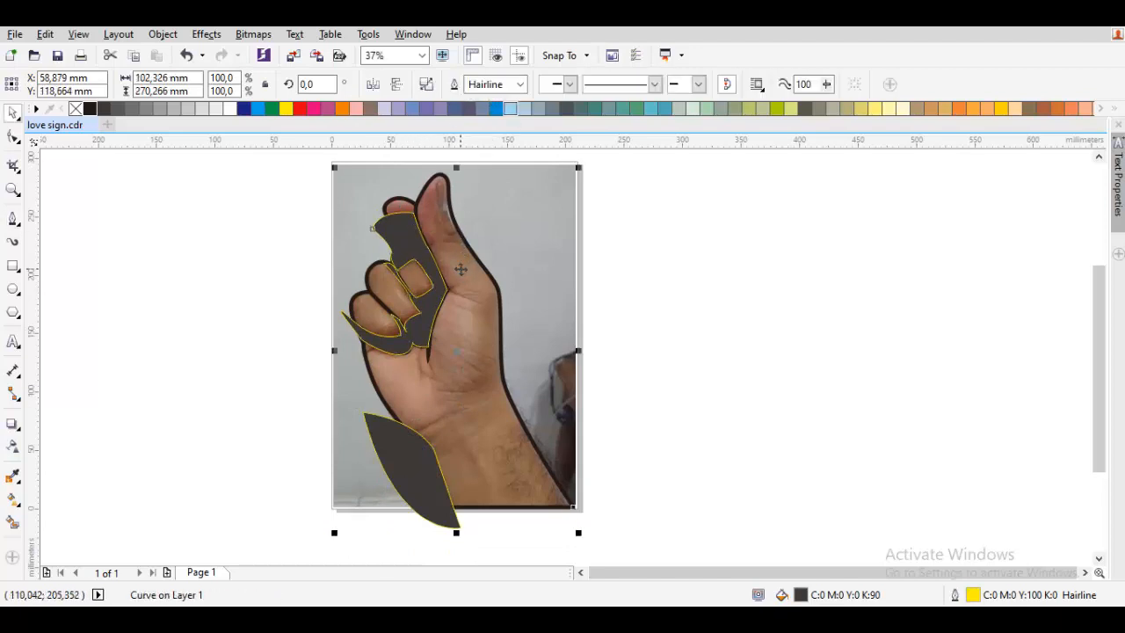
pyautogui.click(504, 84)
# Delete the original dark combined shape that extends outside the hand.
pyautogui.click(637, 280)
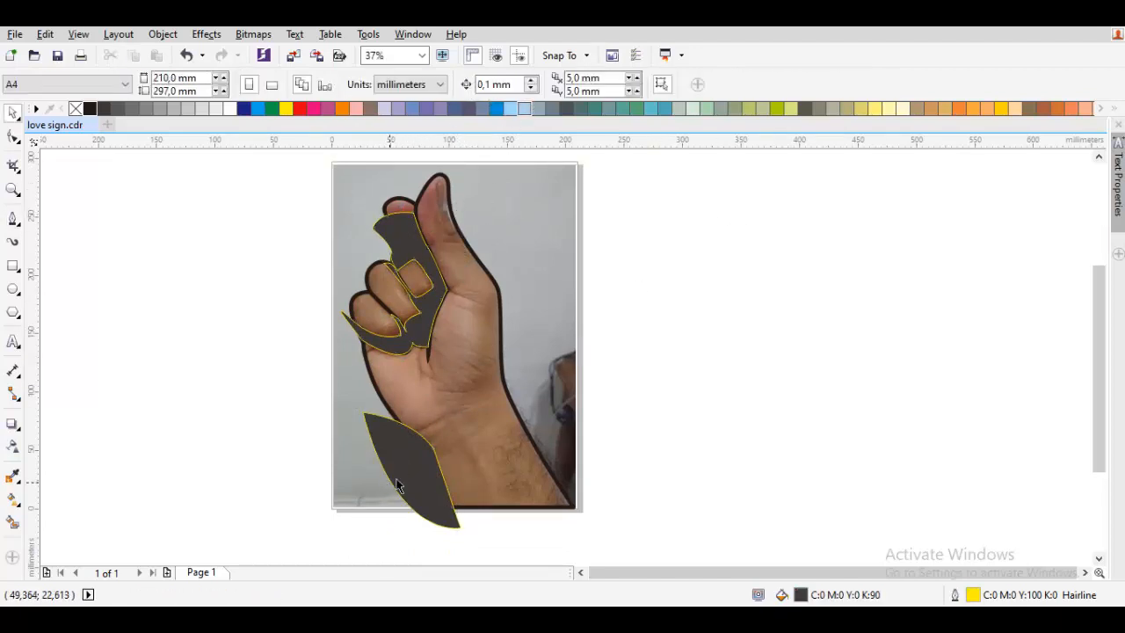
pyautogui.click(407, 465)
pyautogui.press('Delete')
# Delete the corner node on the inner edge of the wrist shadow curve.
pyautogui.scroll(3, 426, 446)
pyautogui.press('F10')
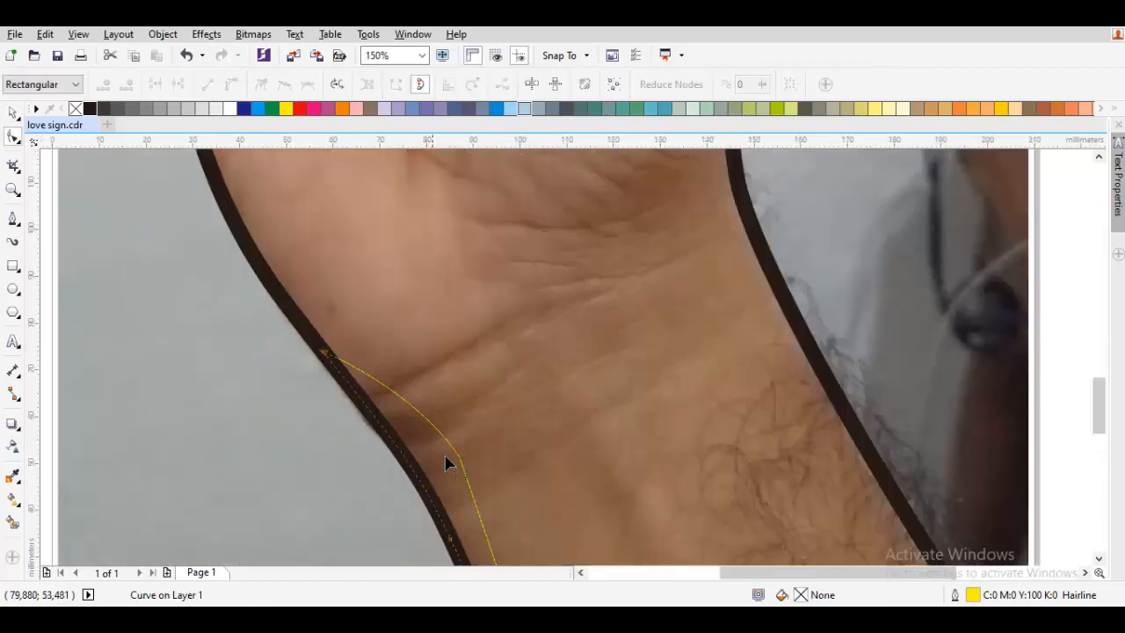
pyautogui.click(458, 465)
pyautogui.press('Delete')
pyautogui.scroll(-4, 454, 467)
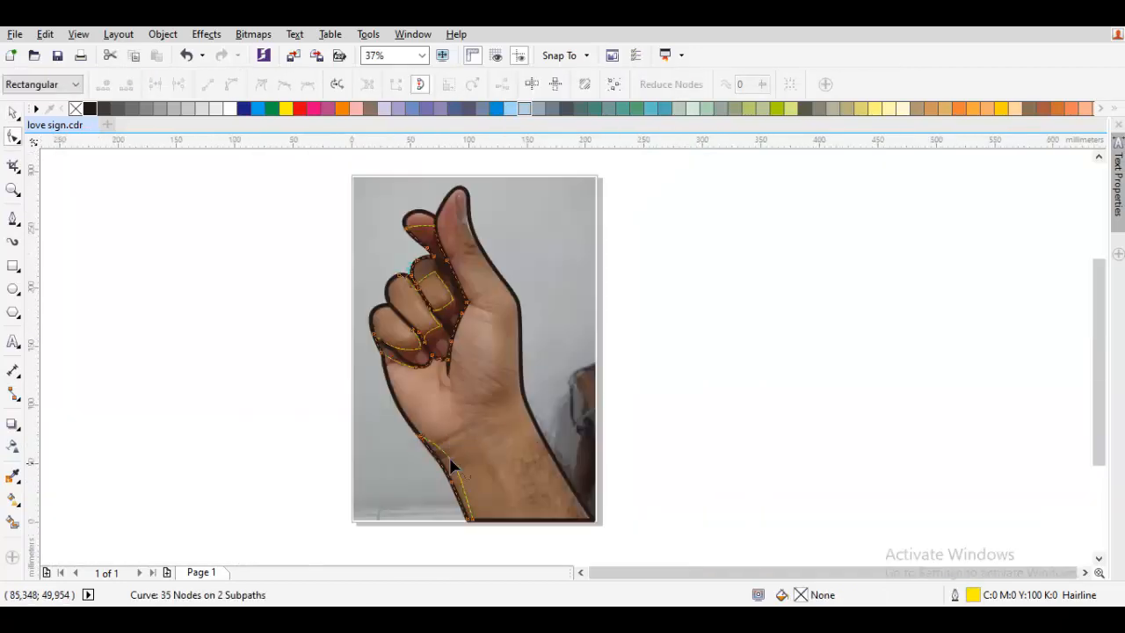
# Move the upper end node of the black line beneath the little finger onto the hand's outer outline.
pyautogui.scroll(4, 428, 334)
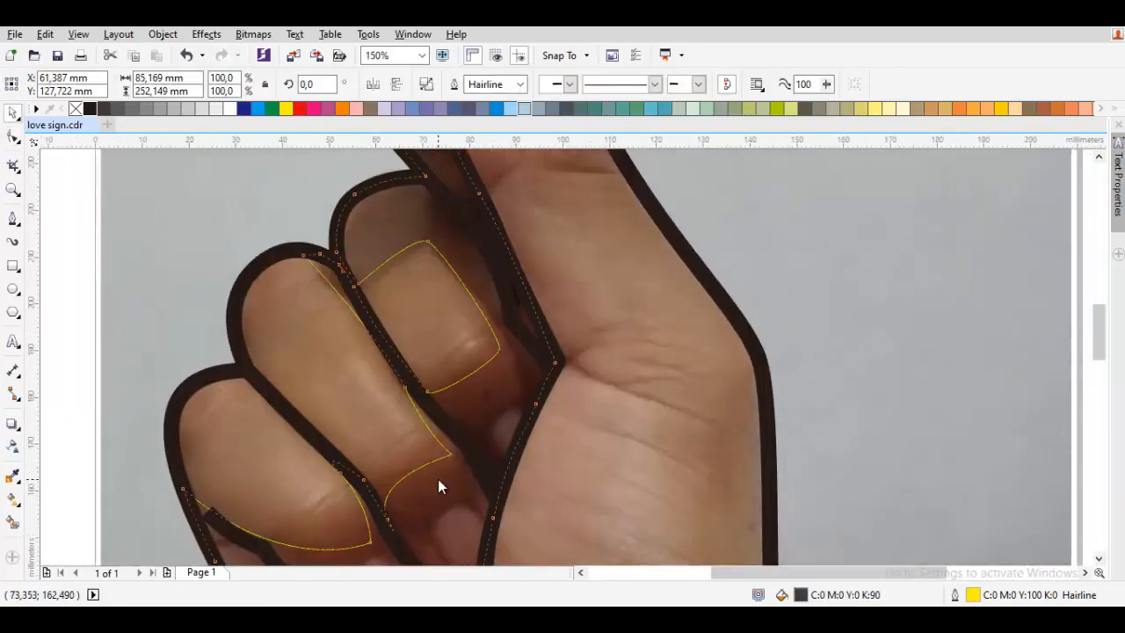
pyautogui.press('space')
pyautogui.scroll(-3, 439, 452)
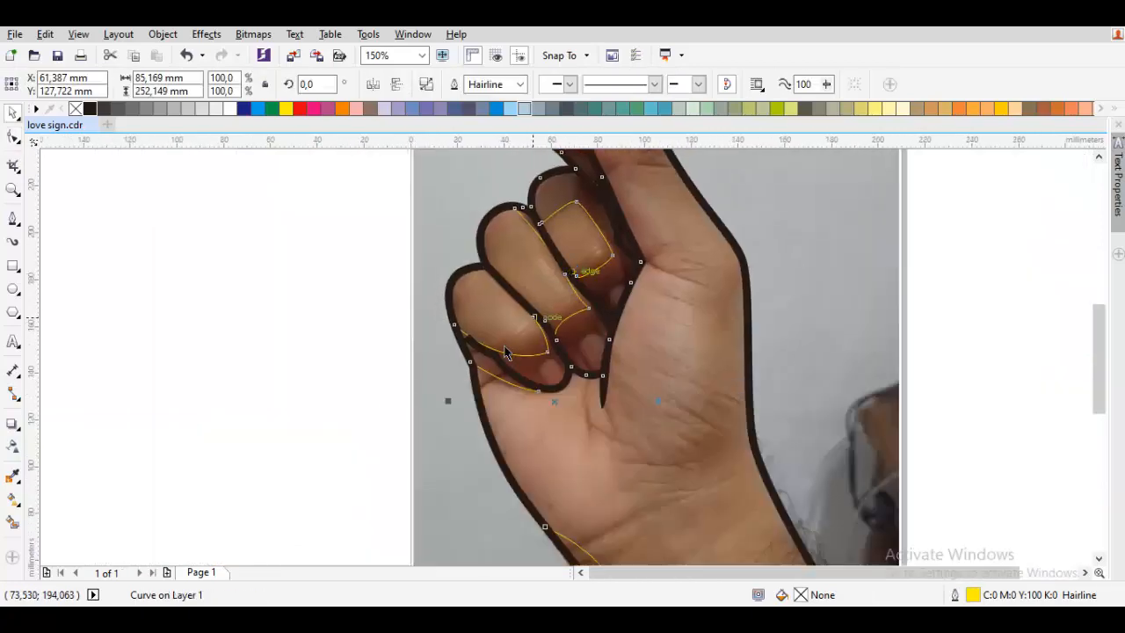
pyautogui.scroll(6, 473, 331)
pyautogui.press('space')
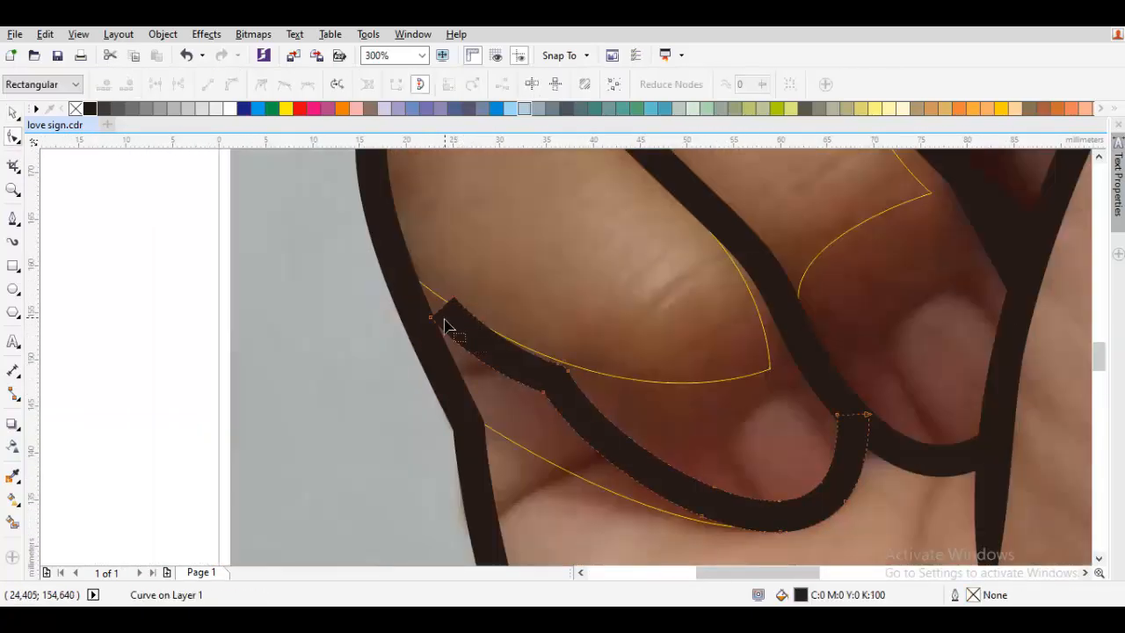
pyautogui.moveTo(463, 279); pyautogui.dragTo(411, 260)
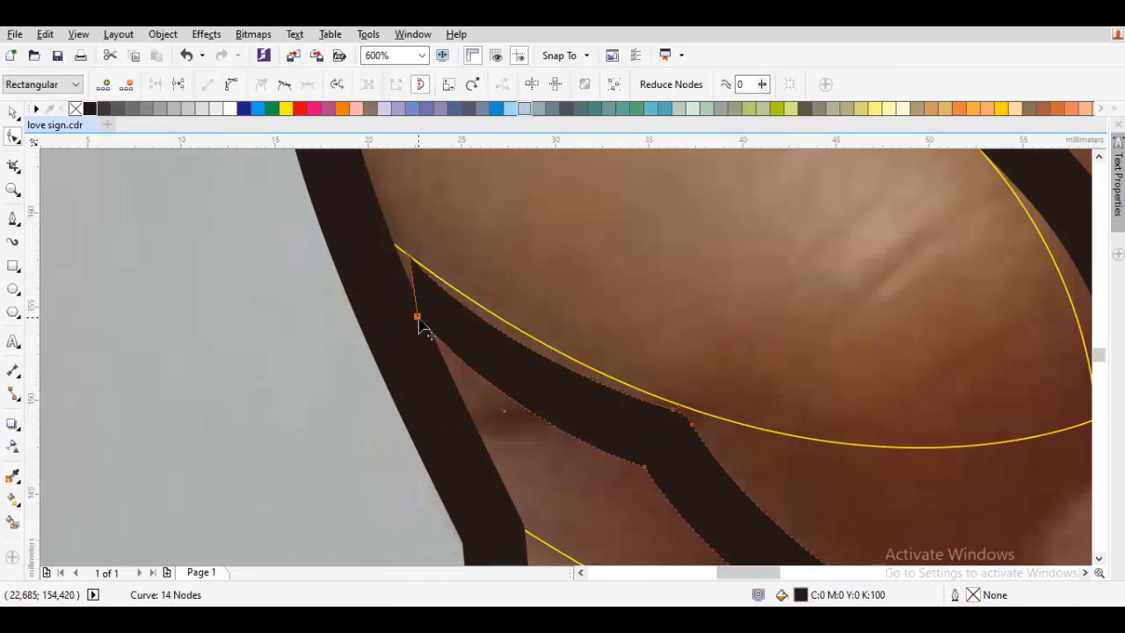
# Delete the lower node at the outer end of the black line beneath the little finger and deselect the line.
pyautogui.press('Delete')
pyautogui.press('space')
pyautogui.press('Escape')
pyautogui.scroll(-4, 670, 427)
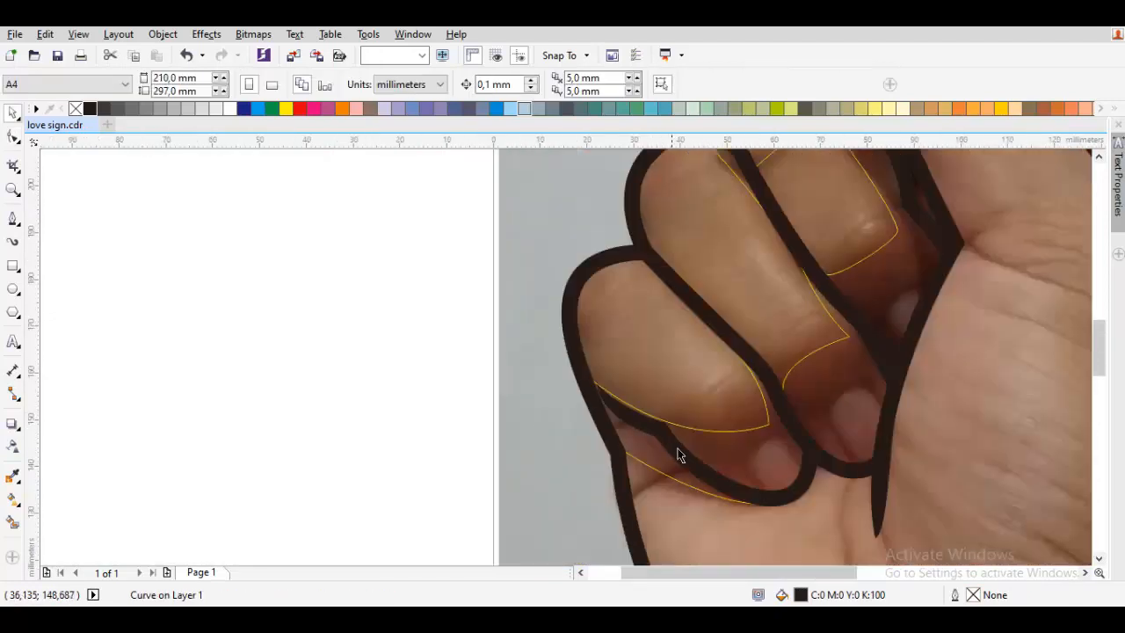
# Start a pen curve outside the index fingertip and trace it just inside that tip's upper outline to the thumb tip.
pyautogui.moveTo(517, 407); pyautogui.dragTo(551, 358)
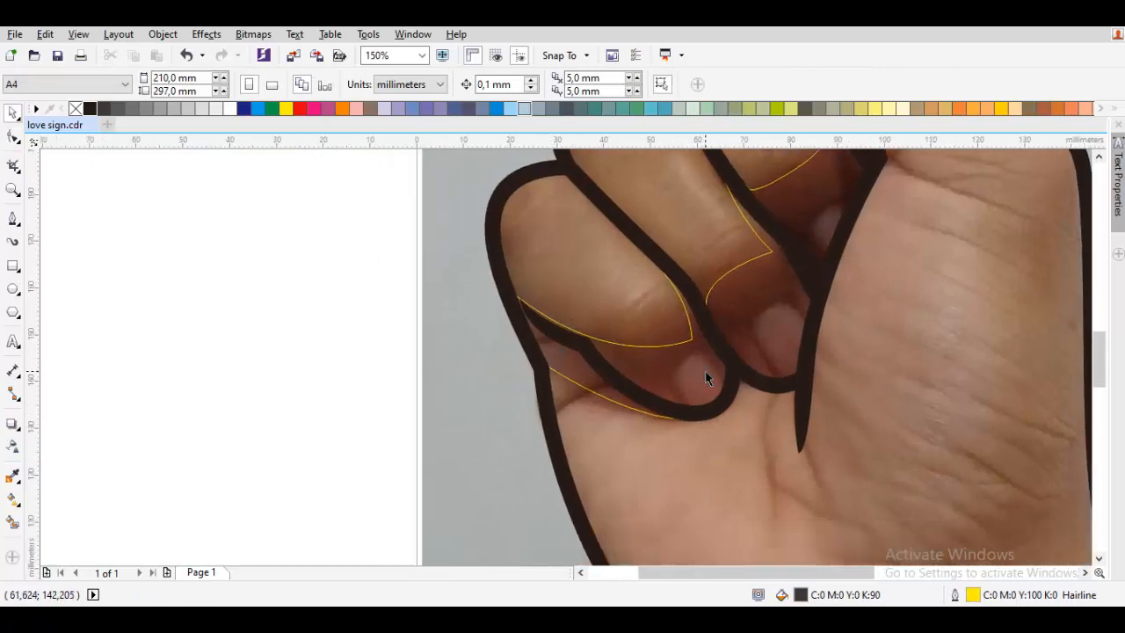
pyautogui.moveTo(705, 371); pyautogui.dragTo(440, 293)
pyautogui.scroll(-1, 445, 292)
pyautogui.scroll(-2, 462, 281)
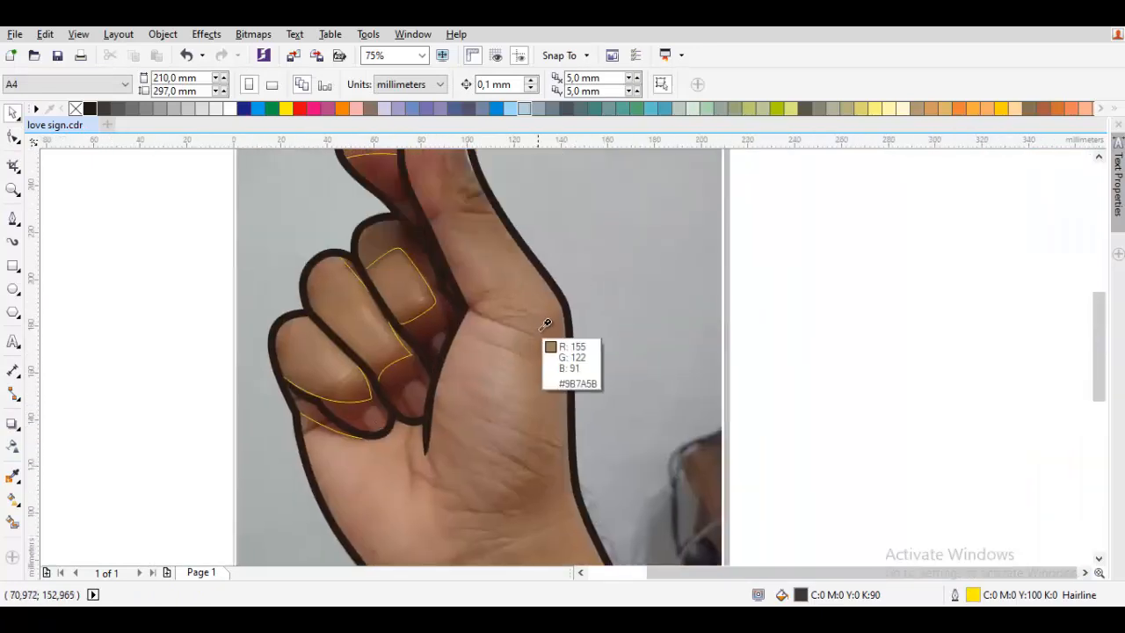
pyautogui.scroll(1, 484, 242)
pyautogui.moveTo(487, 240); pyautogui.dragTo(465, 299)
pyautogui.press('space')
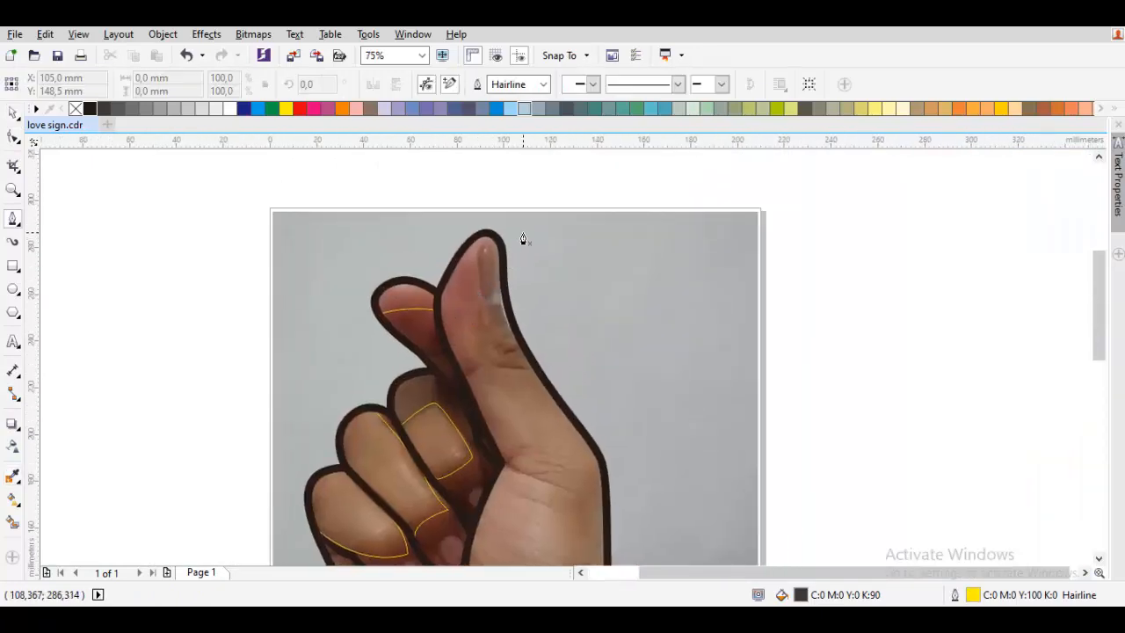
pyautogui.scroll(1, 456, 254)
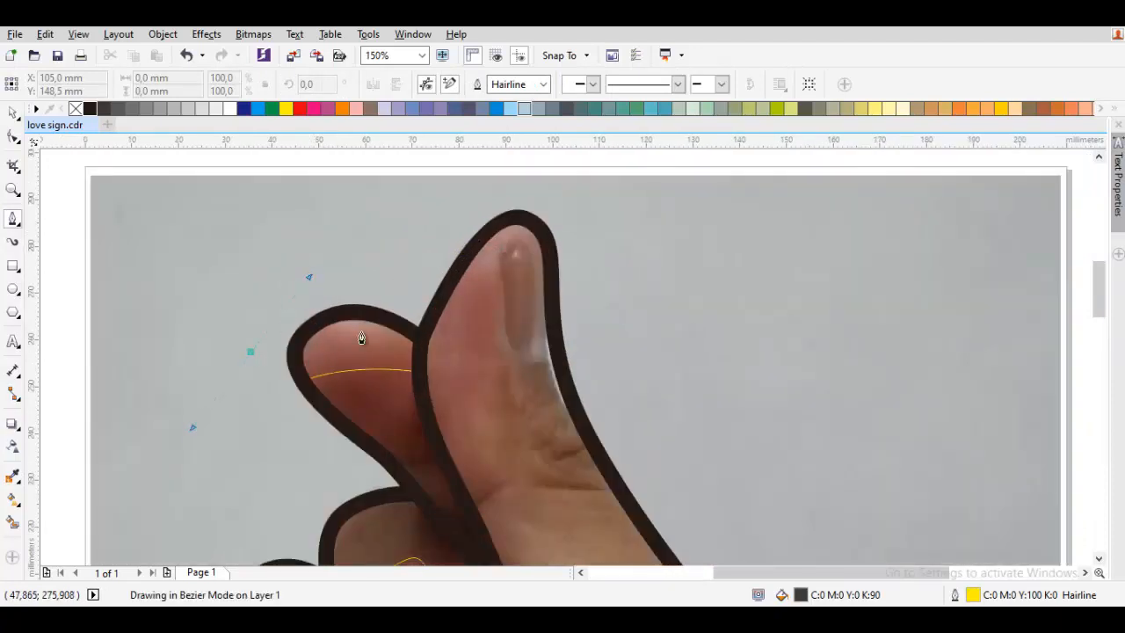
pyautogui.click(412, 358)
pyautogui.moveTo(513, 236); pyautogui.dragTo(543, 222)
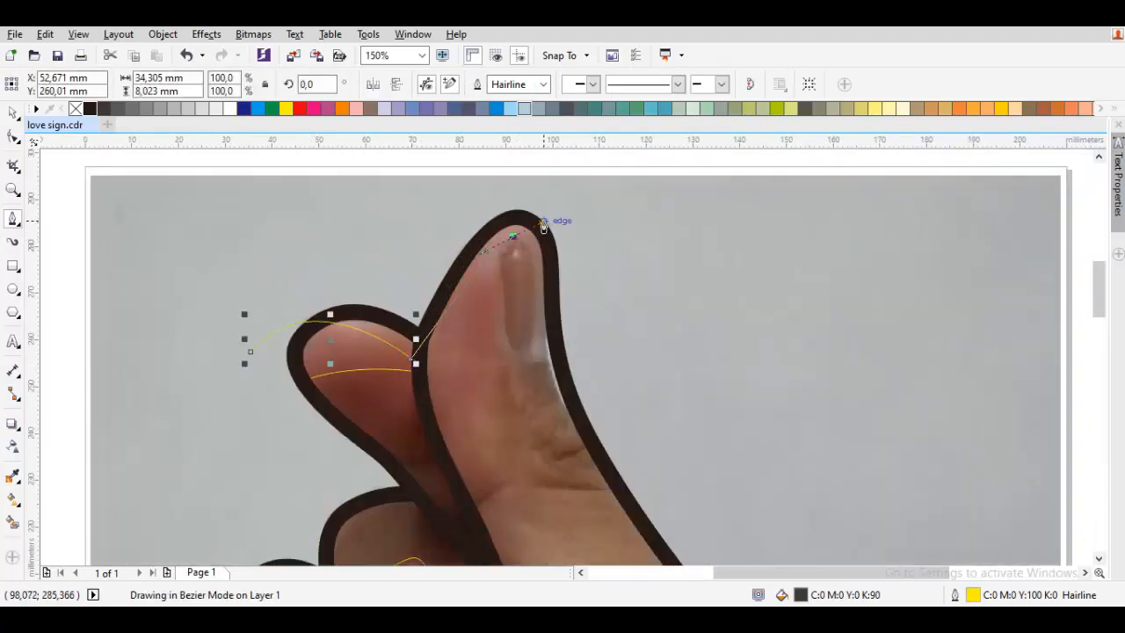
# Continue the highlight curve down the thumb side of the hand, inside the wrist and forearm outline, to below the page.
pyautogui.scroll(-2, 622, 321)
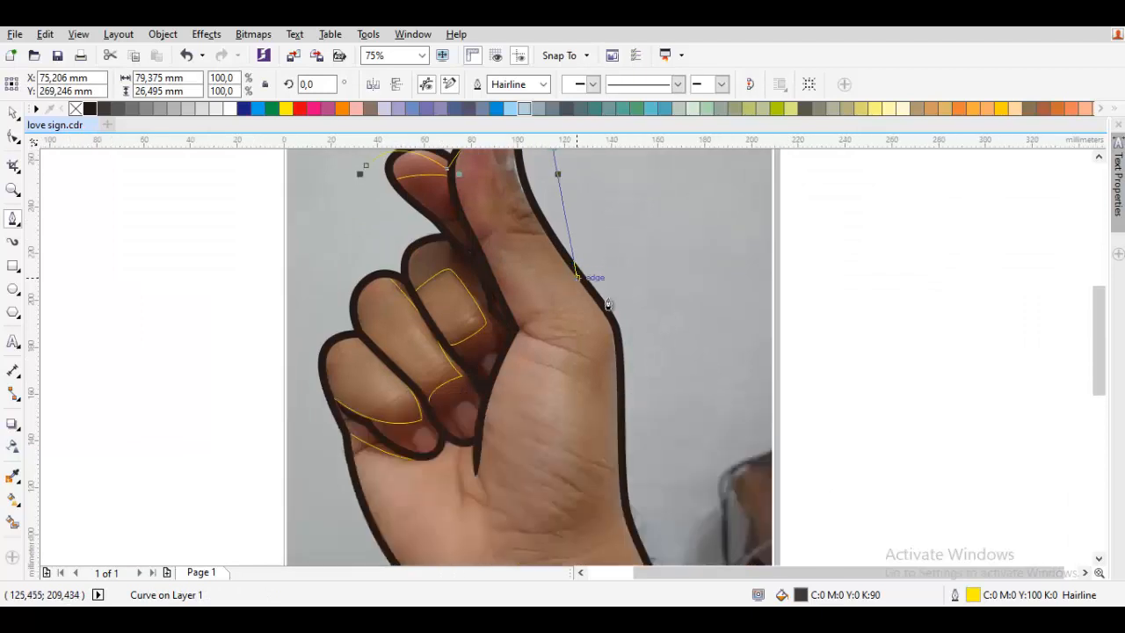
pyautogui.scroll(-3, 598, 473)
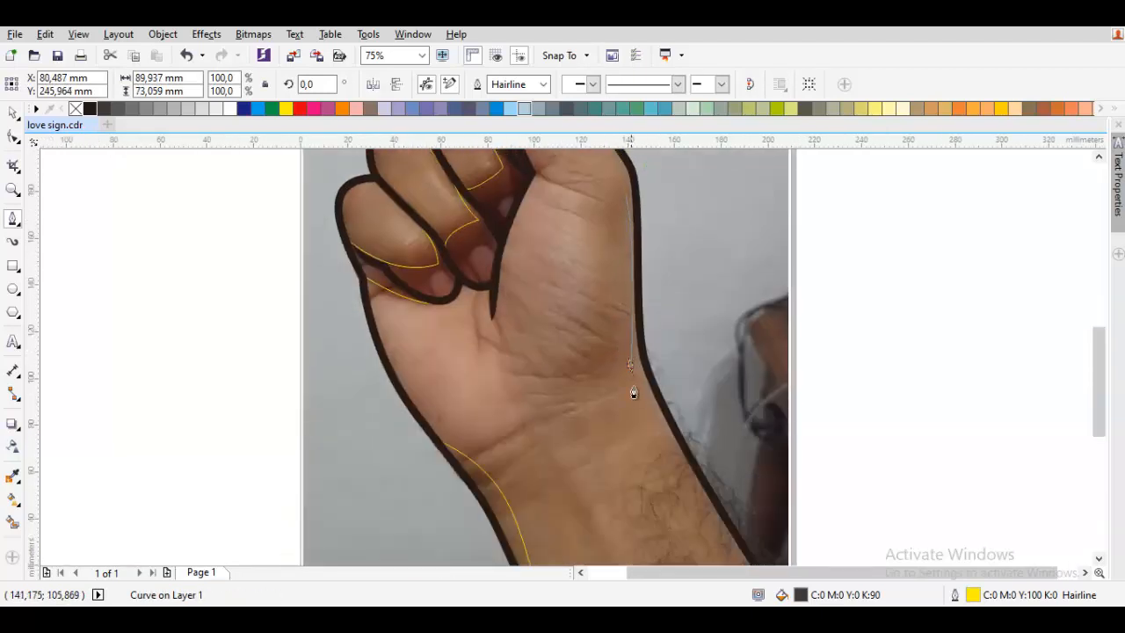
pyautogui.moveTo(631, 365); pyautogui.dragTo(640, 395)
pyautogui.moveTo(719, 515); pyautogui.dragTo(534, 277)
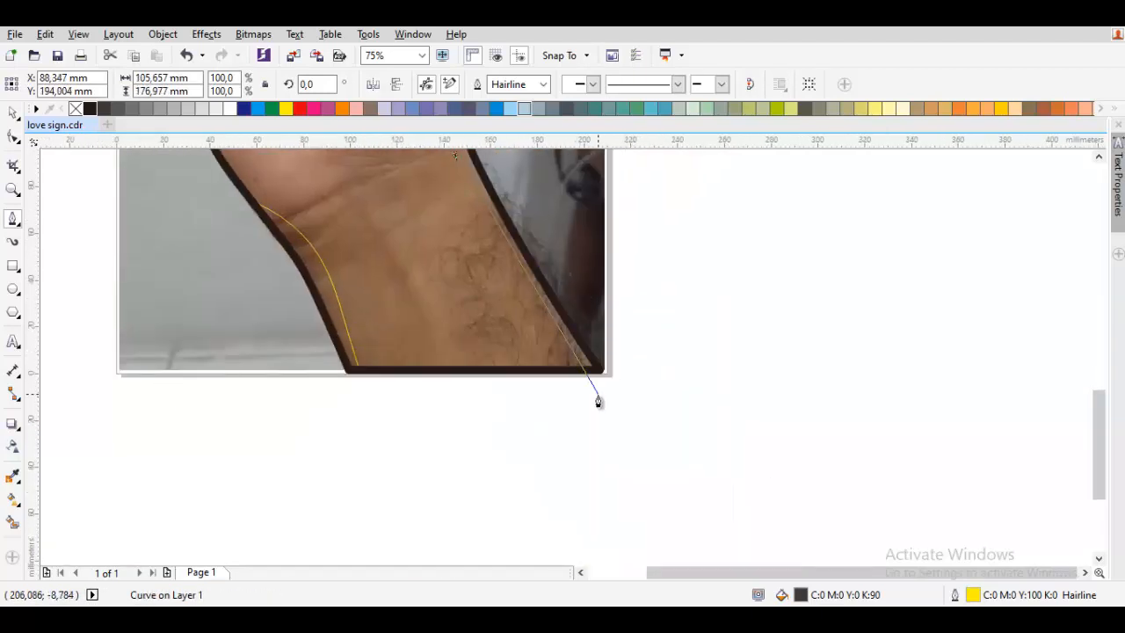
pyautogui.click(598, 396)
# Close the highlight curve around the outside of the photo back to its start, making a shape about 234 × 404 mm.
pyautogui.scroll(-1, 587, 401)
pyautogui.moveTo(628, 412); pyautogui.dragTo(680, 350)
pyautogui.moveTo(606, 178); pyautogui.dragTo(569, 384)
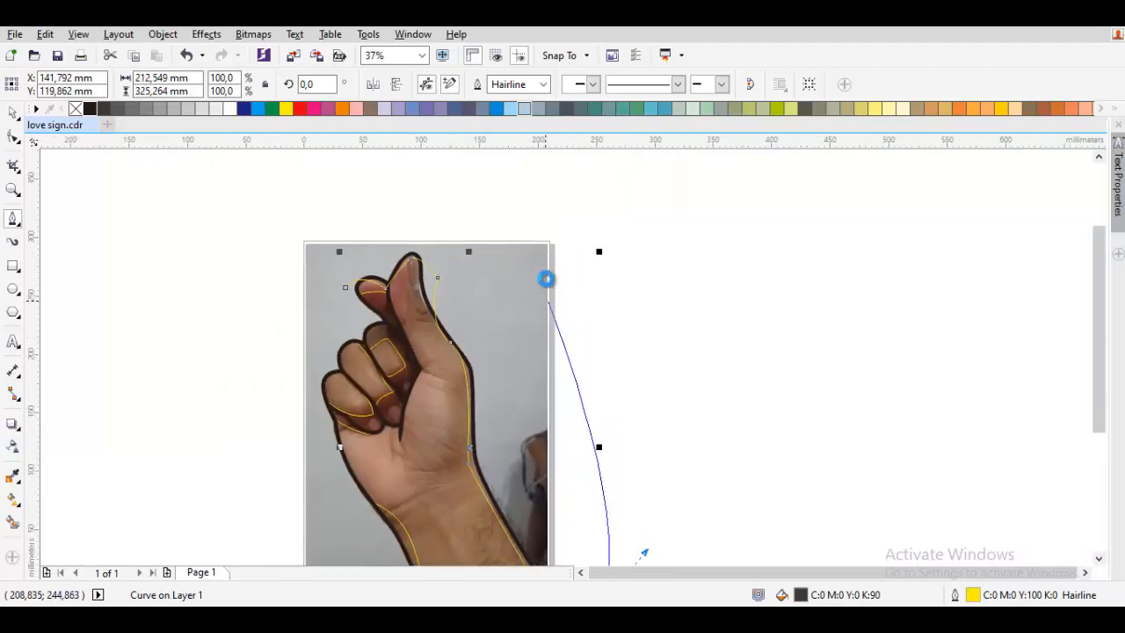
pyautogui.moveTo(395, 176); pyautogui.dragTo(343, 206)
pyautogui.click(345, 287)
pyautogui.scroll(2, 363, 392)
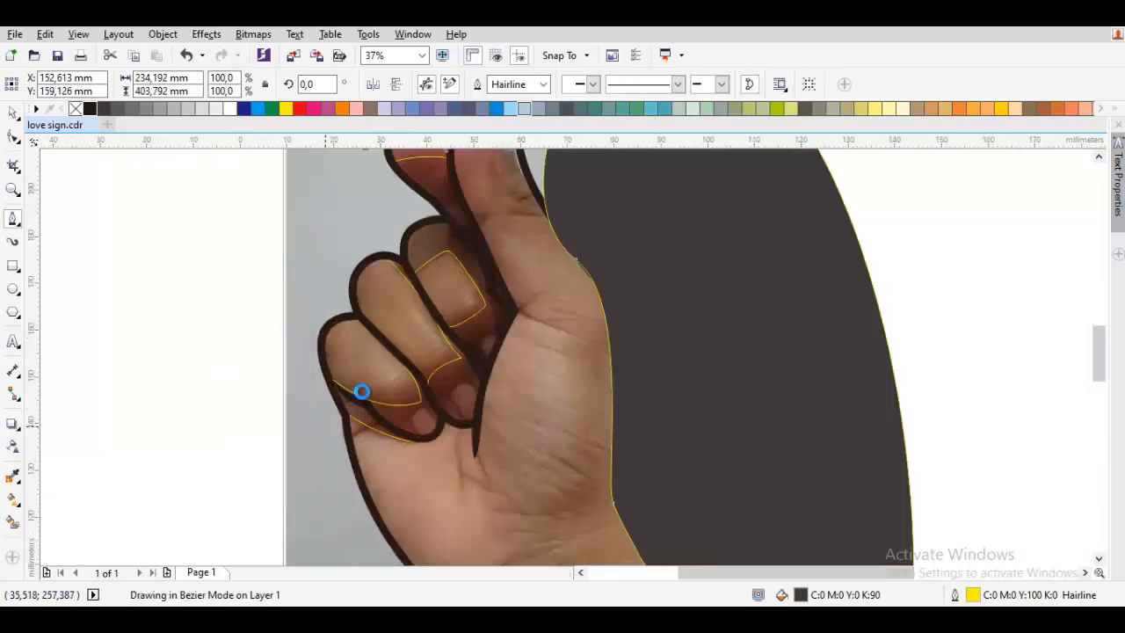
pyautogui.scroll(3, 362, 392)
pyautogui.press('Escape')
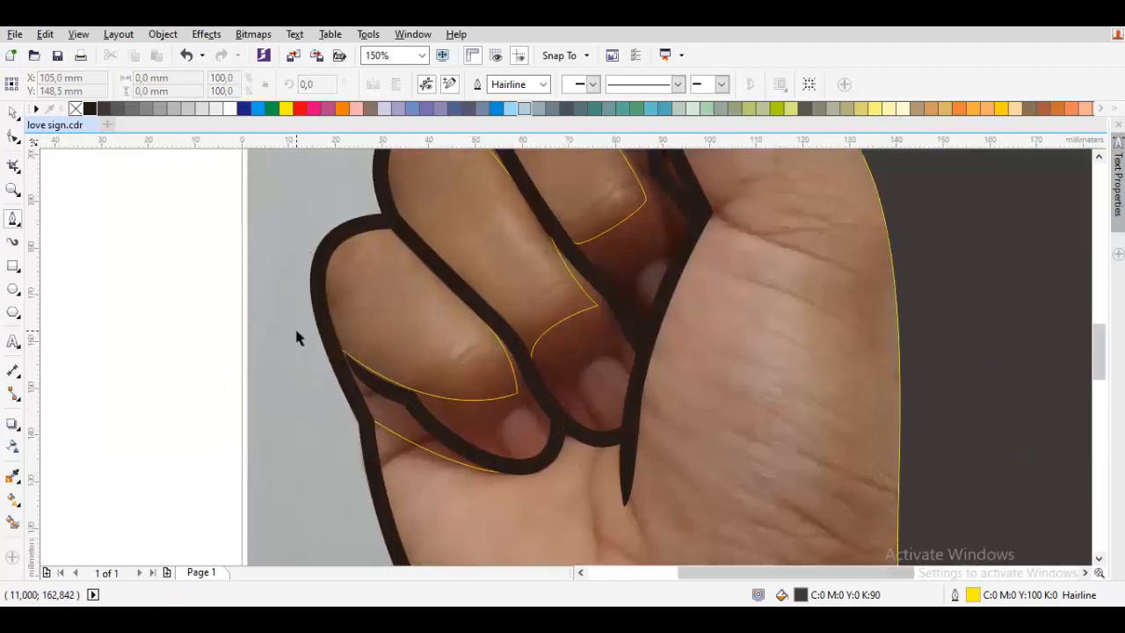
# Draw a closed highlight shape about 40 × 57 mm over the outer tips of the little and ring fingers.
pyautogui.moveTo(266, 256); pyautogui.dragTo(271, 238)
pyautogui.scroll(1, 393, 246)
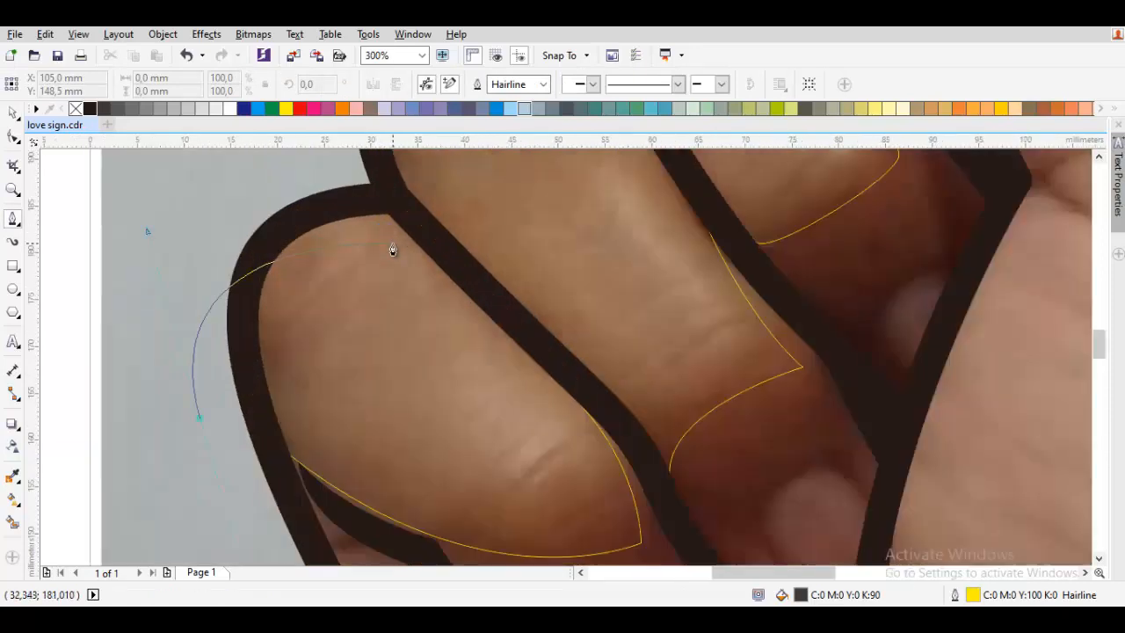
pyautogui.click(394, 242)
pyautogui.click(527, 348)
pyautogui.moveTo(432, 193); pyautogui.dragTo(437, 353)
pyautogui.scroll(-1, 438, 353)
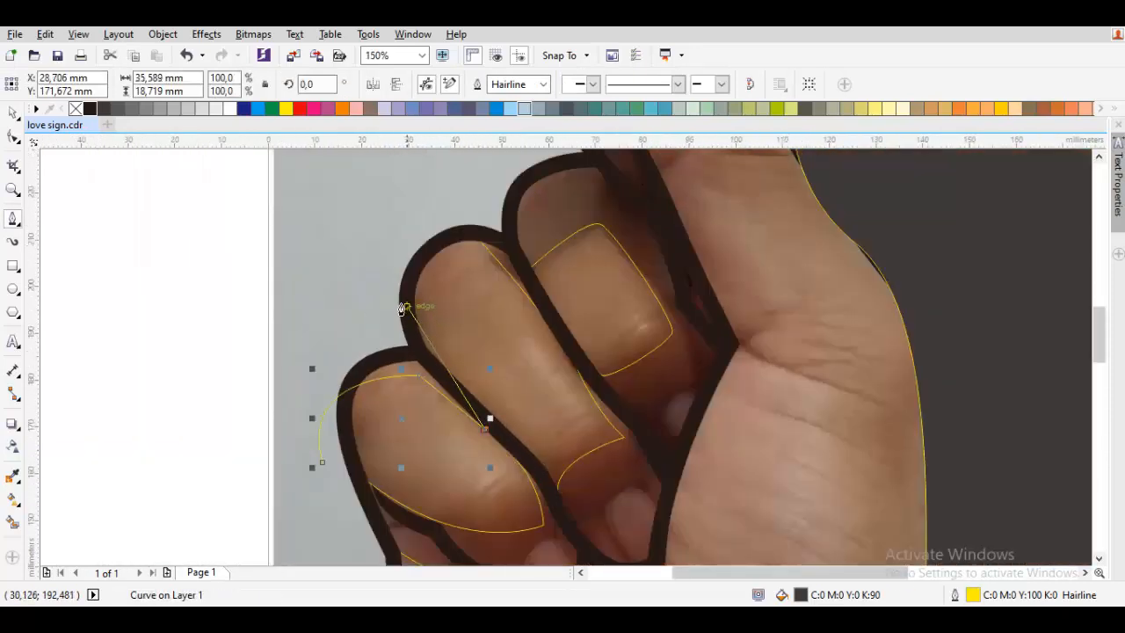
pyautogui.moveTo(436, 195); pyautogui.dragTo(330, 380)
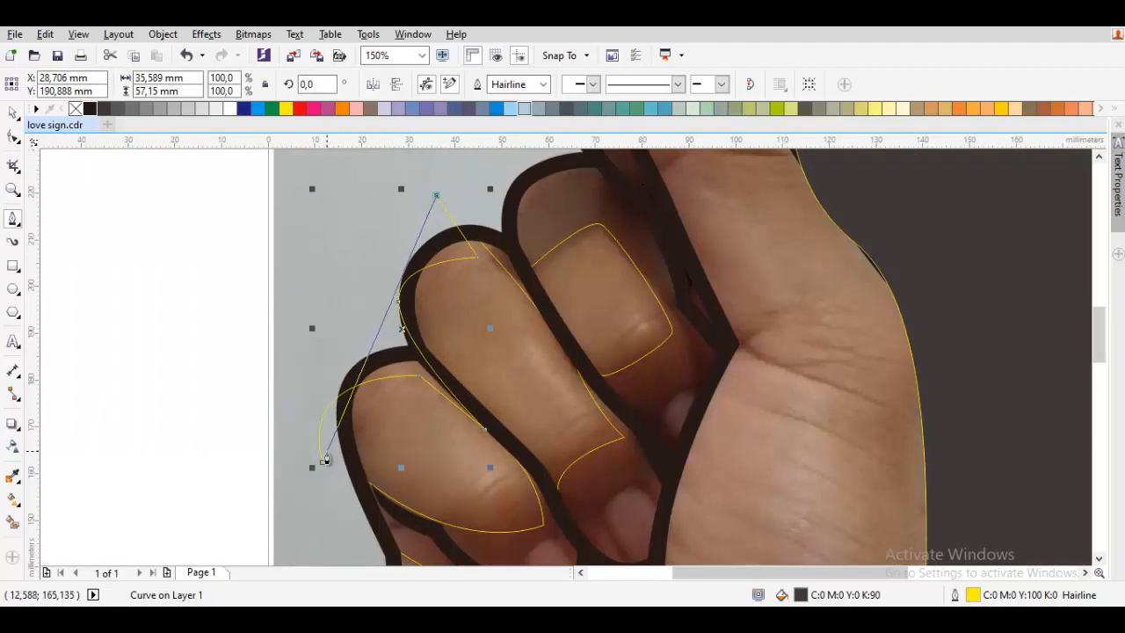
pyautogui.moveTo(322, 462); pyautogui.dragTo(236, 310)
# Combine the two highlight shapes into one curve and intersect it with the hand silhouette.
pyautogui.scroll(-1, 290, 321)
pyautogui.moveTo(655, 322); pyautogui.dragTo(618, 388)
pyautogui.keyDown('shift'); pyautogui.click(618, 393); pyautogui.keyUp('shift')
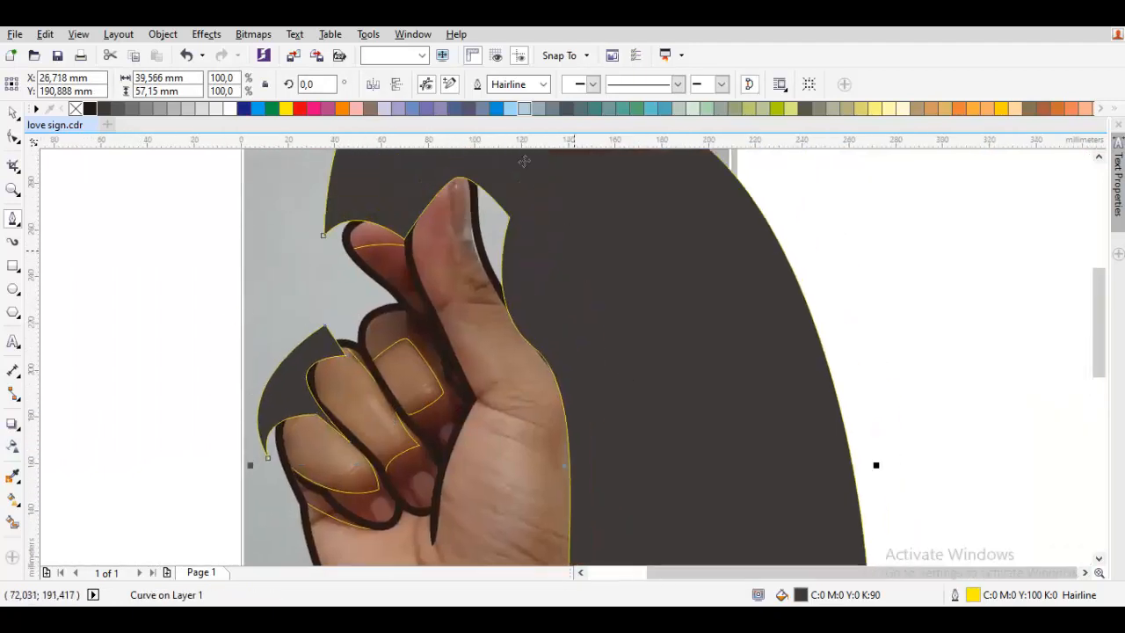
pyautogui.hotkey('ctrl', 'l')
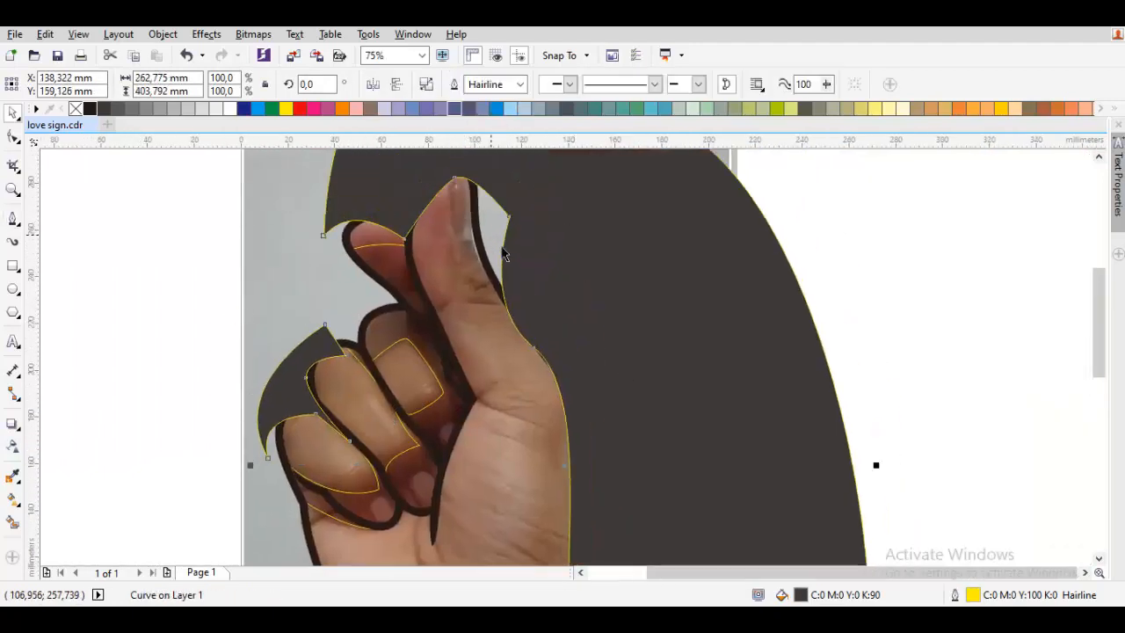
pyautogui.hotkey('ctrl', 'z')
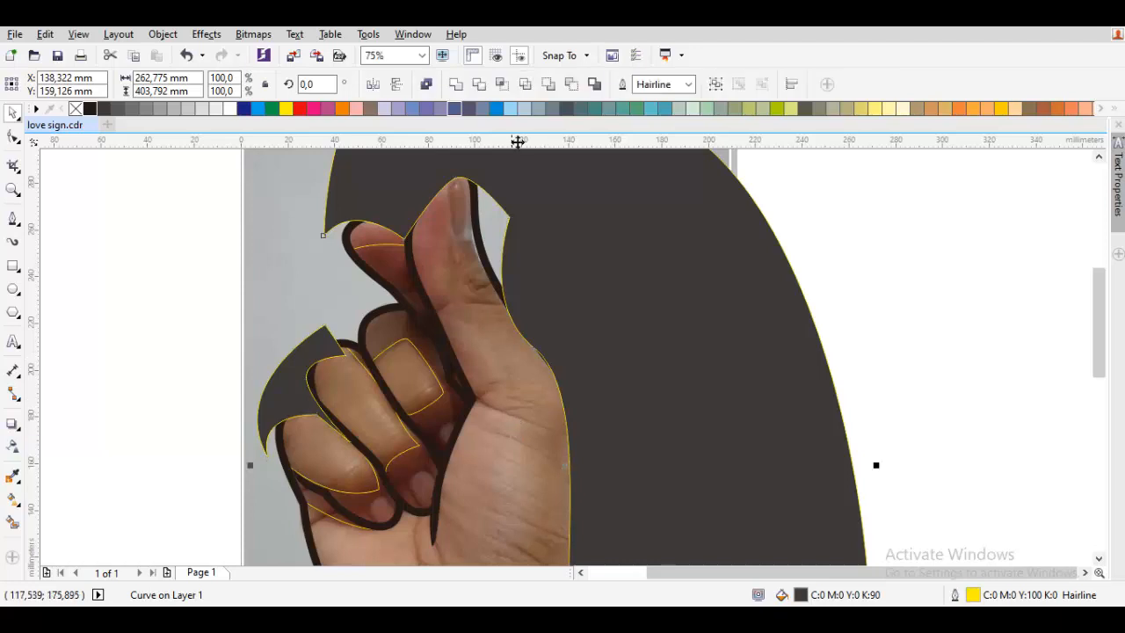
# Delete the original dark highlight shape that extends beyond the hand.
pyautogui.rightClick(705, 249)
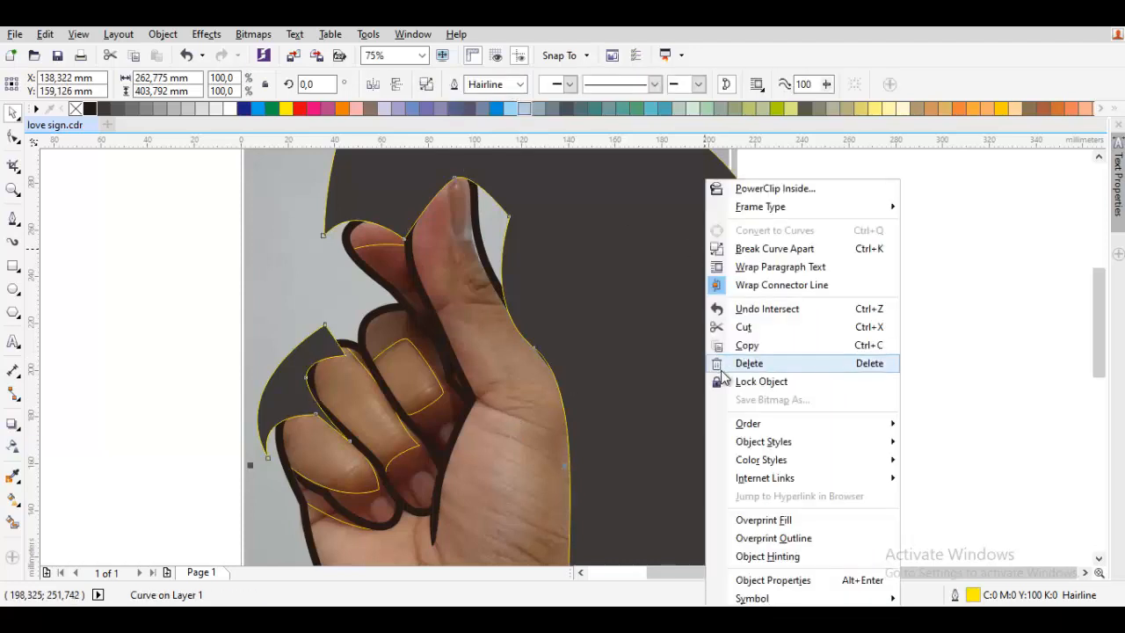
pyautogui.click(737, 361)
pyautogui.moveTo(453, 380); pyautogui.dragTo(597, 364)
# Sample the middle finger's skin colour, adjust it to a brown of about CMYK 29, 55, 64, 0, and fill the shadow shapes.
pyautogui.press('i')
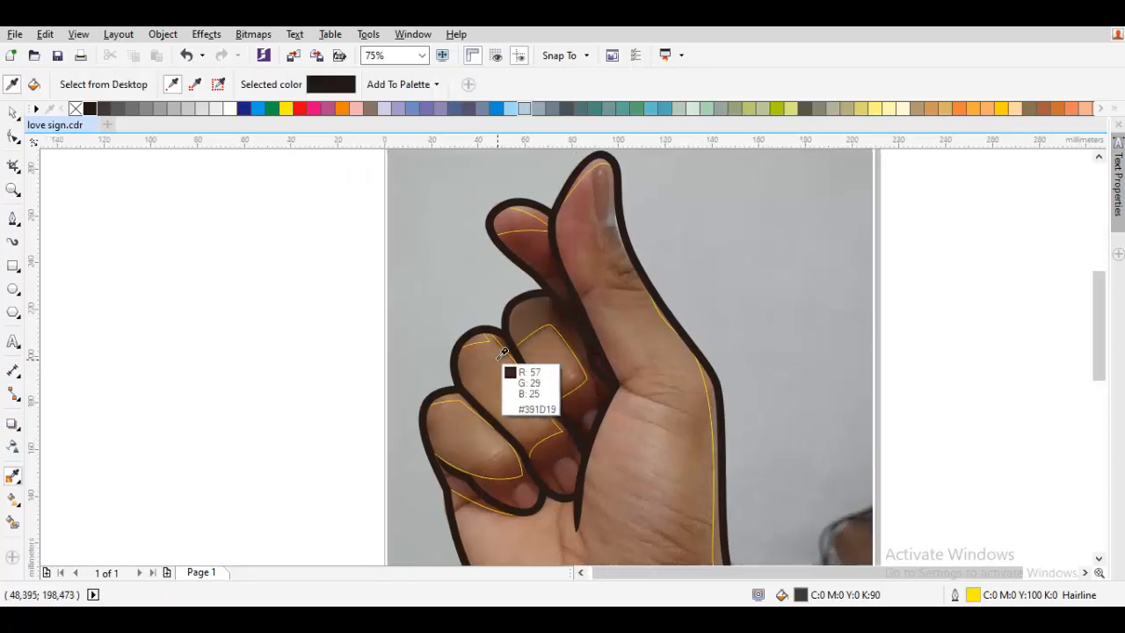
pyautogui.click(551, 361)
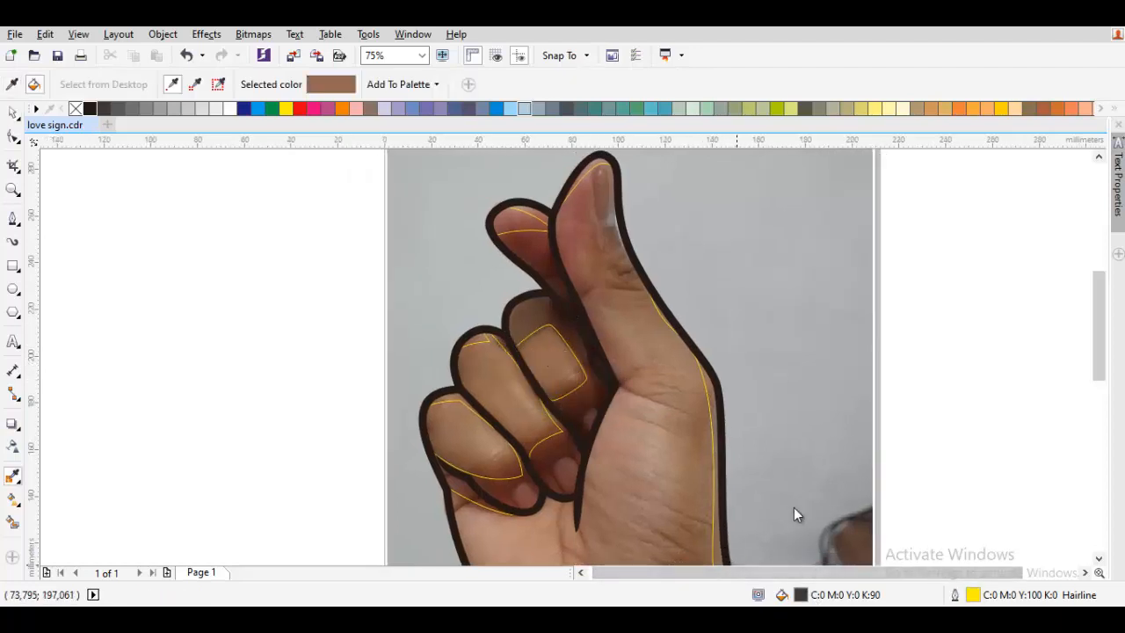
pyautogui.click(669, 247)
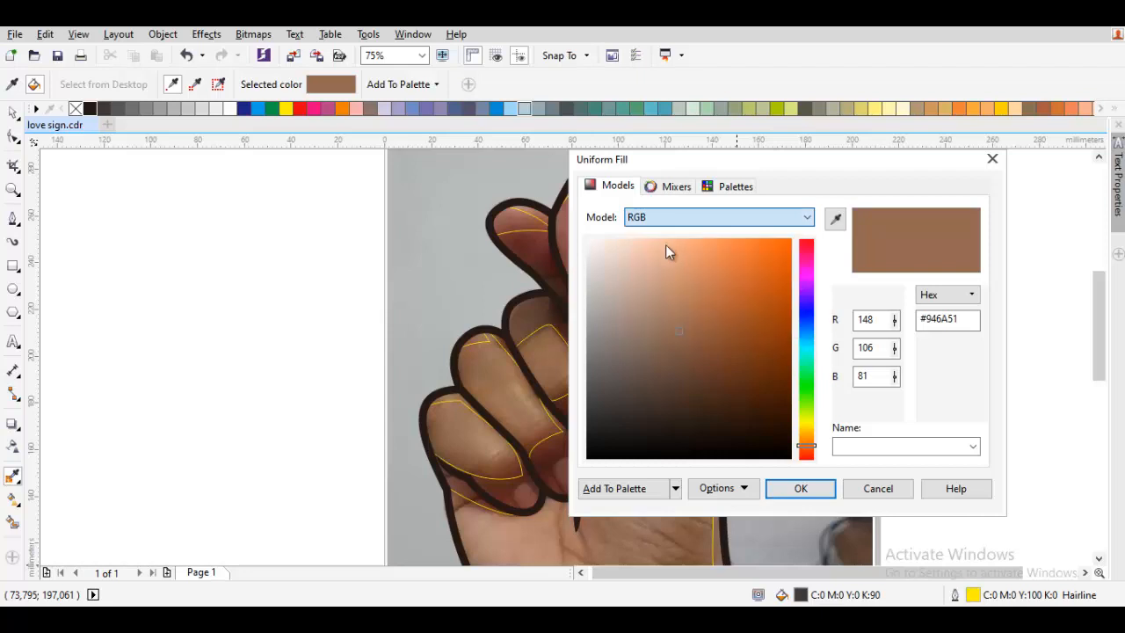
pyautogui.click(679, 308)
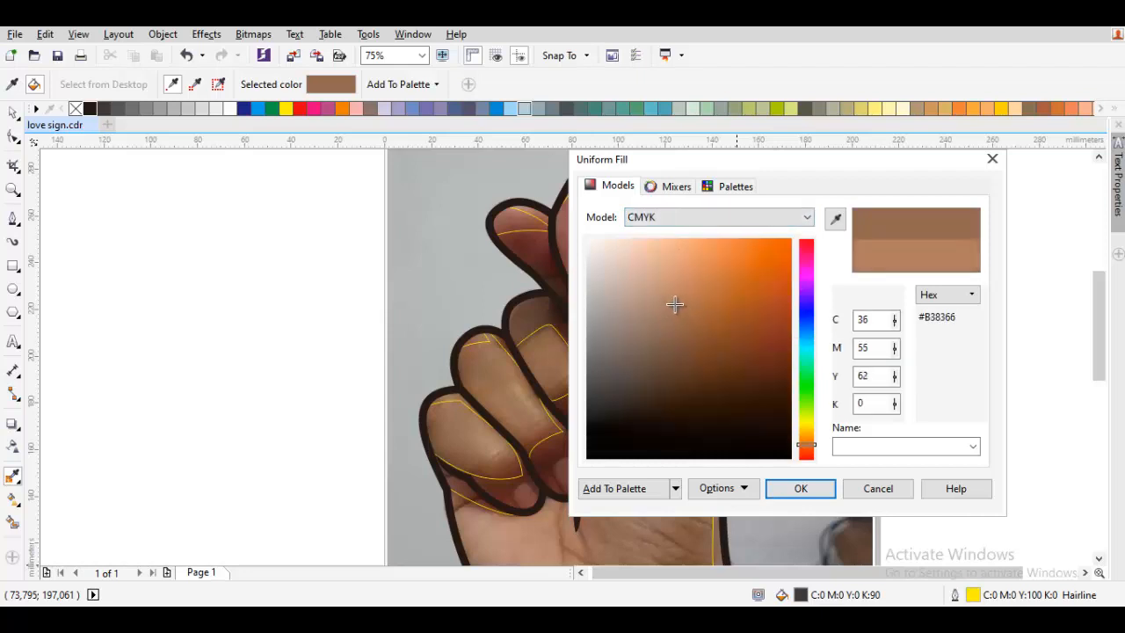
pyautogui.moveTo(675, 304); pyautogui.dragTo(678, 294)
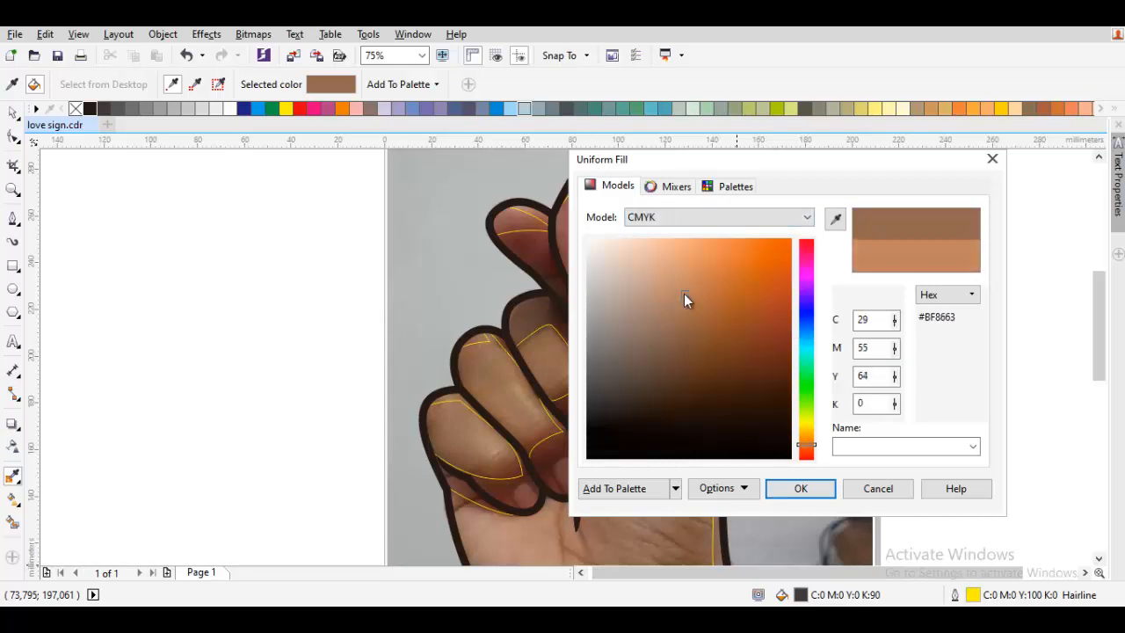
pyautogui.press('Return')
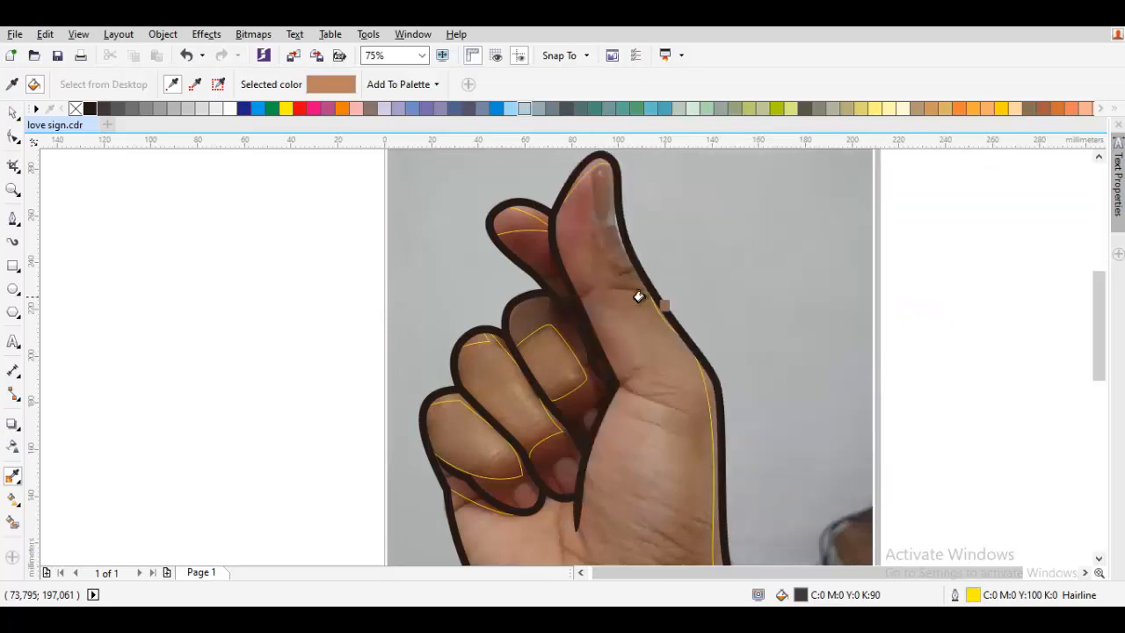
pyautogui.click(534, 305)
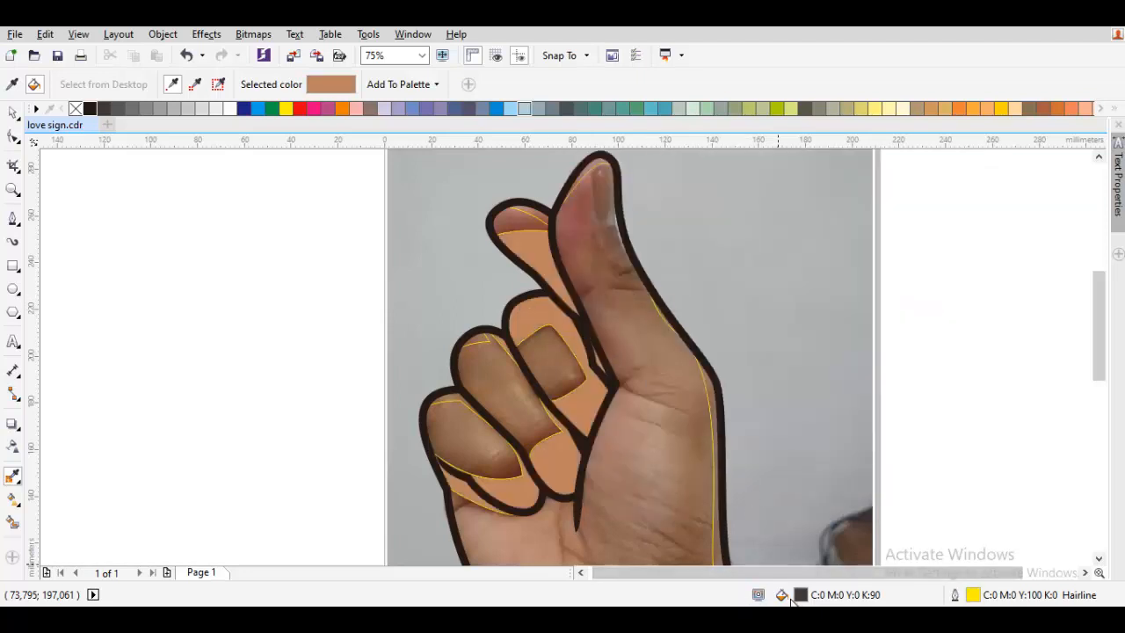
# Fill the hand silhouette with a light skin tone and fine-tune it to CMYK 5, 37, 42, 0.
pyautogui.hotkey('shift', 'F11')
pyautogui.moveTo(680, 260); pyautogui.dragTo(670, 255)
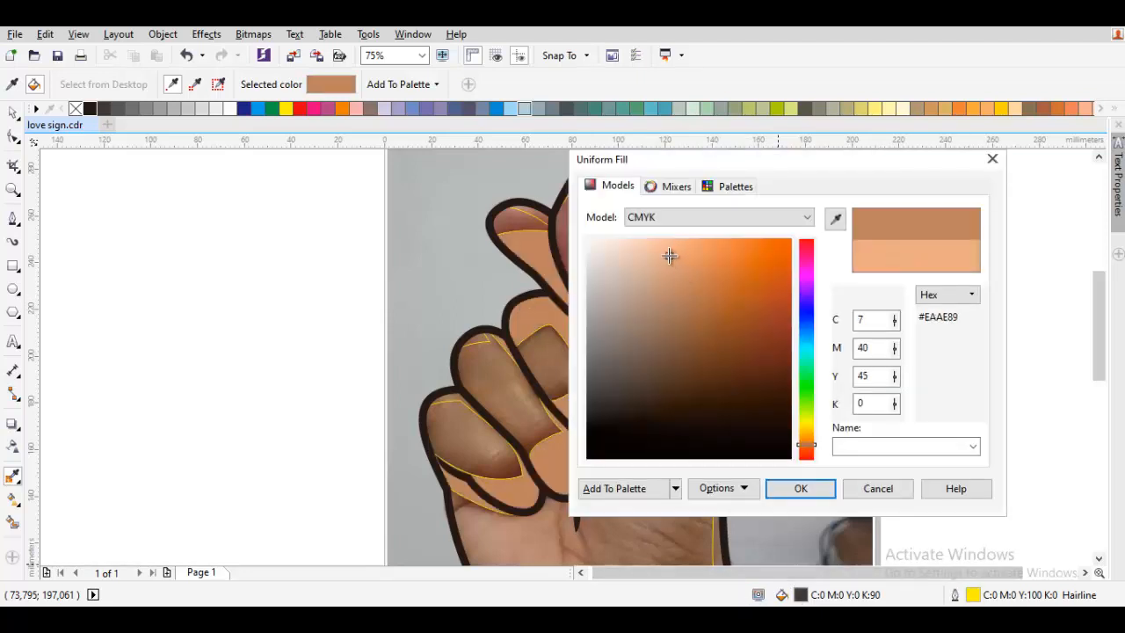
pyautogui.press('Return')
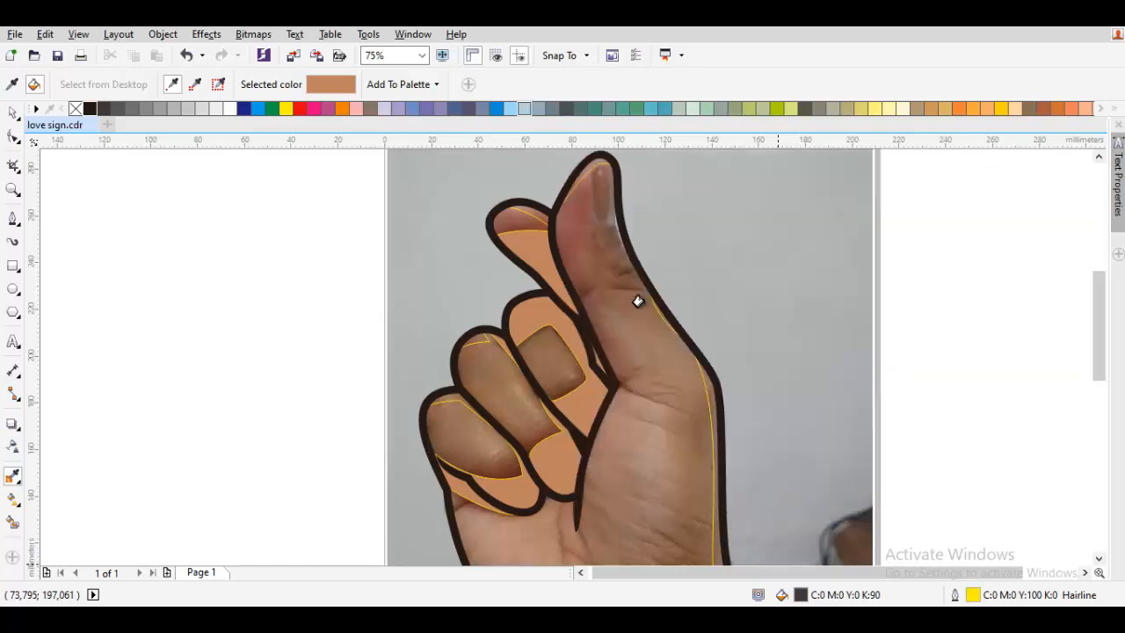
pyautogui.click(650, 334)
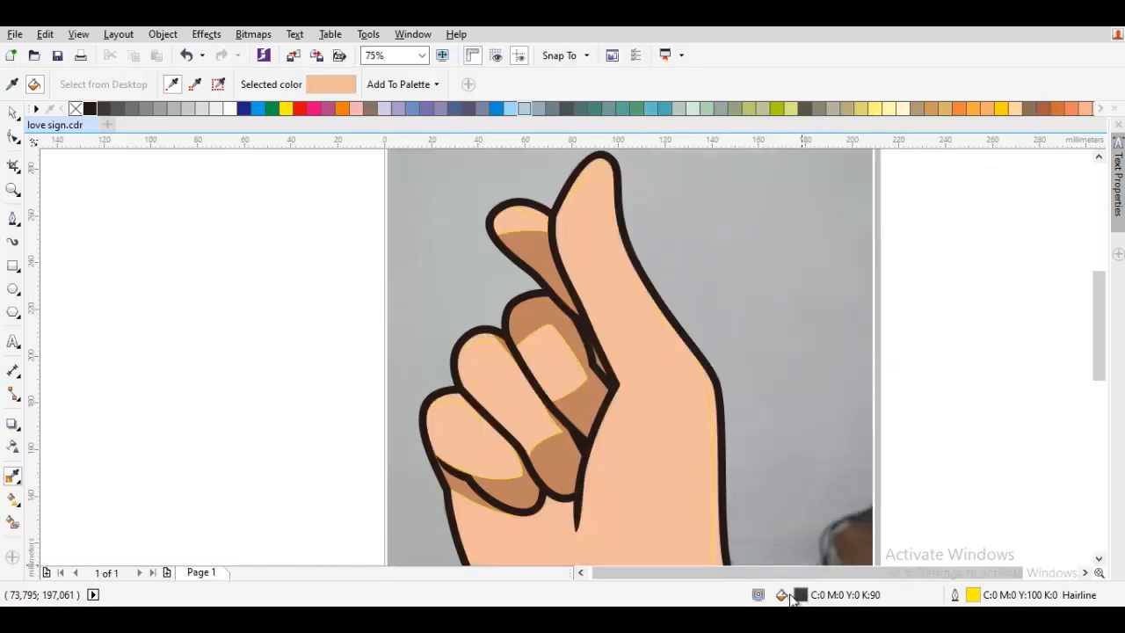
pyautogui.hotkey('shift', 'F11')
pyautogui.moveTo(661, 259); pyautogui.dragTo(668, 257)
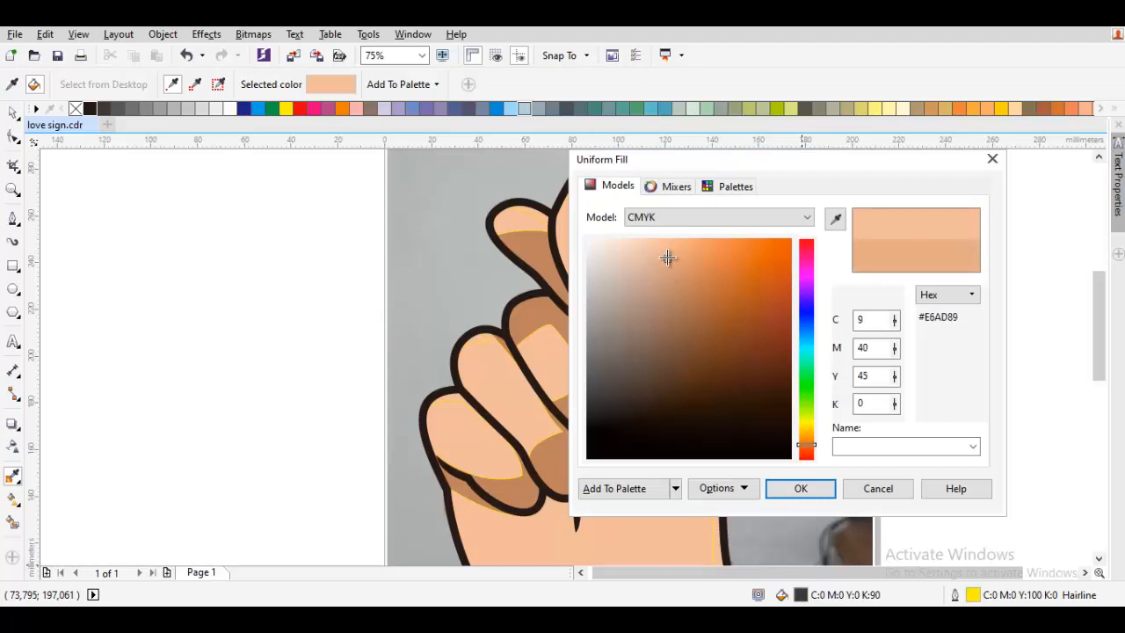
pyautogui.press('Return')
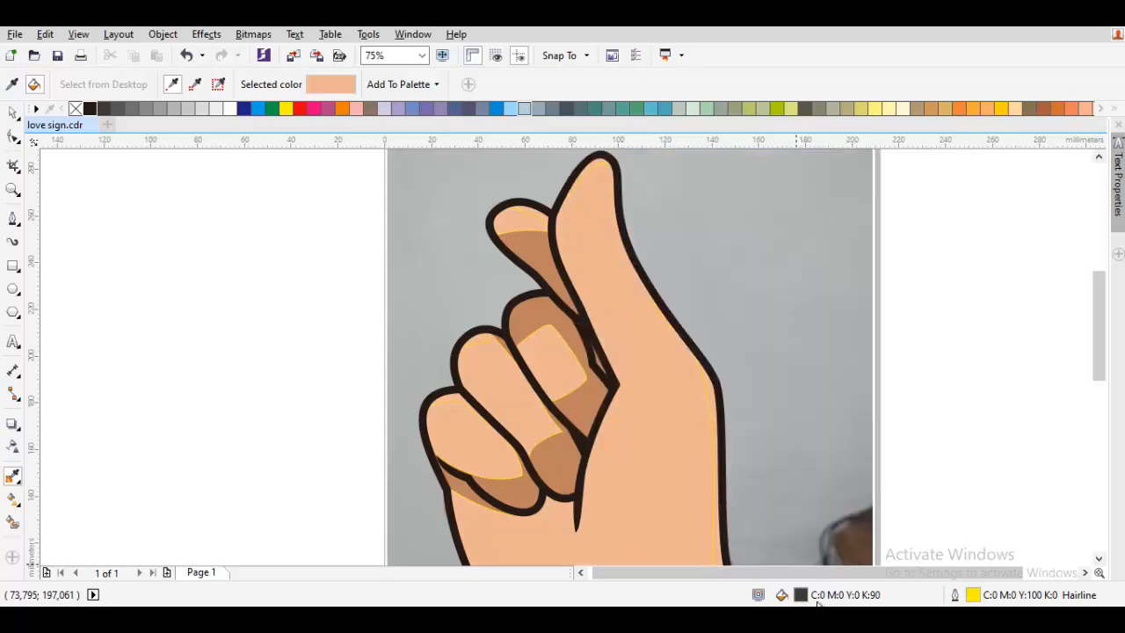
# Lighten the colour to a pale peach of about CMYK 0, 17, 19, 0 and fill the highlight shapes.
pyautogui.hotkey('shift', 'F11')
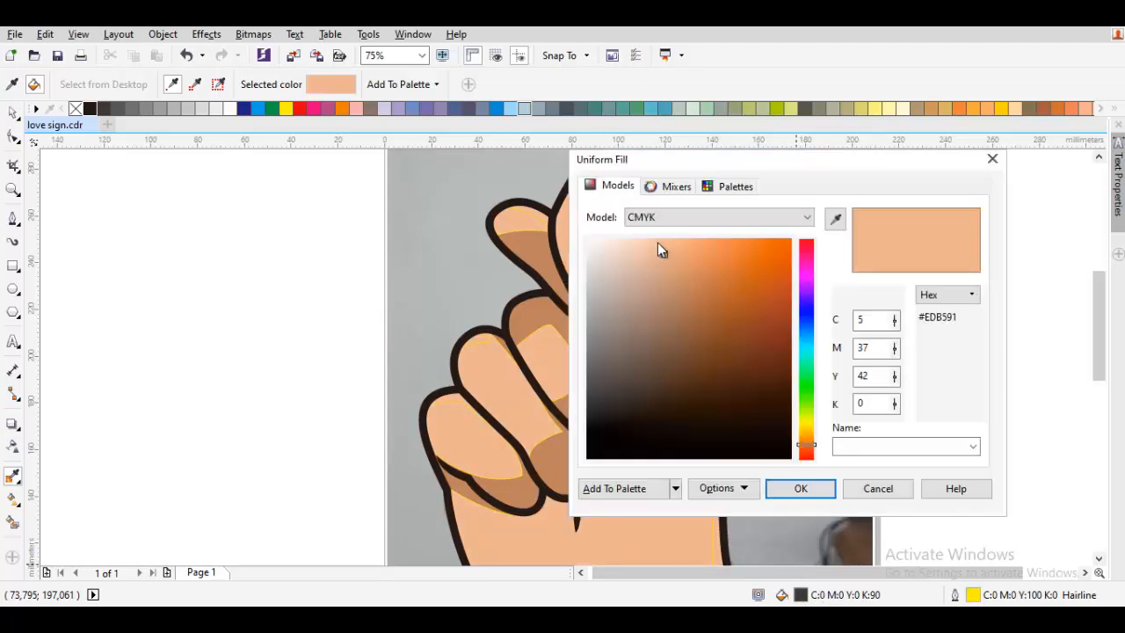
pyautogui.moveTo(643, 246); pyautogui.dragTo(629, 240)
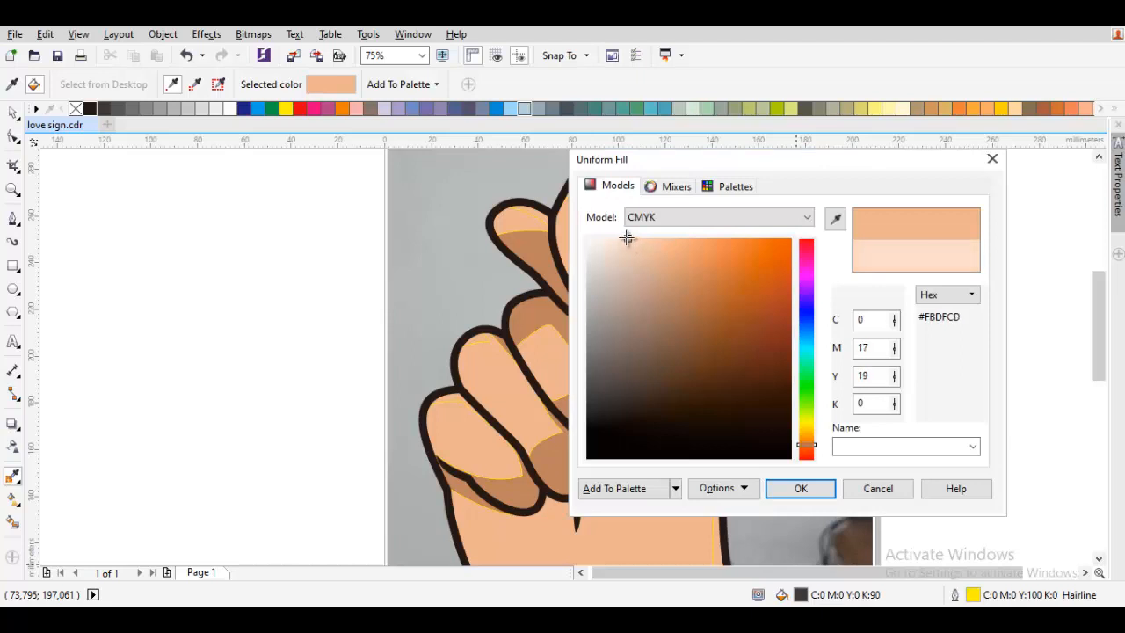
pyautogui.press('Return')
pyautogui.scroll(4, 547, 201)
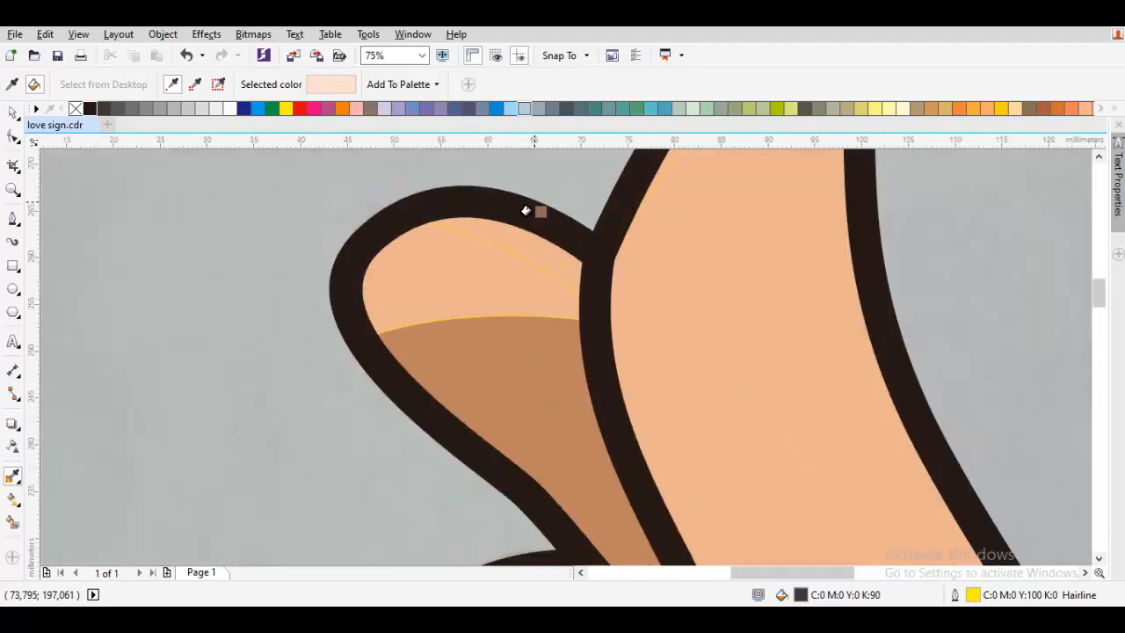
pyautogui.scroll(-6, 527, 255)
pyautogui.click(13, 113)
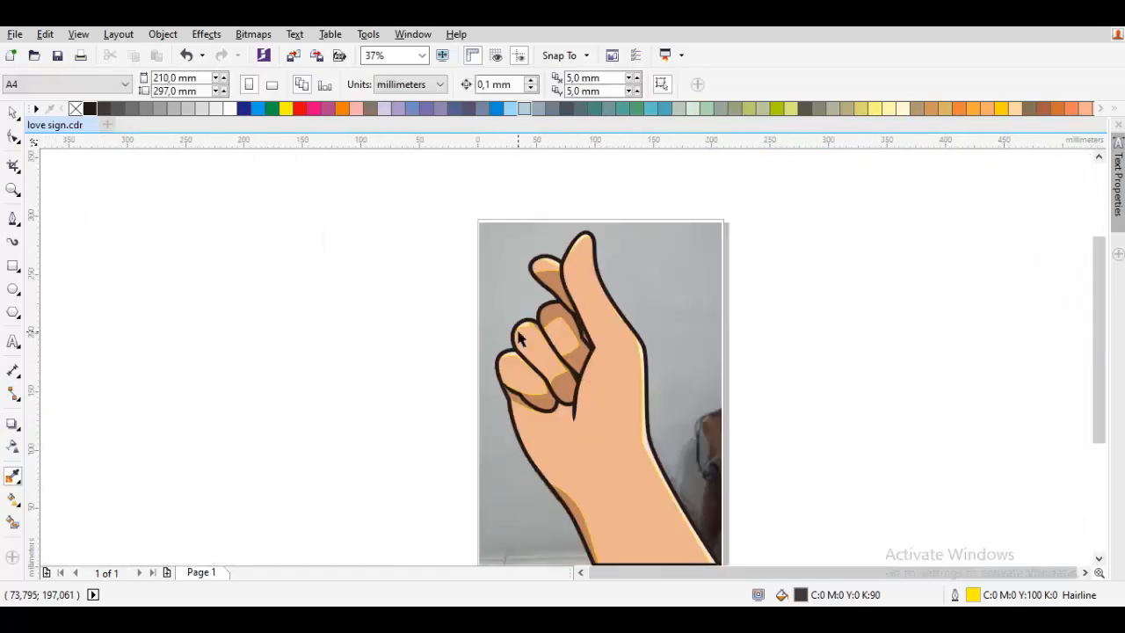
# Select every object in the drawing and remove their outlines.
pyautogui.hotkey('ctrl', 'a')
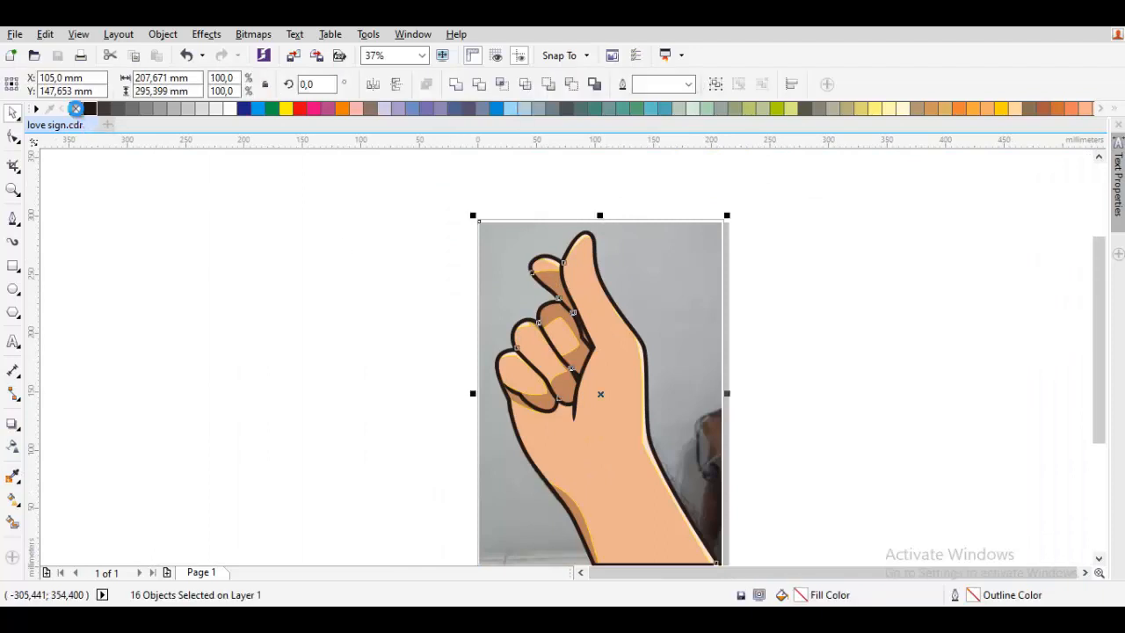
pyautogui.scroll(4, 564, 395)
pyautogui.scroll(4, 563, 395)
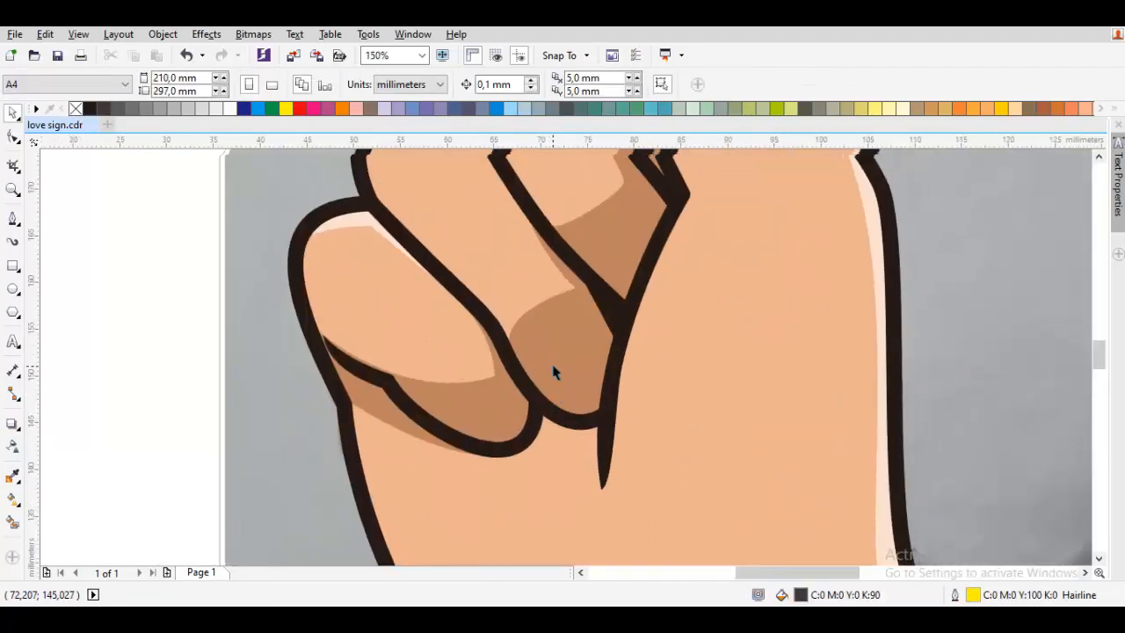
# Draw a closed curve about 16 by 15 mm over the ring fingertip's shadow and subtract it from the shadow shape.
pyautogui.press('F5')
pyautogui.moveTo(484, 384); pyautogui.dragTo(653, 339)
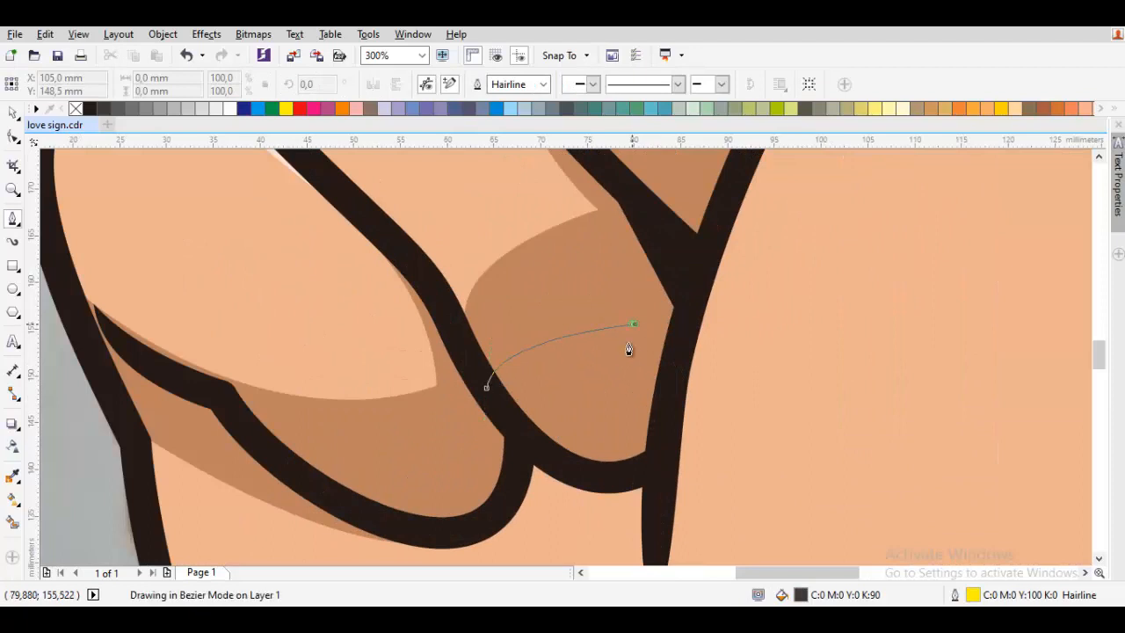
pyautogui.click(598, 465)
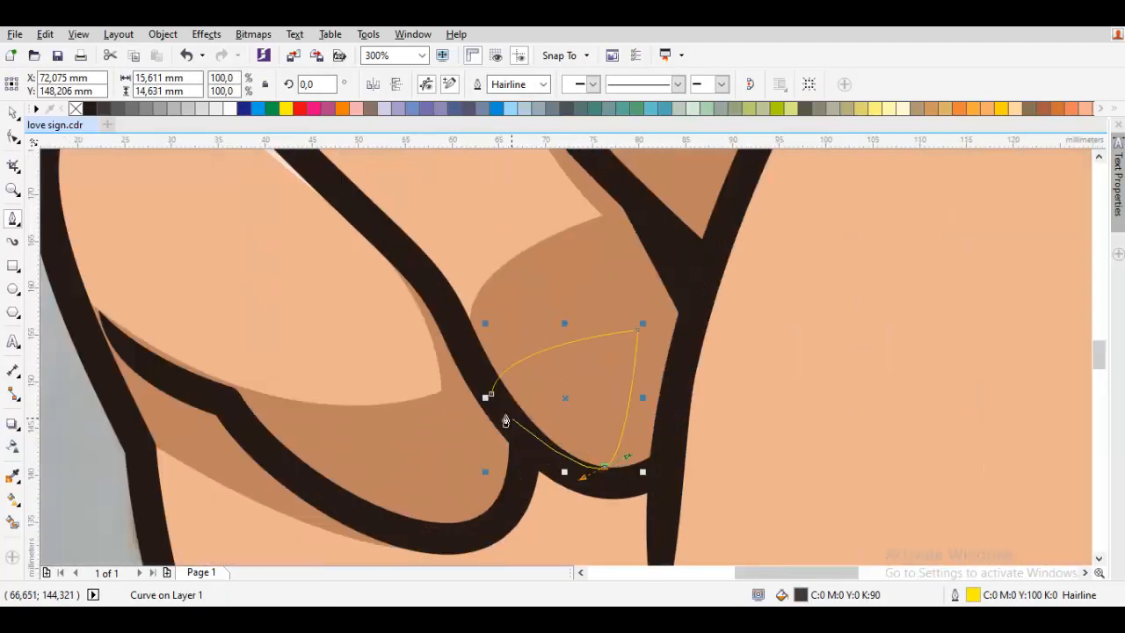
pyautogui.click(493, 395)
pyautogui.press('space')
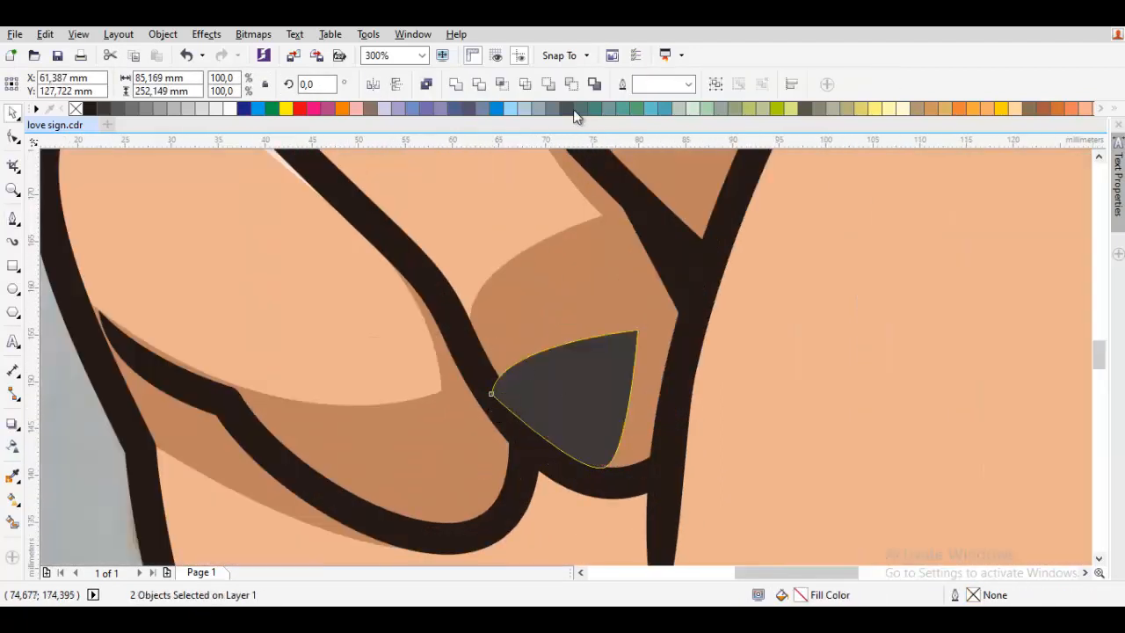
pyautogui.click(572, 85)
pyautogui.press('Escape')
pyautogui.scroll(-3, 582, 310)
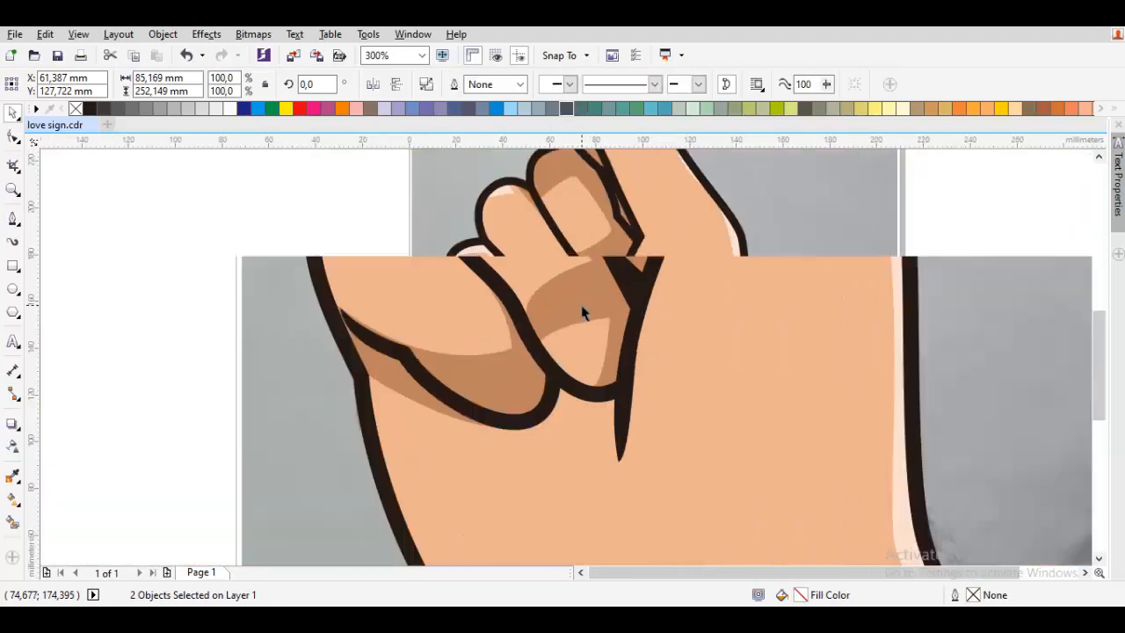
# Draw a curved sliver about 24 mm wide along the lower edge of the little fingertip's shadow and cut it out of the shadow shape.
pyautogui.click(727, 337)
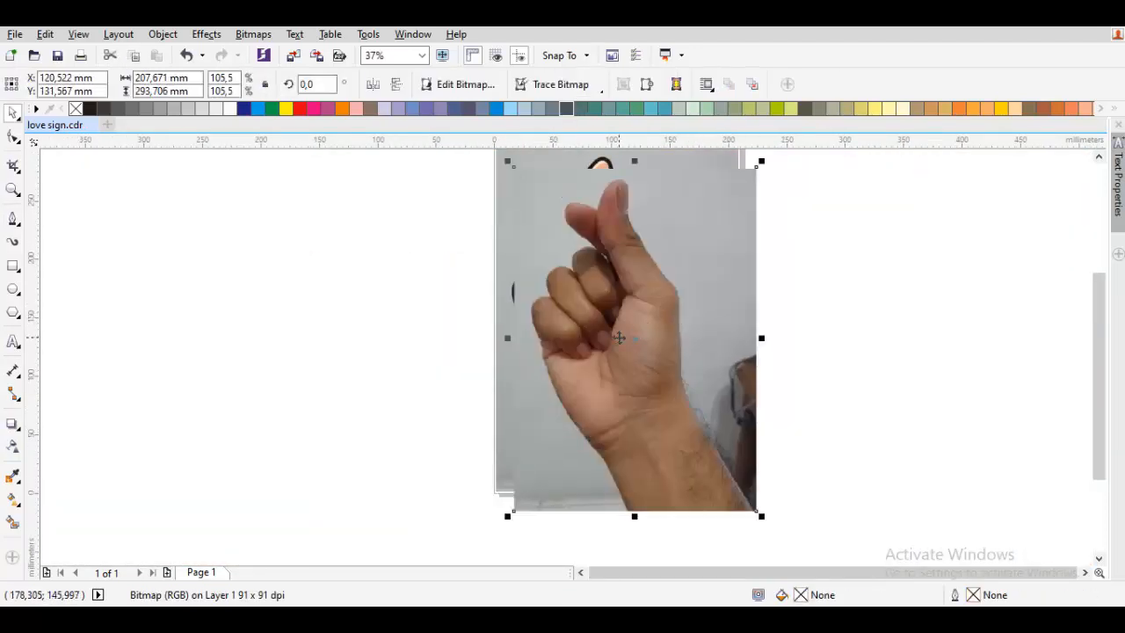
pyautogui.scroll(3, 578, 348)
pyautogui.press('space')
pyautogui.scroll(5, 567, 352)
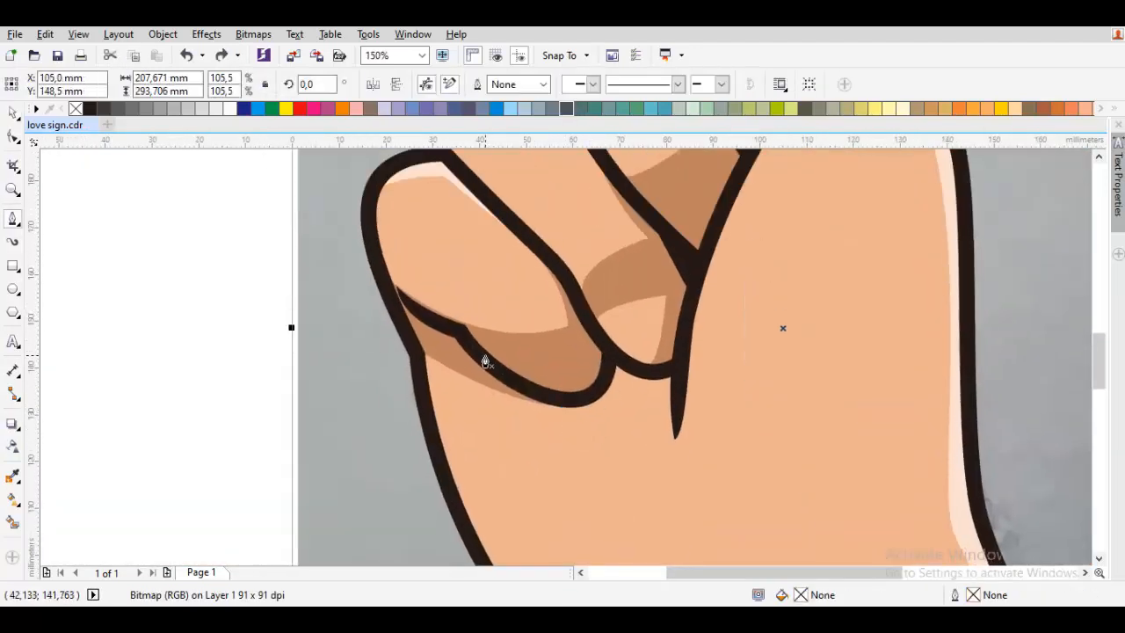
pyautogui.moveTo(467, 339); pyautogui.dragTo(517, 384)
pyautogui.click(676, 379)
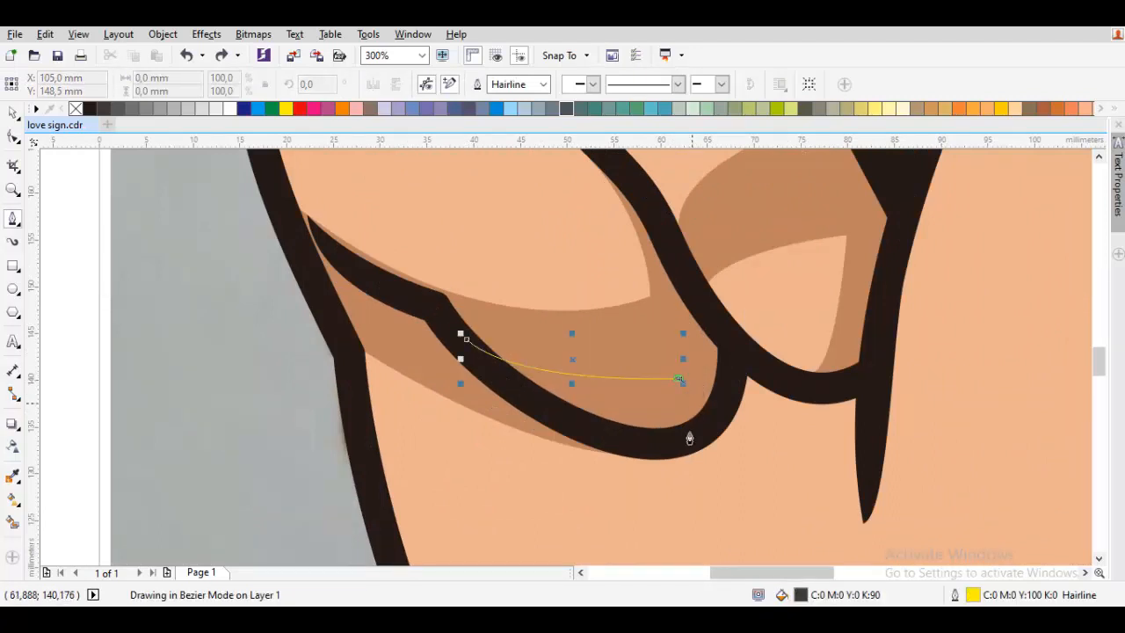
pyautogui.moveTo(682, 436); pyautogui.dragTo(656, 459)
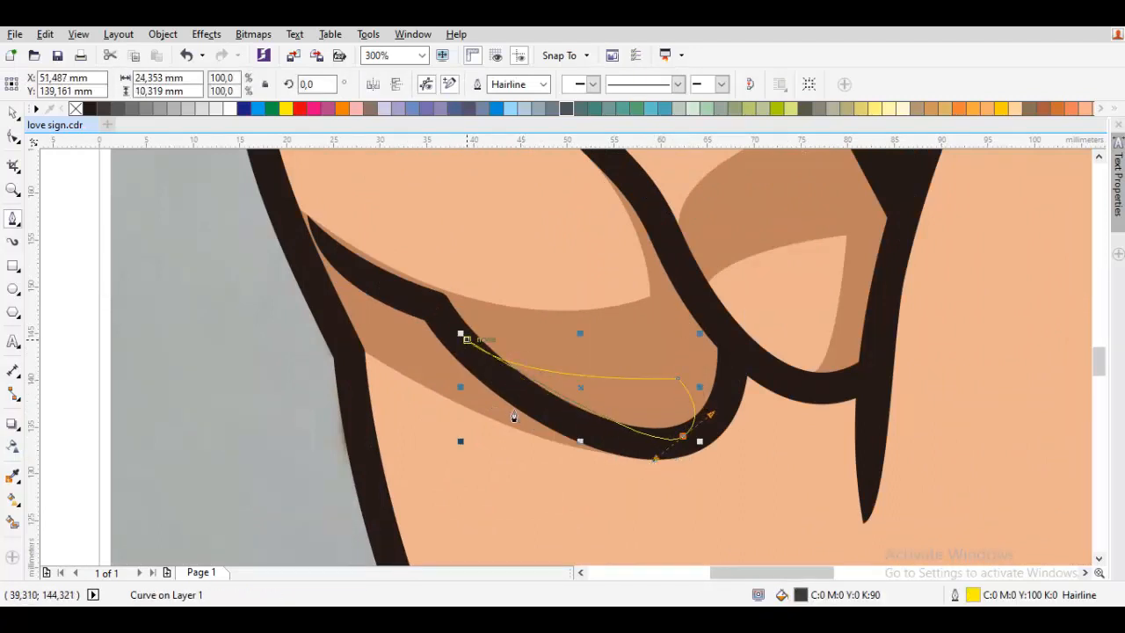
pyautogui.moveTo(467, 339); pyautogui.dragTo(578, 440)
pyautogui.press('space')
pyautogui.keyDown('shift'); pyautogui.click(638, 340); pyautogui.keyUp('shift')
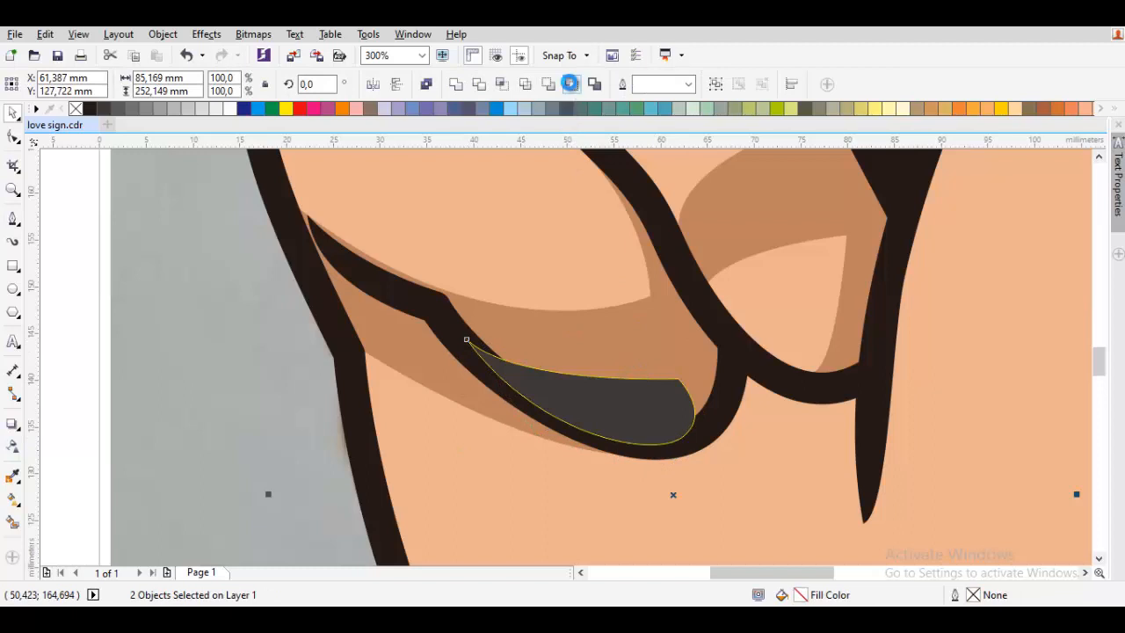
pyautogui.click(571, 84)
pyautogui.scroll(-3, 653, 299)
pyautogui.press('Escape')
pyautogui.moveTo(604, 265); pyautogui.dragTo(598, 302)
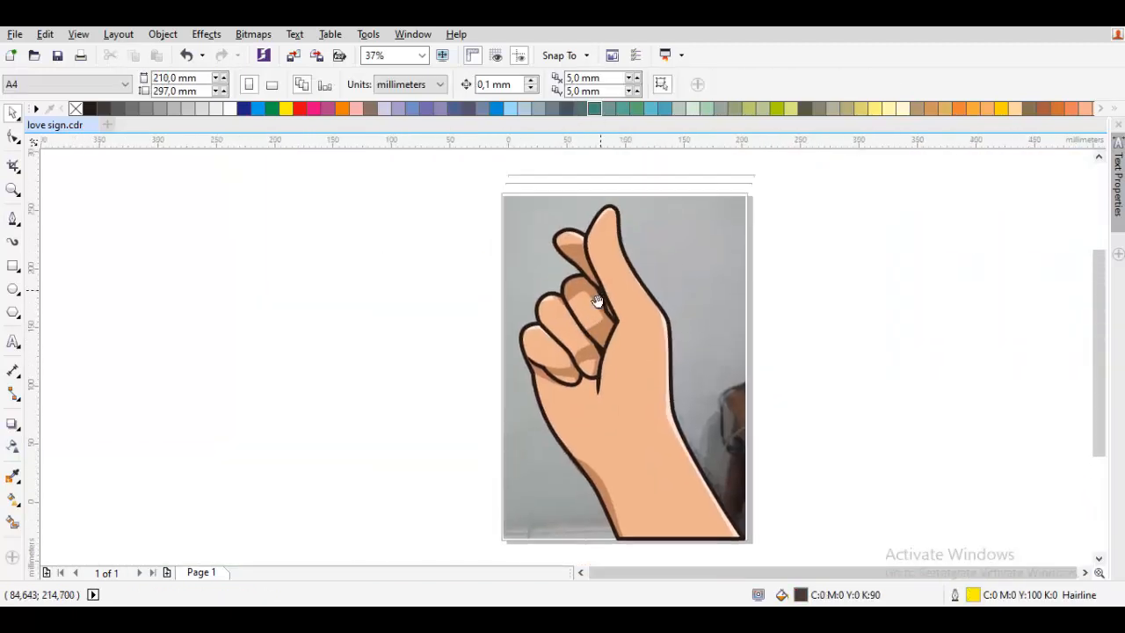
pyautogui.moveTo(711, 290); pyautogui.dragTo(722, 296)
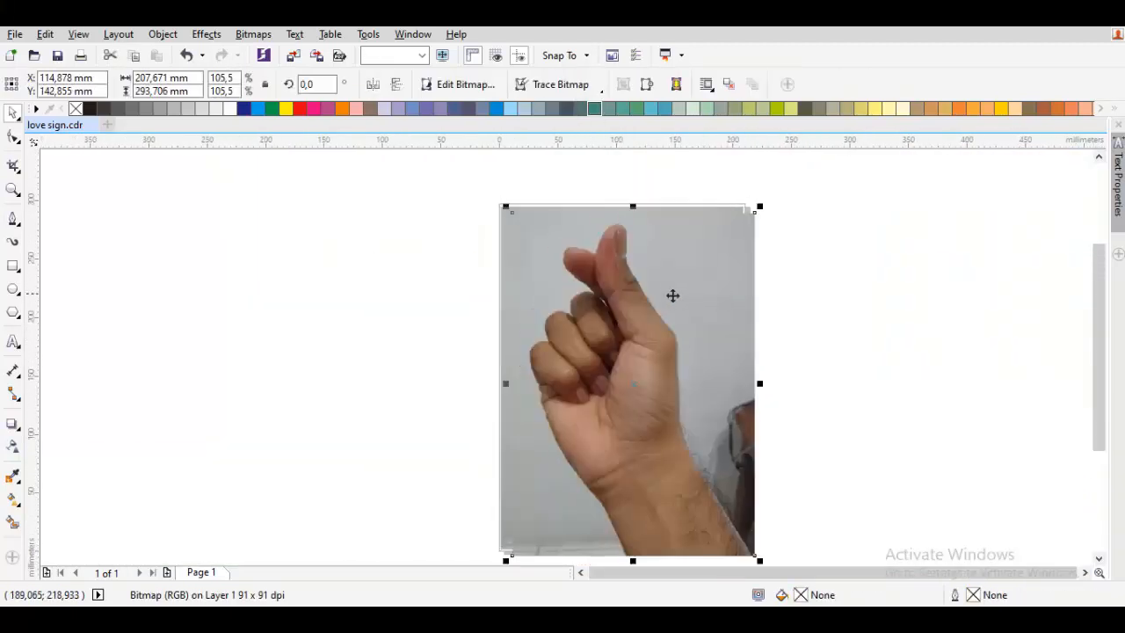
pyautogui.hotkey('ctrl', 'z')
# Draw a closed crescent about 21 by 22 mm over the outer edge of the middle finger's upper shadow.
pyautogui.scroll(2, 577, 289)
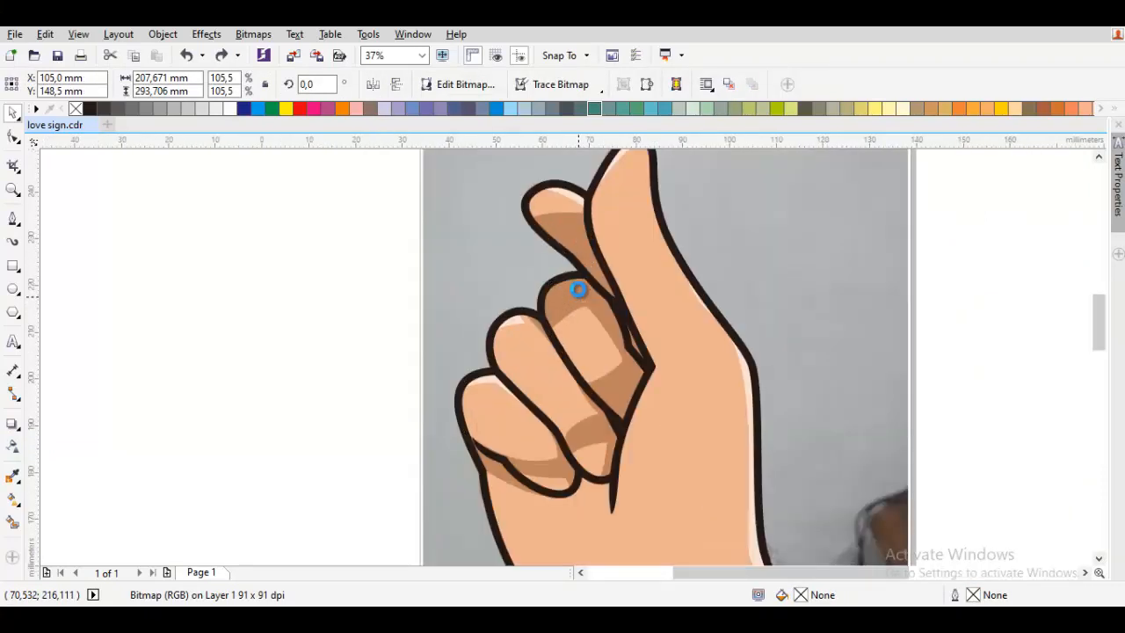
pyautogui.press('p')
pyautogui.scroll(1, 551, 273)
pyautogui.click(552, 239)
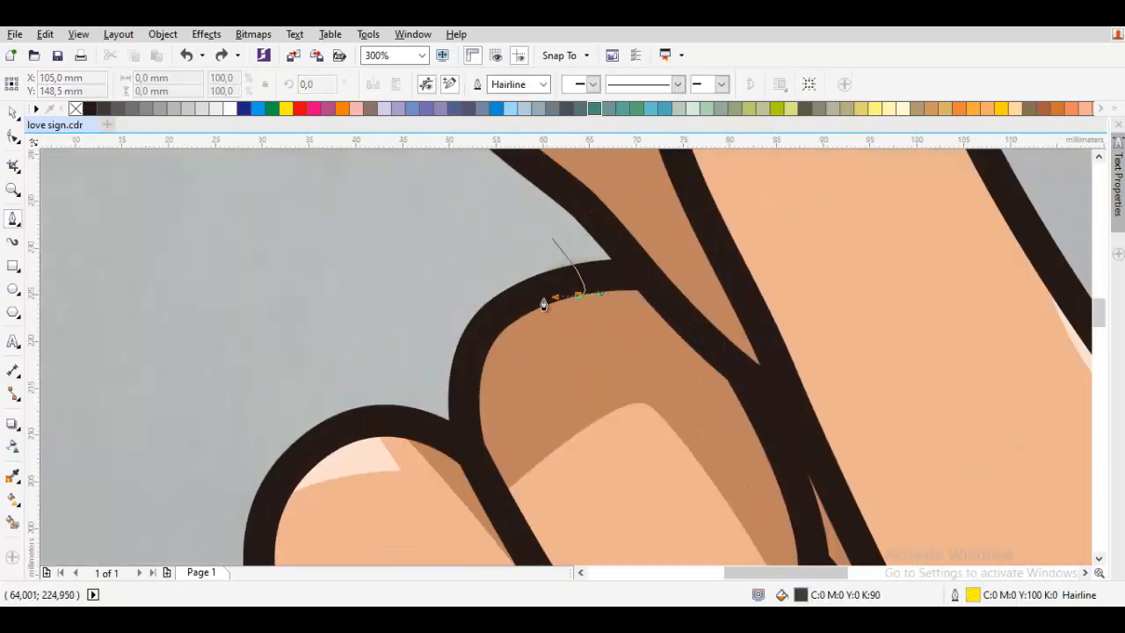
pyautogui.moveTo(543, 304); pyautogui.dragTo(492, 321)
pyautogui.moveTo(530, 377); pyautogui.dragTo(592, 340)
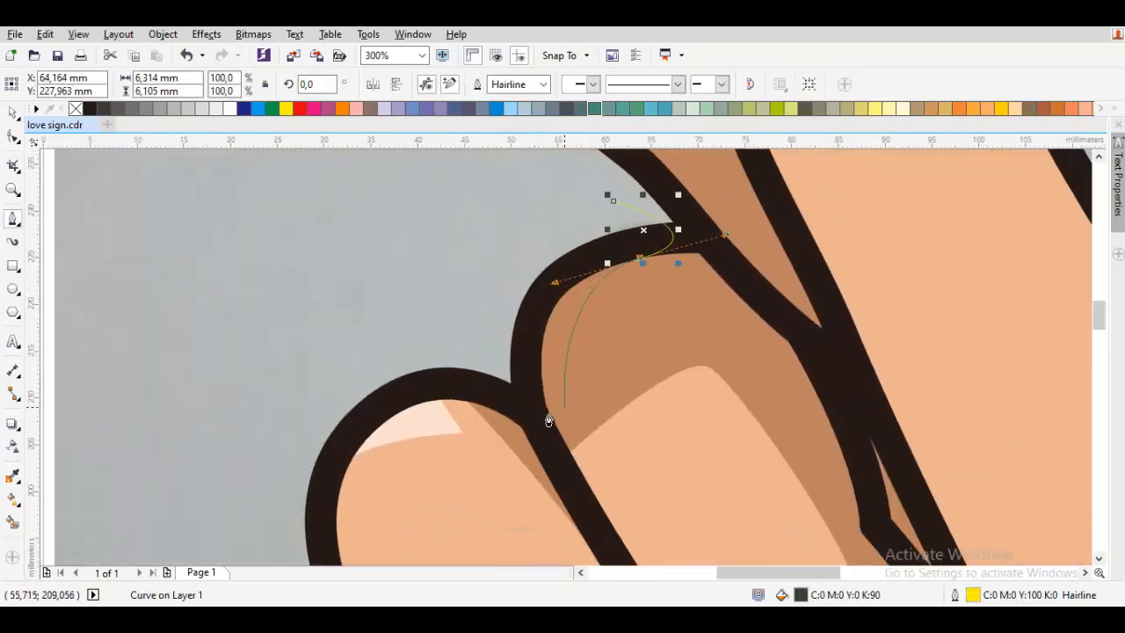
pyautogui.moveTo(548, 411); pyautogui.dragTo(479, 314)
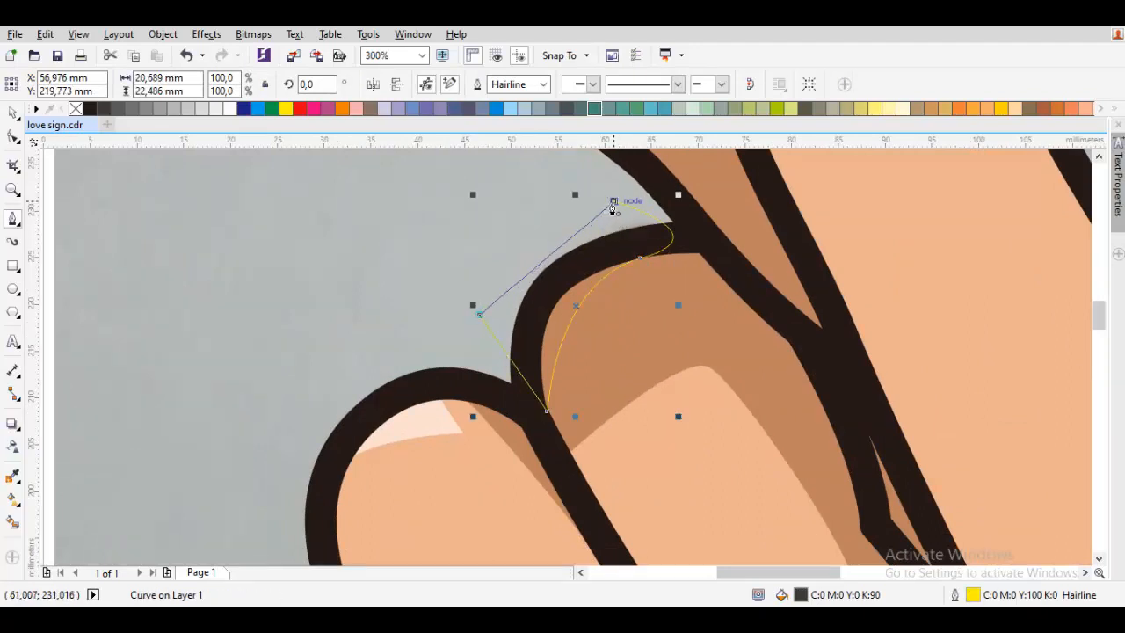
pyautogui.click(613, 204)
# Subtract the crescent from the shadow shape to open a lit strip along the middle finger's outer edge.
pyautogui.press('space')
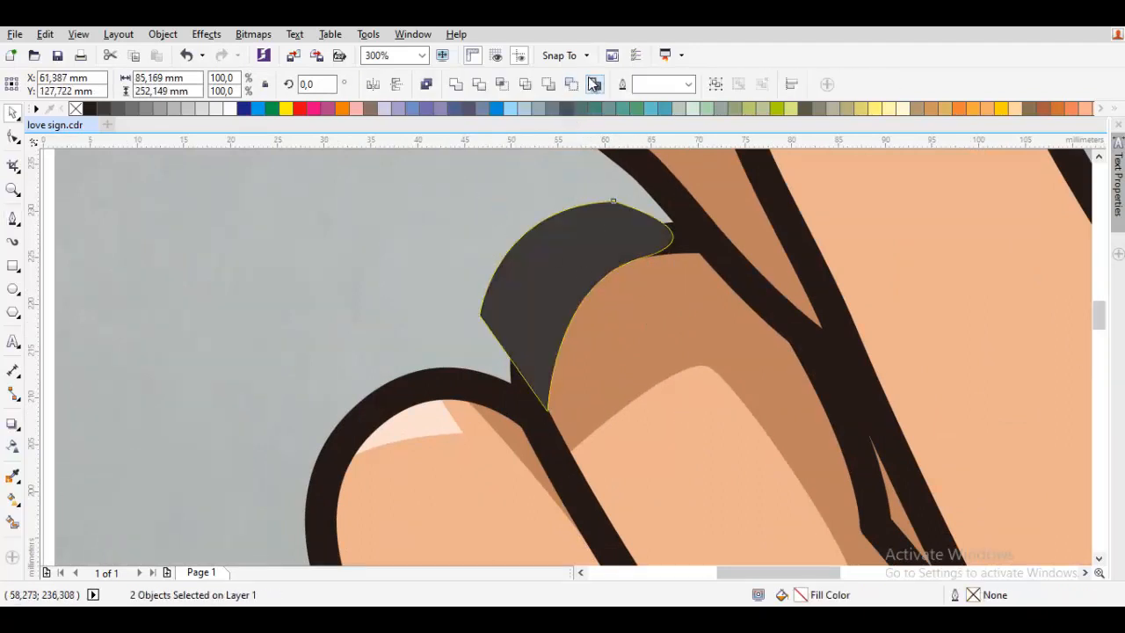
pyautogui.click(567, 87)
pyautogui.press('Escape')
pyautogui.scroll(-1, 647, 286)
pyautogui.moveTo(647, 286); pyautogui.dragTo(581, 289)
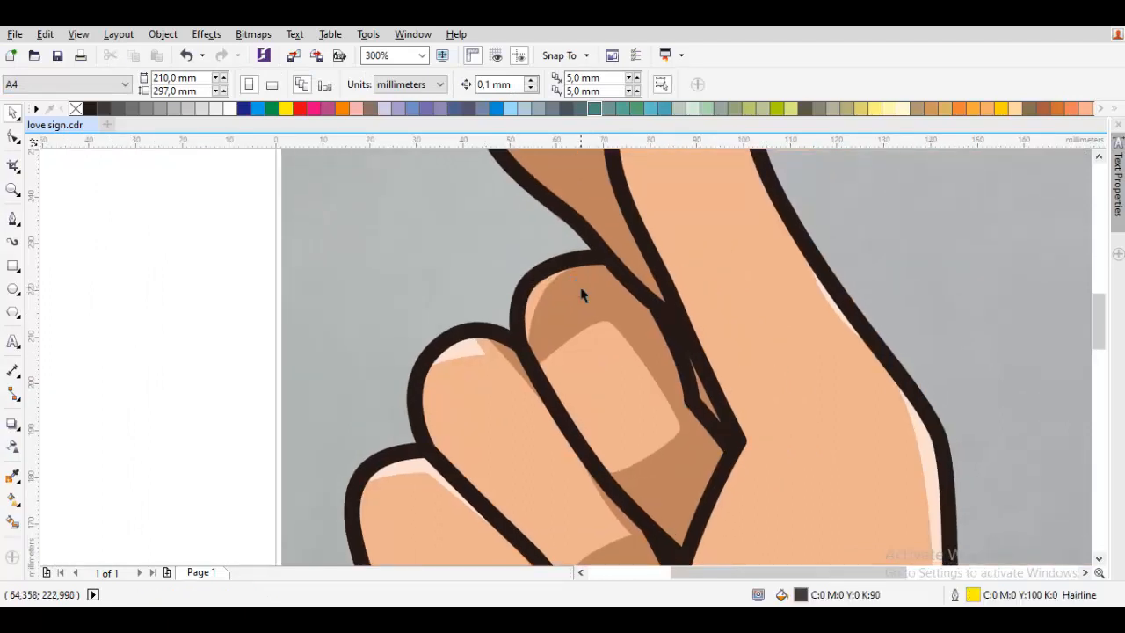
pyautogui.press('F4')
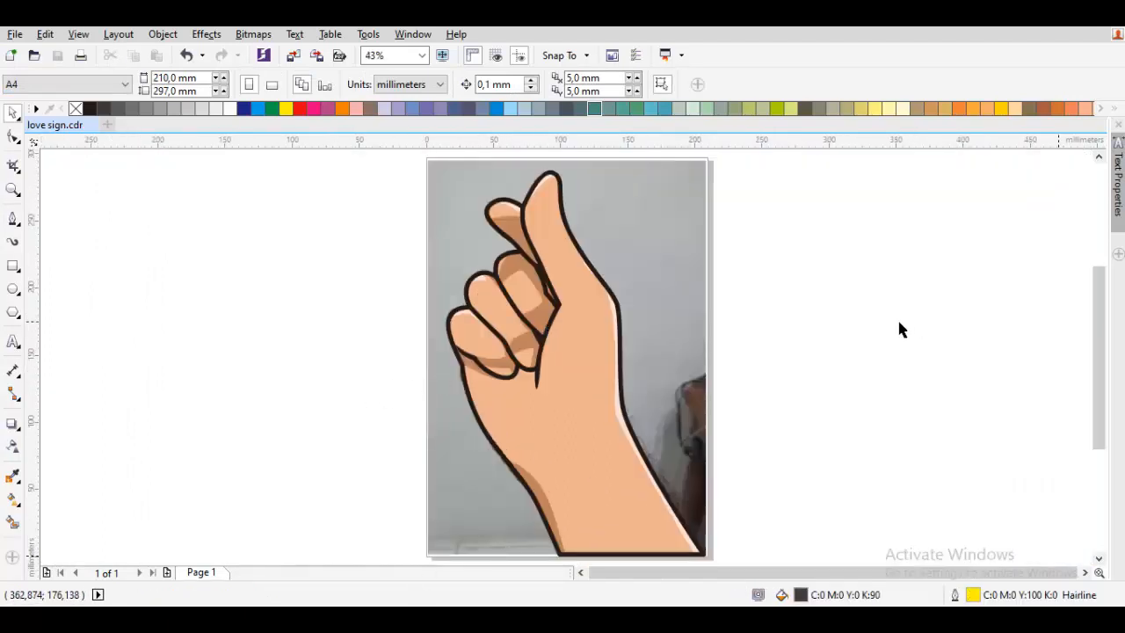
pyautogui.scroll(2, 478, 361)
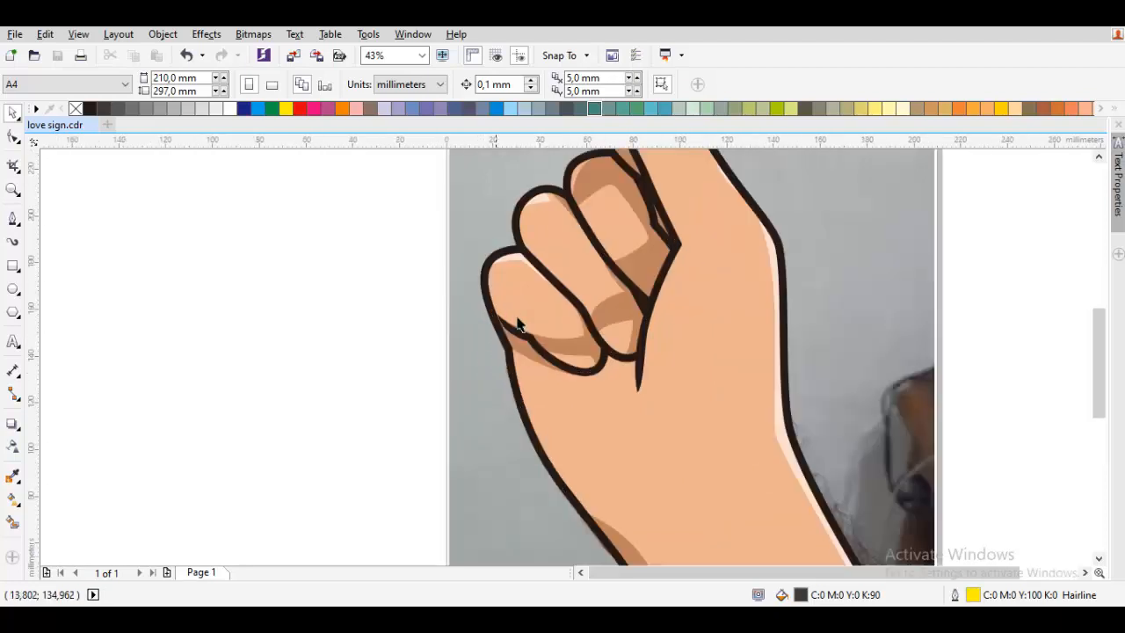
pyautogui.scroll(-2, 538, 296)
pyautogui.scroll(4, 538, 299)
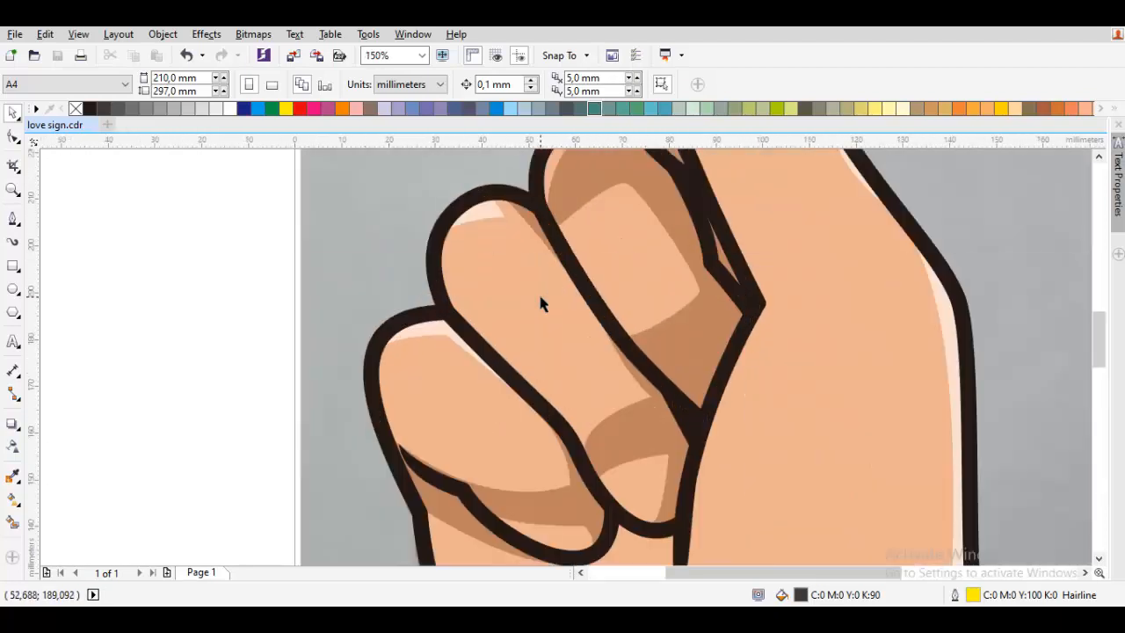
pyautogui.scroll(-1, 567, 295)
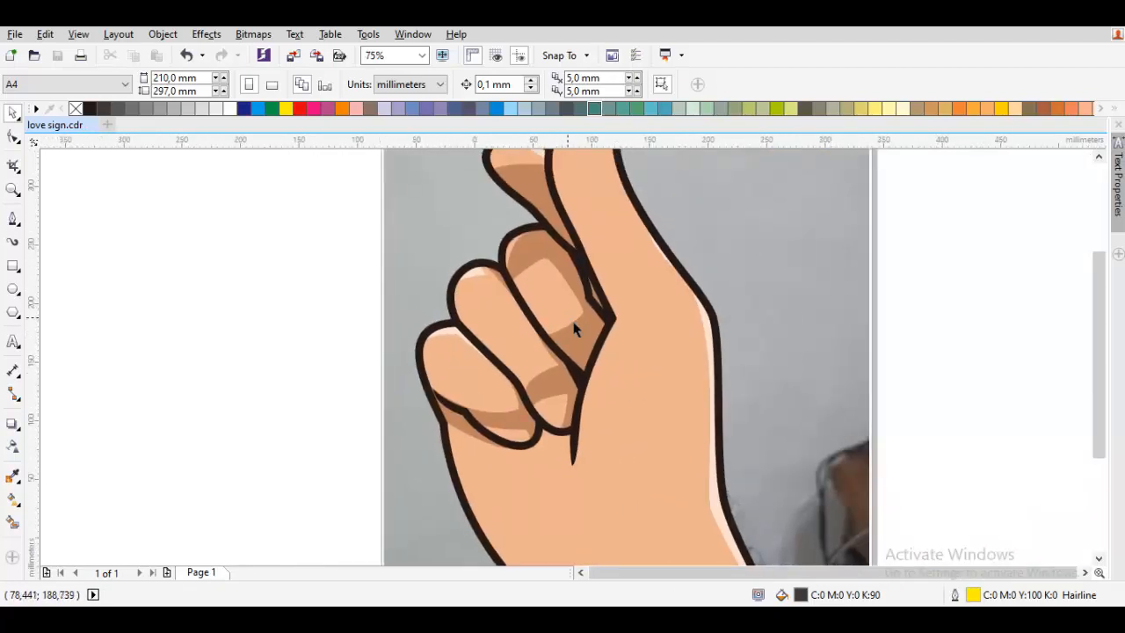
# Select all the vector shapes of the hand without the photo and place a copy on the empty area to the photo's right.
pyautogui.scroll(-2, 703, 365)
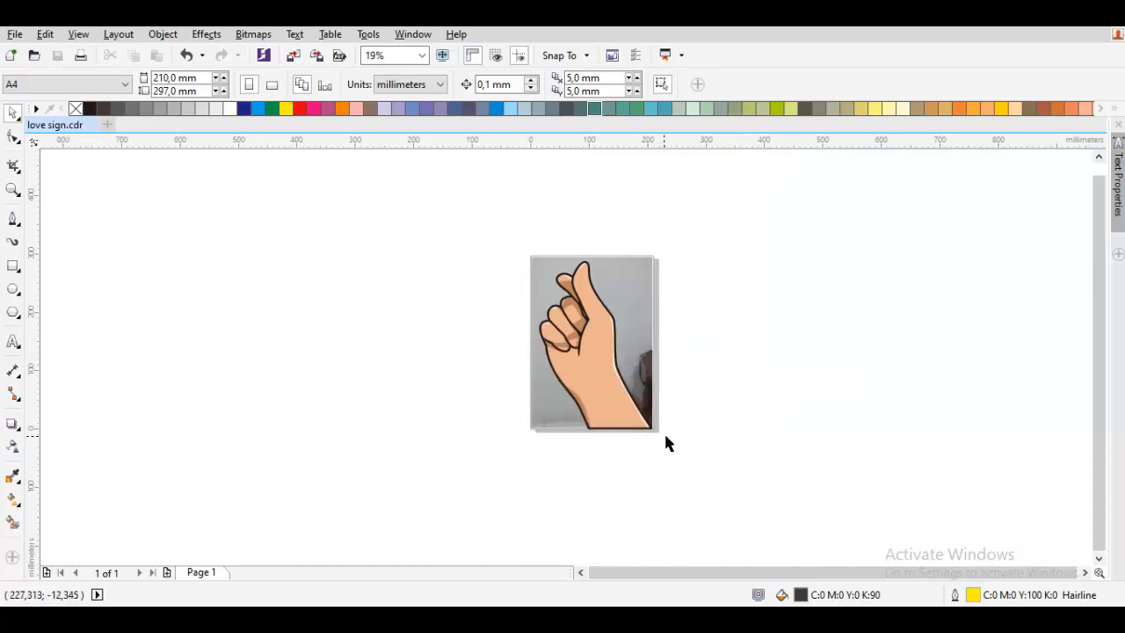
pyautogui.moveTo(658, 435); pyautogui.dragTo(537, 223)
pyautogui.moveTo(571, 341); pyautogui.dragTo(842, 341)
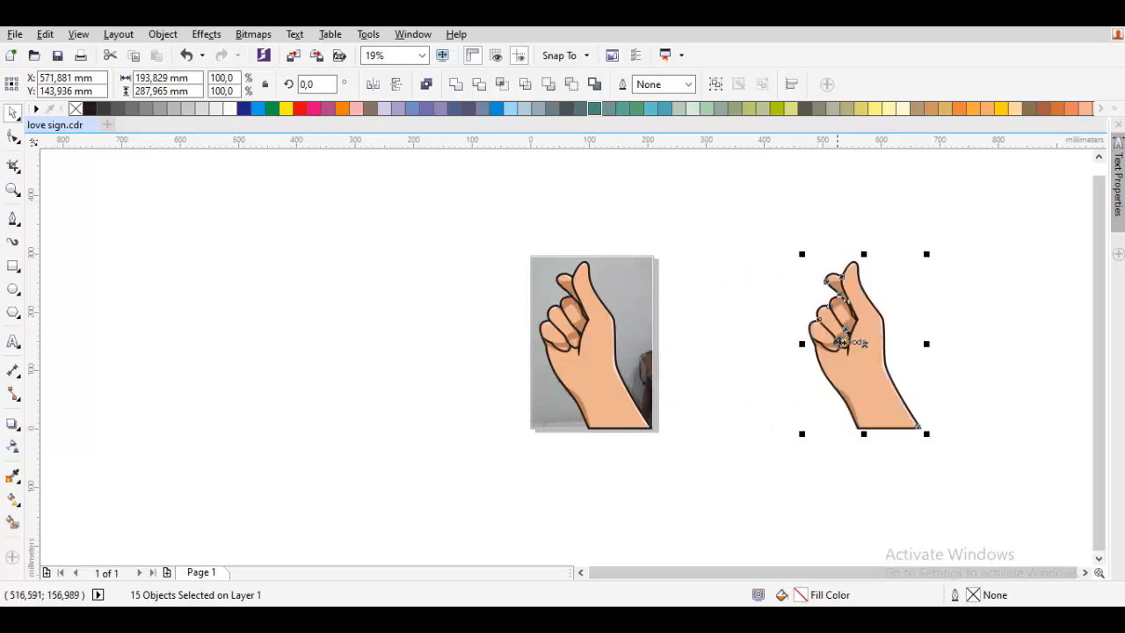
pyautogui.scroll(2, 920, 342)
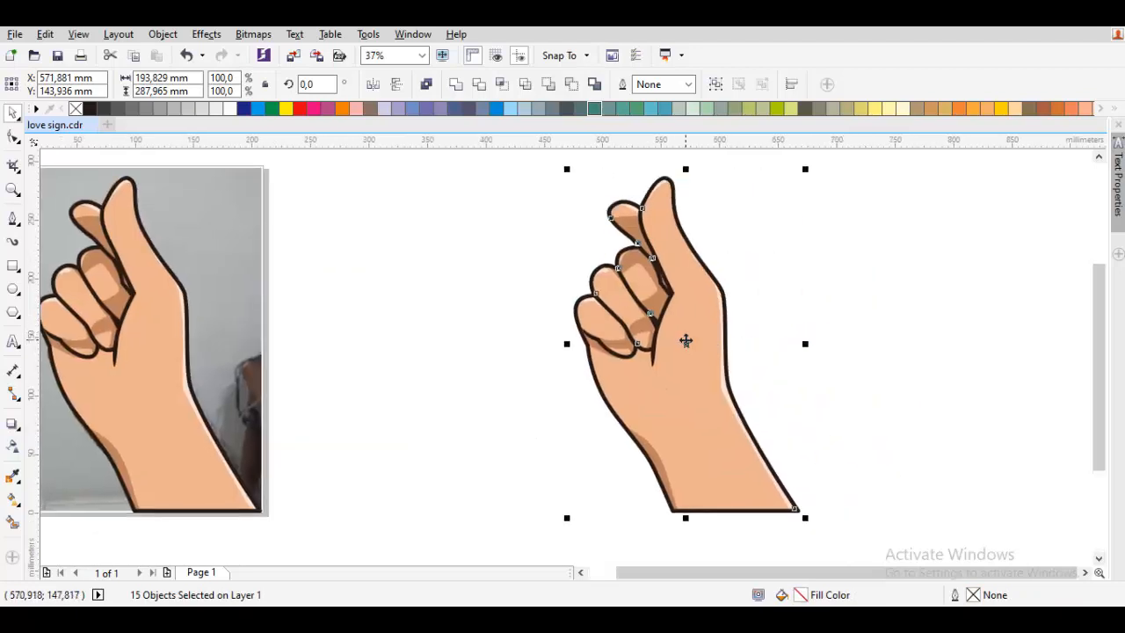
pyautogui.rightClick(686, 341)
pyautogui.click(765, 327)
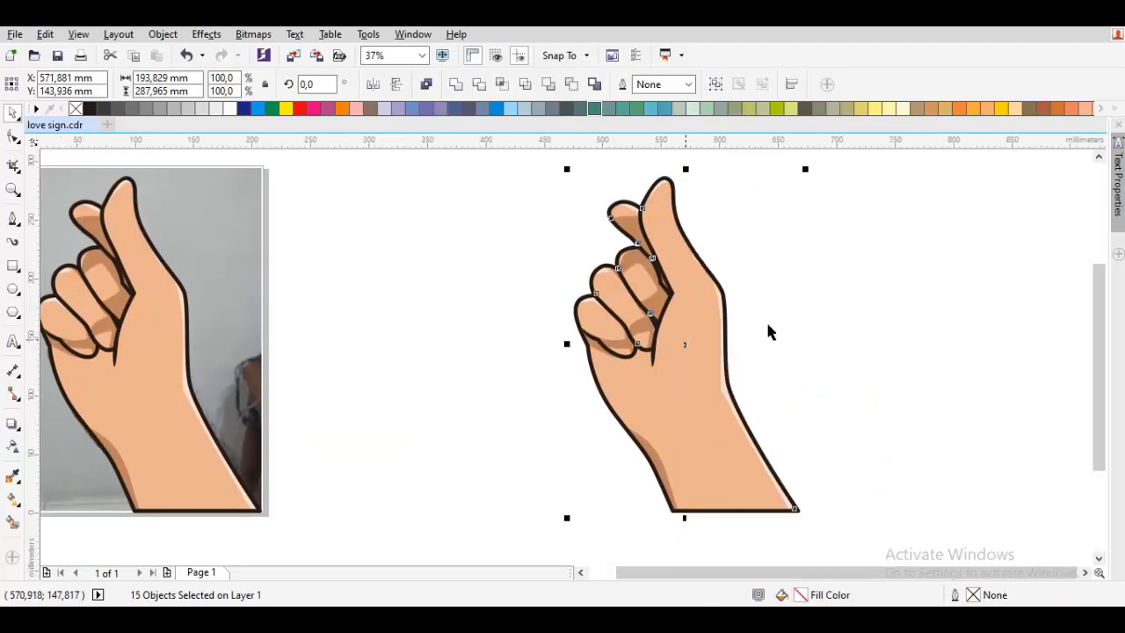
pyautogui.click(848, 304)
# Draw a circle about 237 mm in diameter over the copied hand and position it around the palm.
pyautogui.click(13, 291)
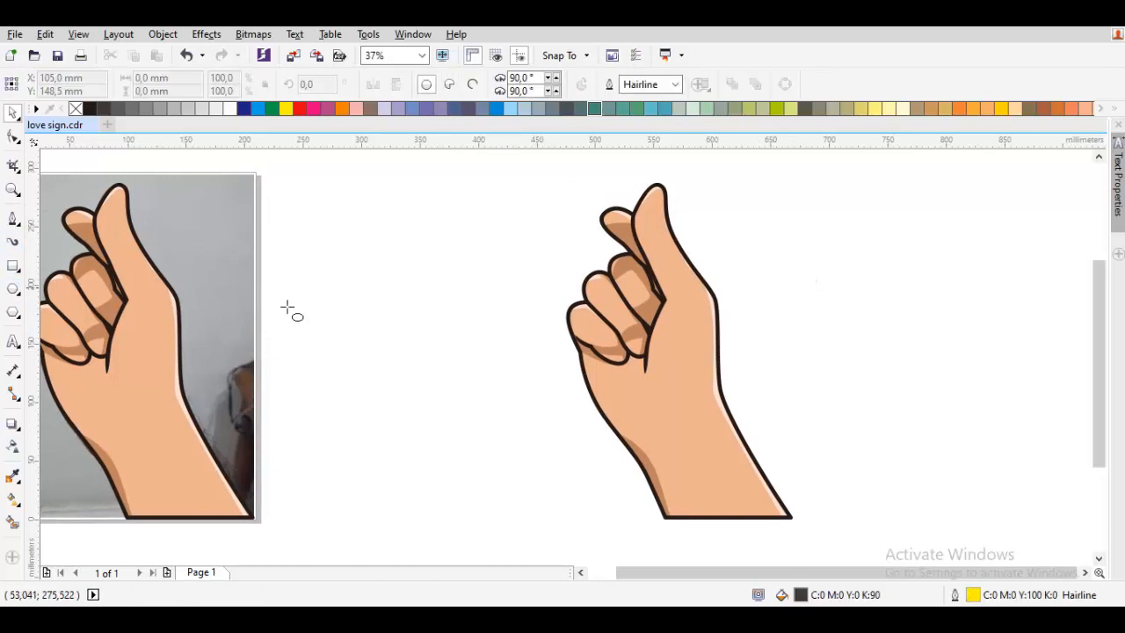
pyautogui.moveTo(686, 380); pyautogui.dragTo(737, 514)
pyautogui.scroll(2, 738, 504)
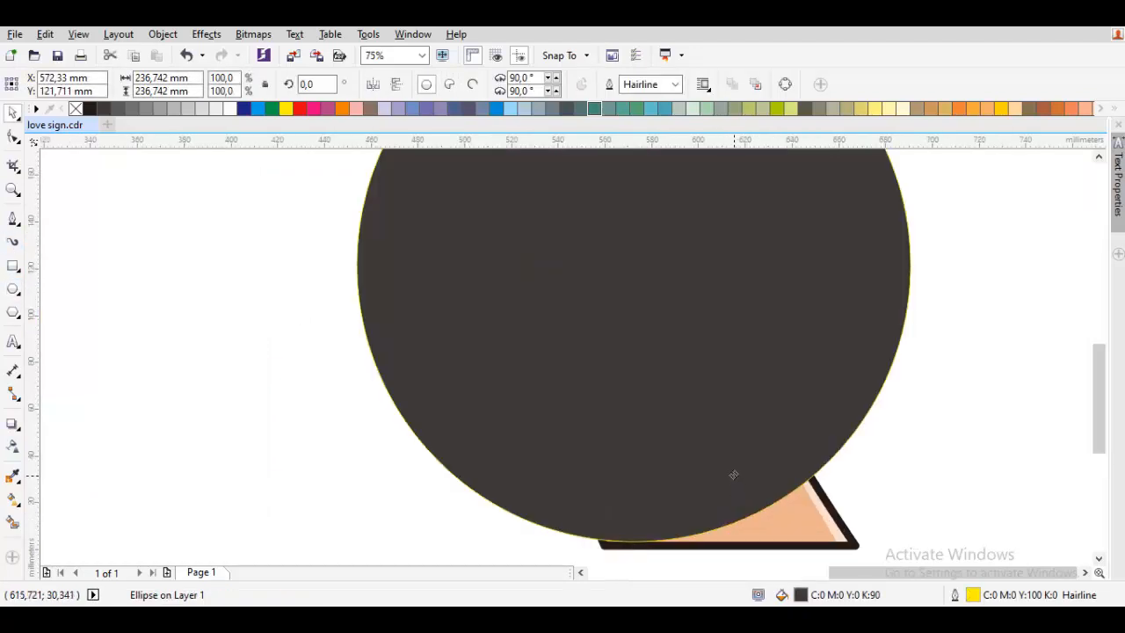
pyautogui.scroll(-2, 729, 467)
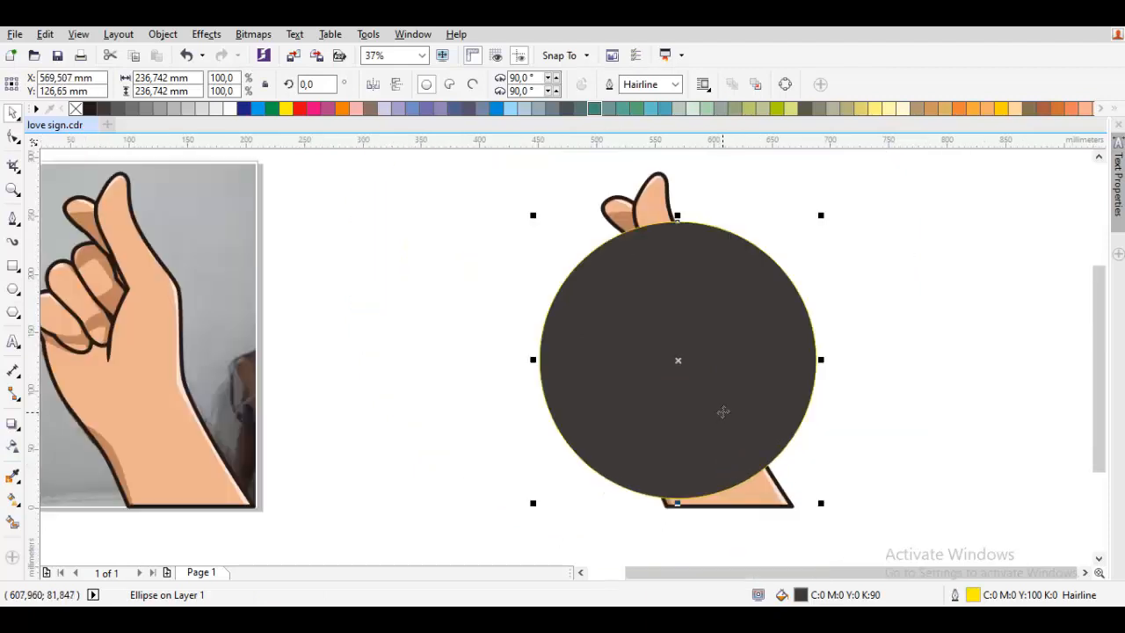
# Send the circle to the back of the layer so it sits behind the copied hand.
pyautogui.rightClick(723, 412)
pyautogui.moveTo(779, 426)
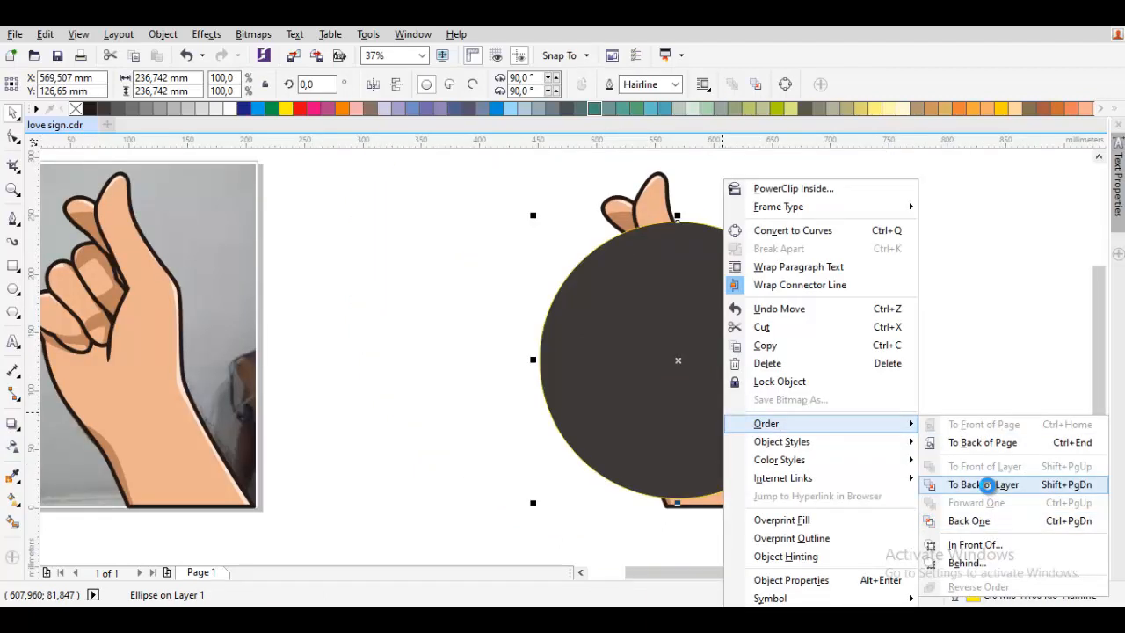
pyautogui.click(988, 484)
pyautogui.click(969, 368)
pyautogui.click(775, 366)
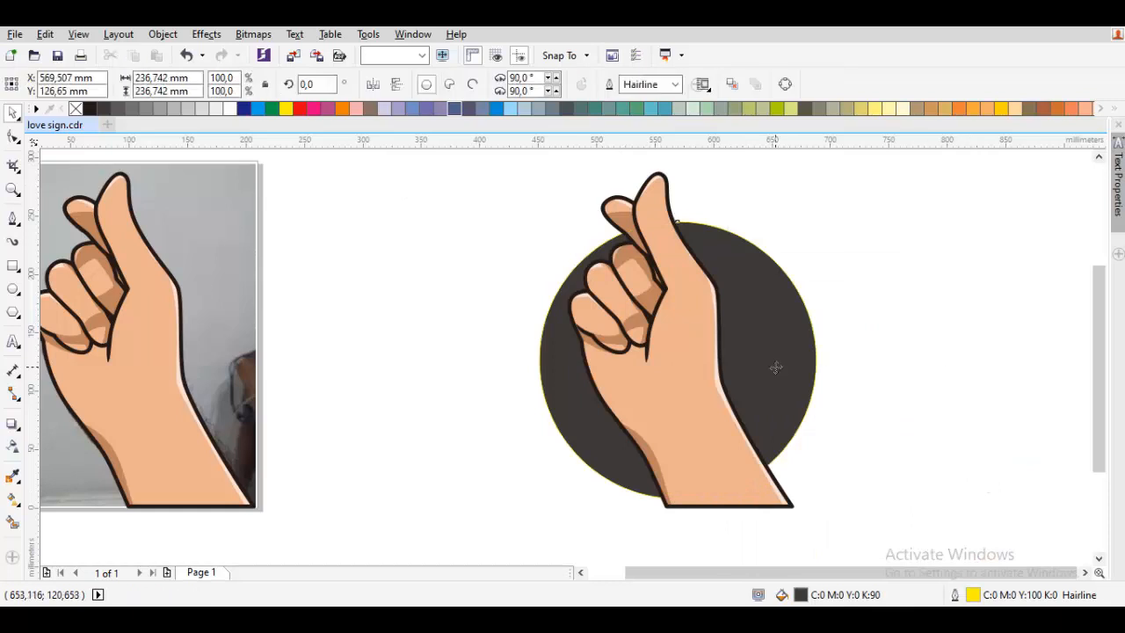
# Draw an ellipse about 322 by 119 mm across the wrist and subtract it from the lower part of the background circle.
pyautogui.moveTo(568, 392); pyautogui.dragTo(581, 319)
pyautogui.press('F7')
pyautogui.moveTo(550, 367); pyautogui.dragTo(927, 507)
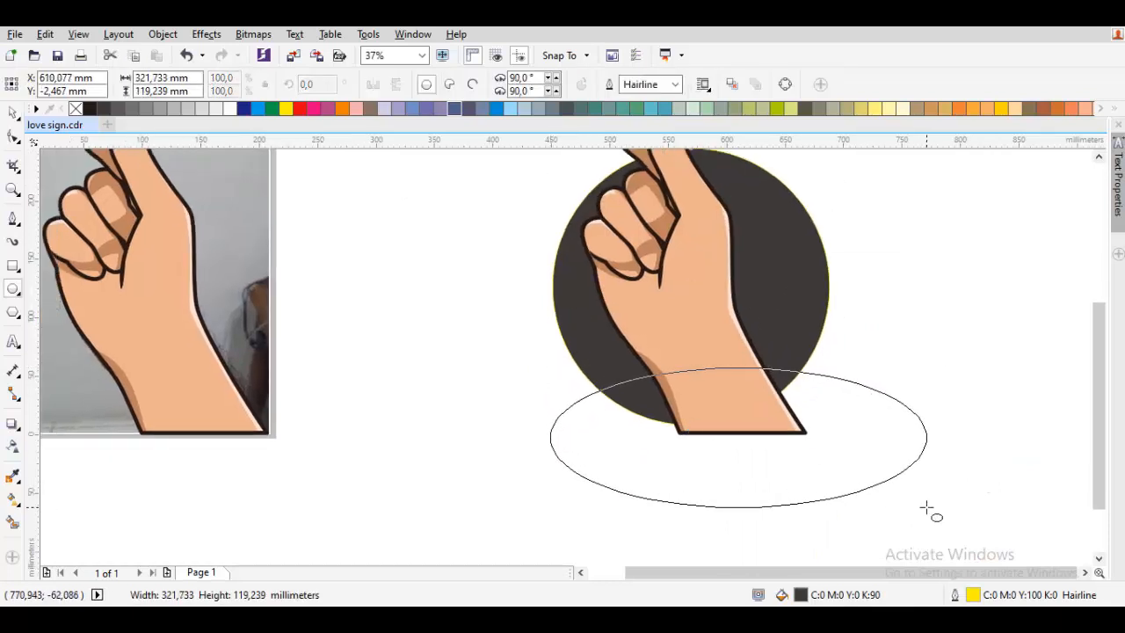
pyautogui.press('space')
pyautogui.click(942, 320)
pyautogui.click(764, 286)
pyautogui.keyDown('shift'); pyautogui.click(820, 384); pyautogui.keyUp('shift')
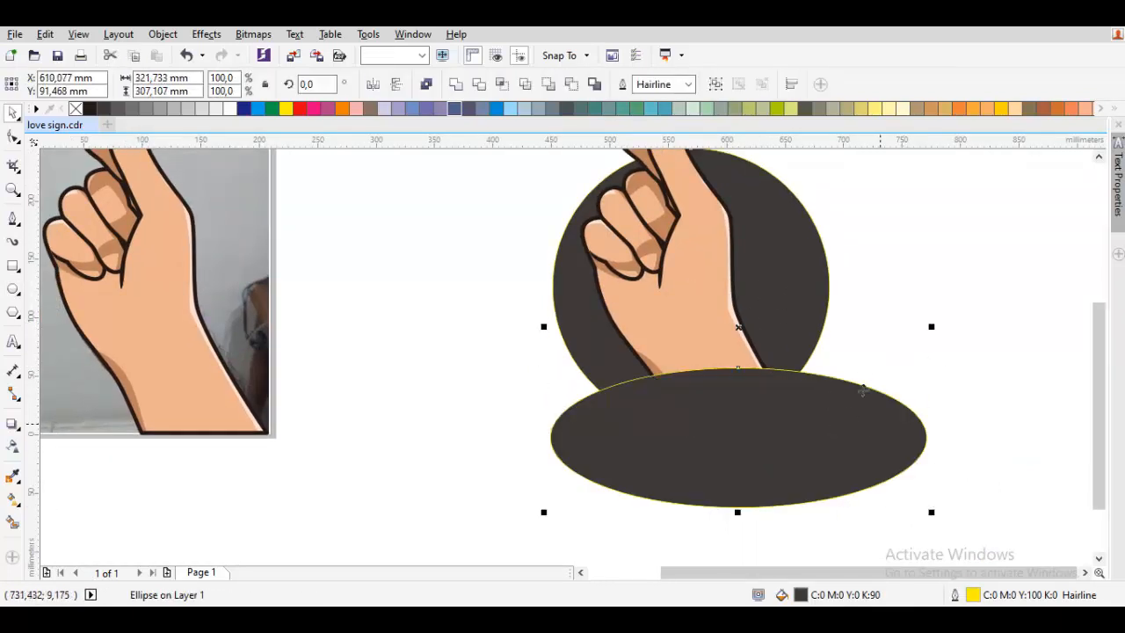
pyautogui.click(572, 85)
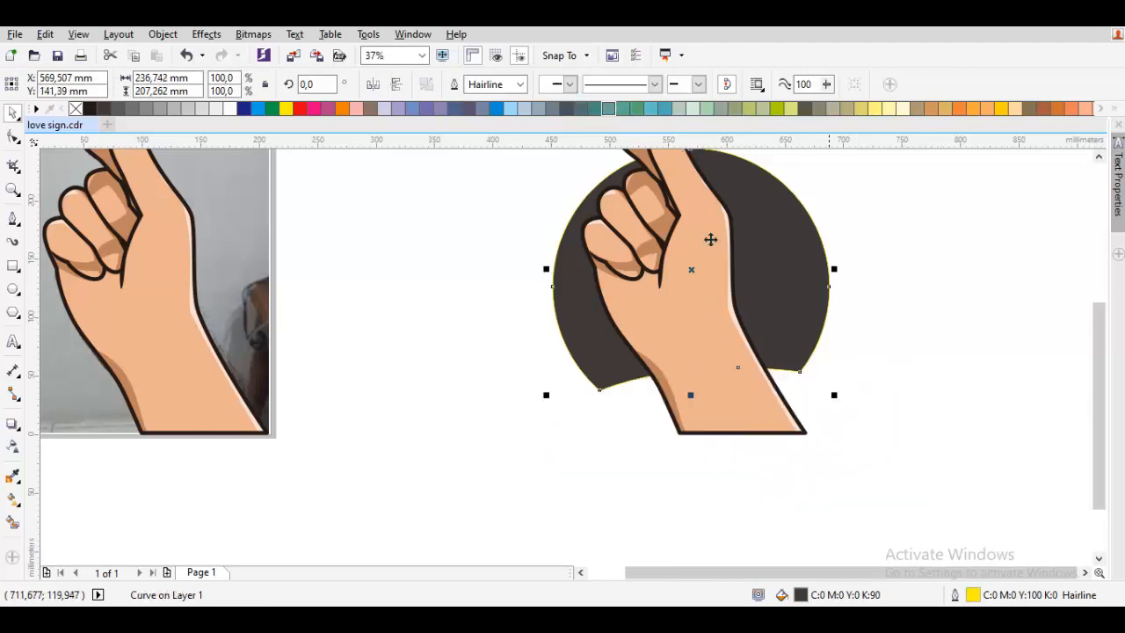
# Undo the circle's trim and cut the area overlapping the background circle out of the wrist ellipse instead.
pyautogui.hotkey('ctrl', 'z')
pyautogui.click(950, 322)
pyautogui.click(787, 300)
pyautogui.keyDown('shift'); pyautogui.click(890, 436); pyautogui.keyUp('shift')
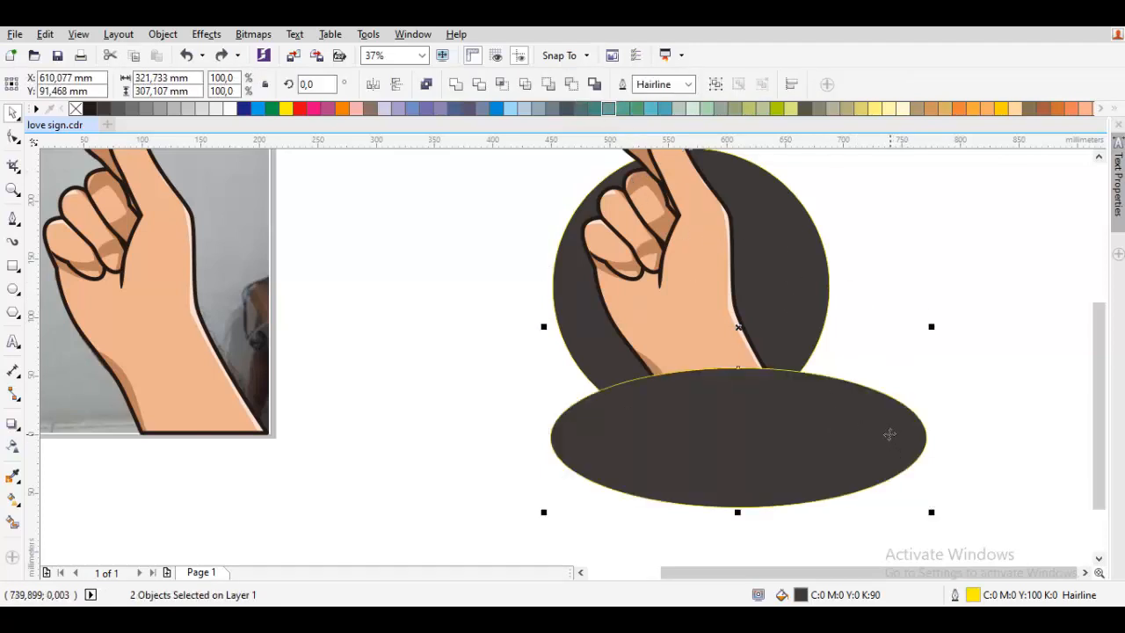
pyautogui.click(480, 86)
pyautogui.click(874, 253)
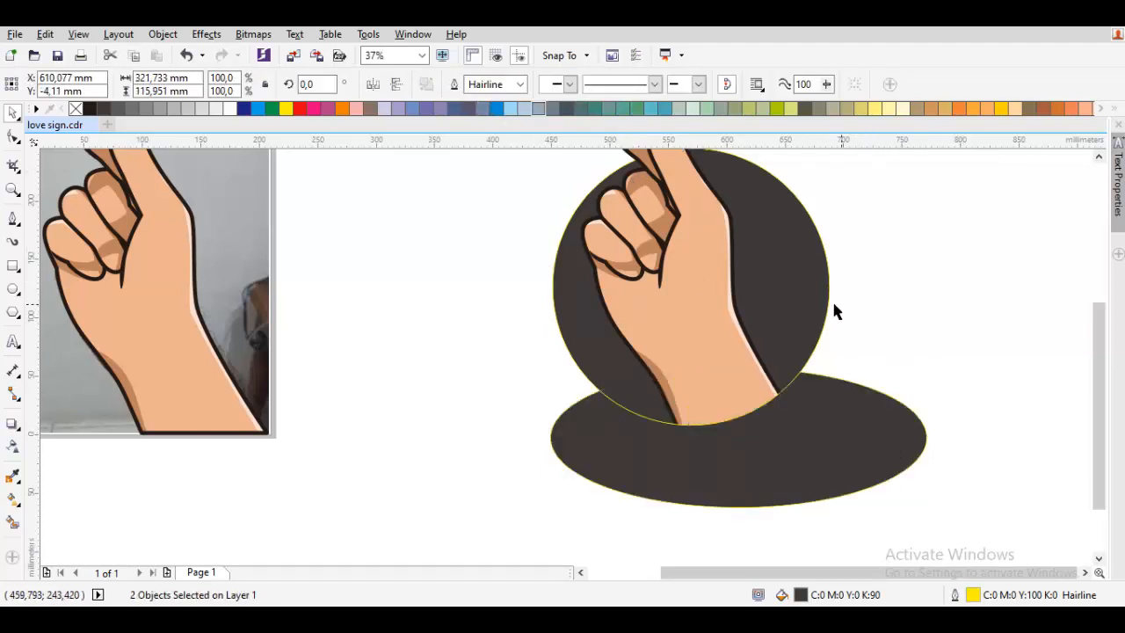
# Subtract the remaining ellipse piece from the hand group so the wrist ends along the background circle's edge.
pyautogui.moveTo(706, 318); pyautogui.dragTo(746, 306)
pyautogui.hotkey('ctrl', 'z')
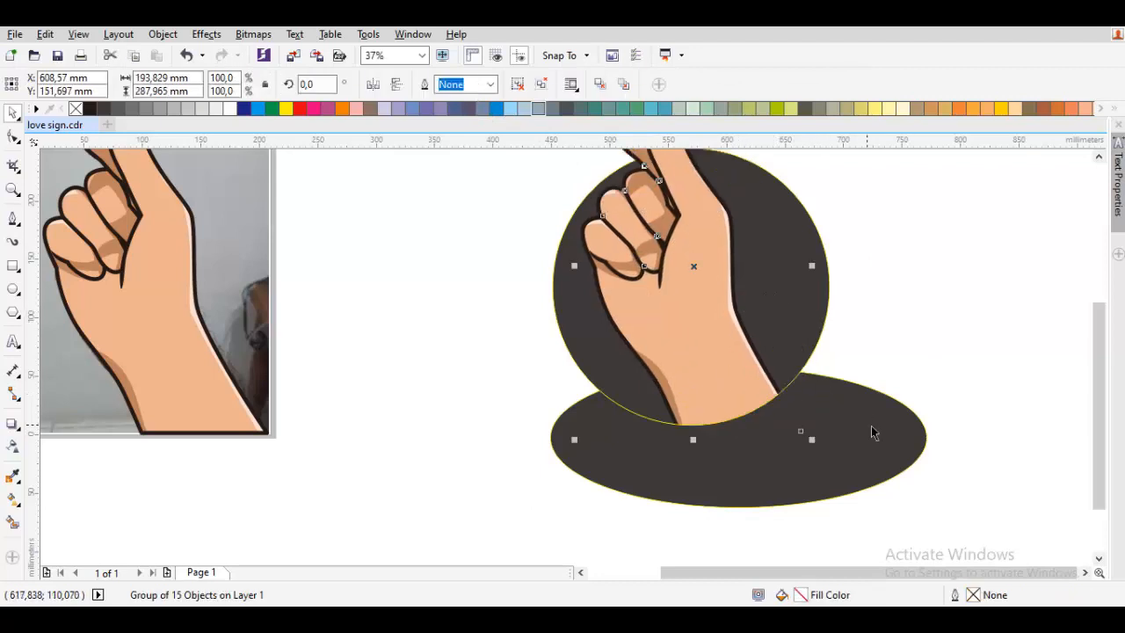
pyautogui.click(872, 428)
pyautogui.keyDown('shift'); pyautogui.click(696, 318); pyautogui.keyUp('shift')
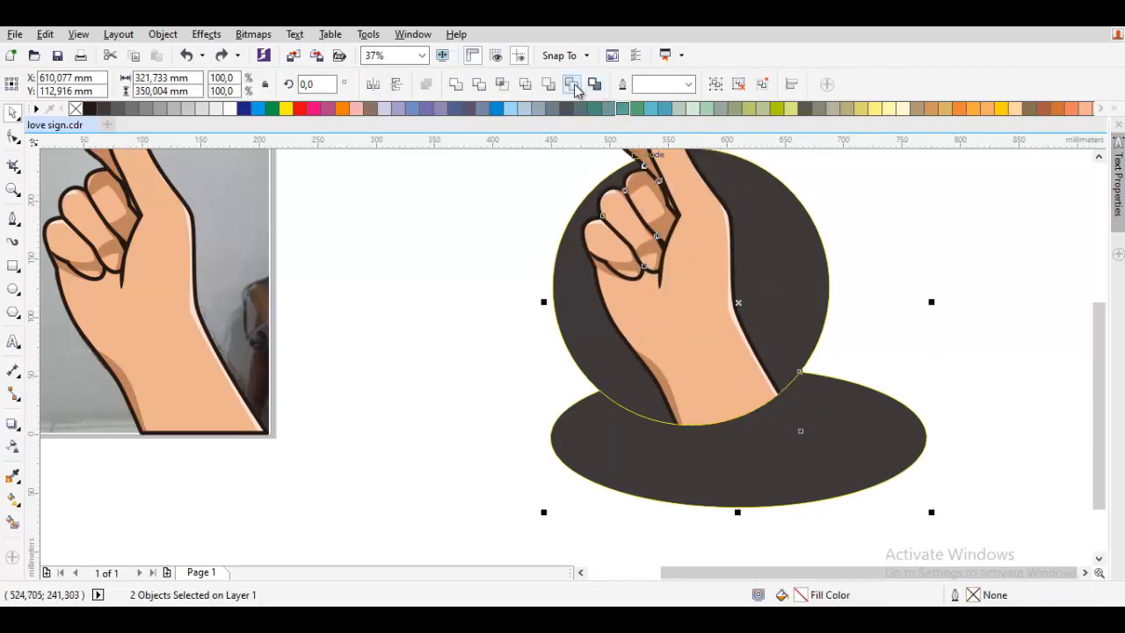
pyautogui.click(574, 86)
pyautogui.click(959, 292)
pyautogui.moveTo(745, 288); pyautogui.dragTo(804, 377)
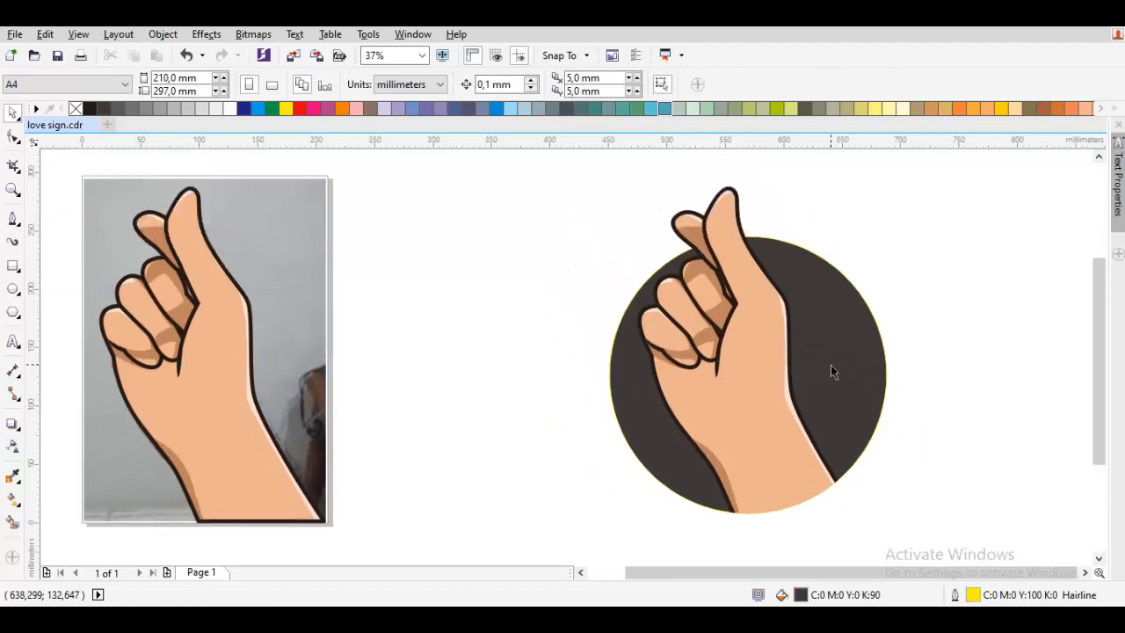
# Remove the background circle's outline and fill it with golden yellow, C:0 M:20 Y:100 K:0.
pyautogui.click(831, 365)
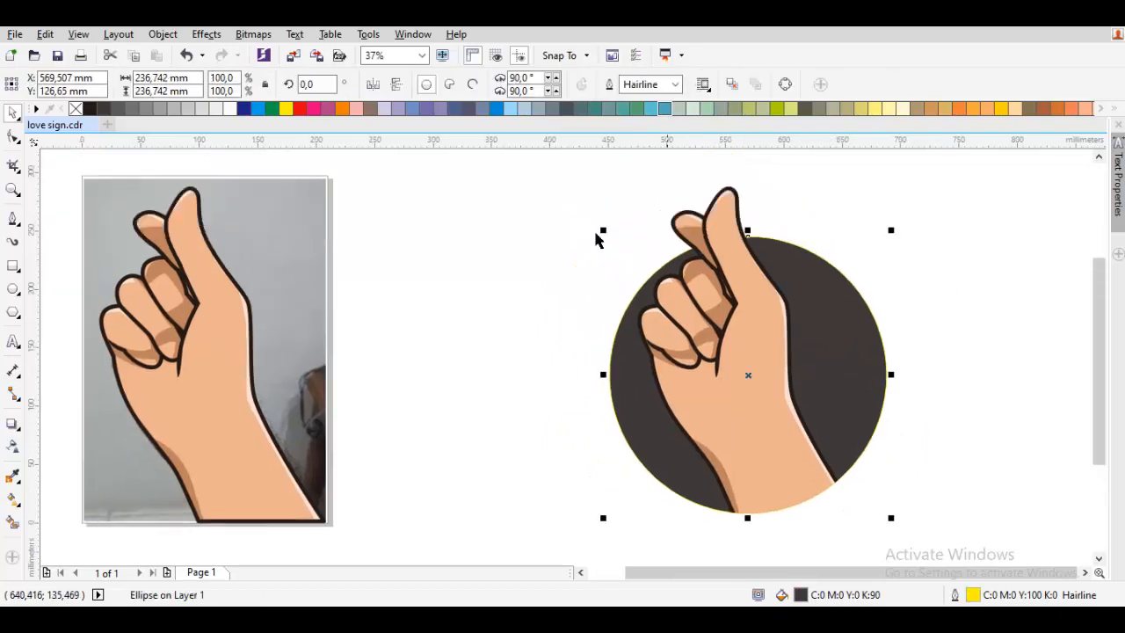
pyautogui.rightClick(76, 110)
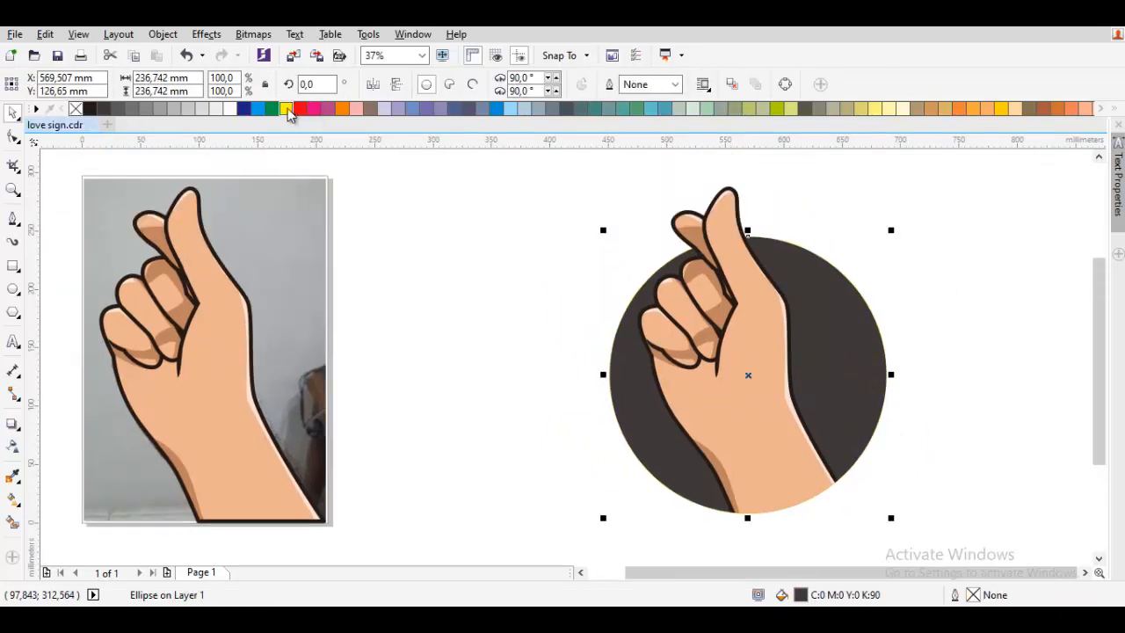
pyautogui.click(342, 109)
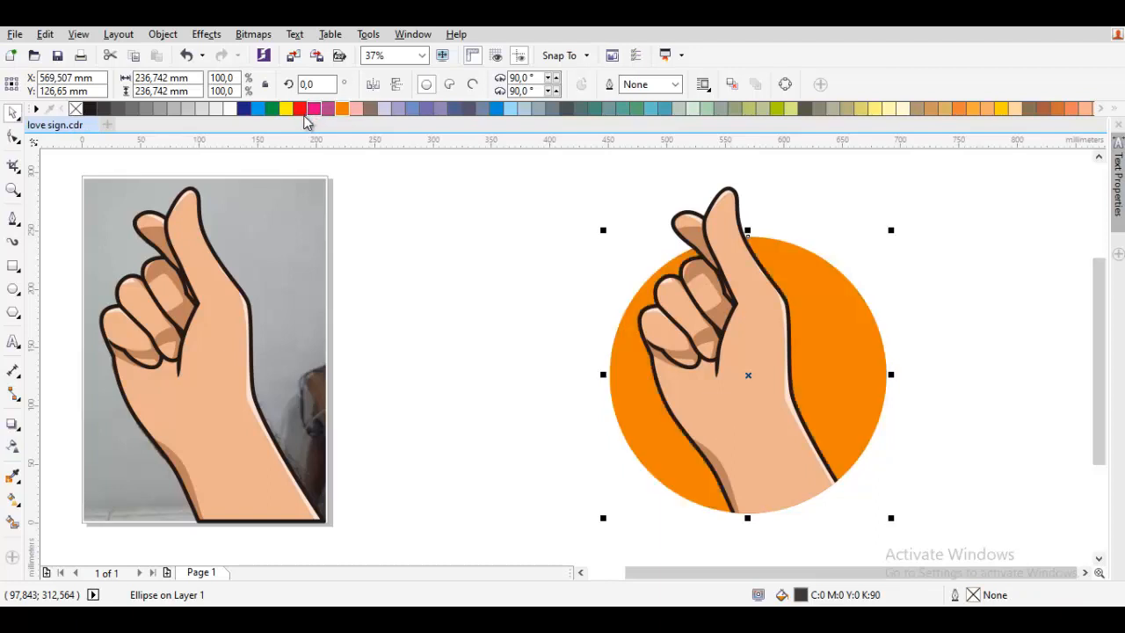
pyautogui.click(992, 109)
pyautogui.click(1002, 110)
pyautogui.click(996, 242)
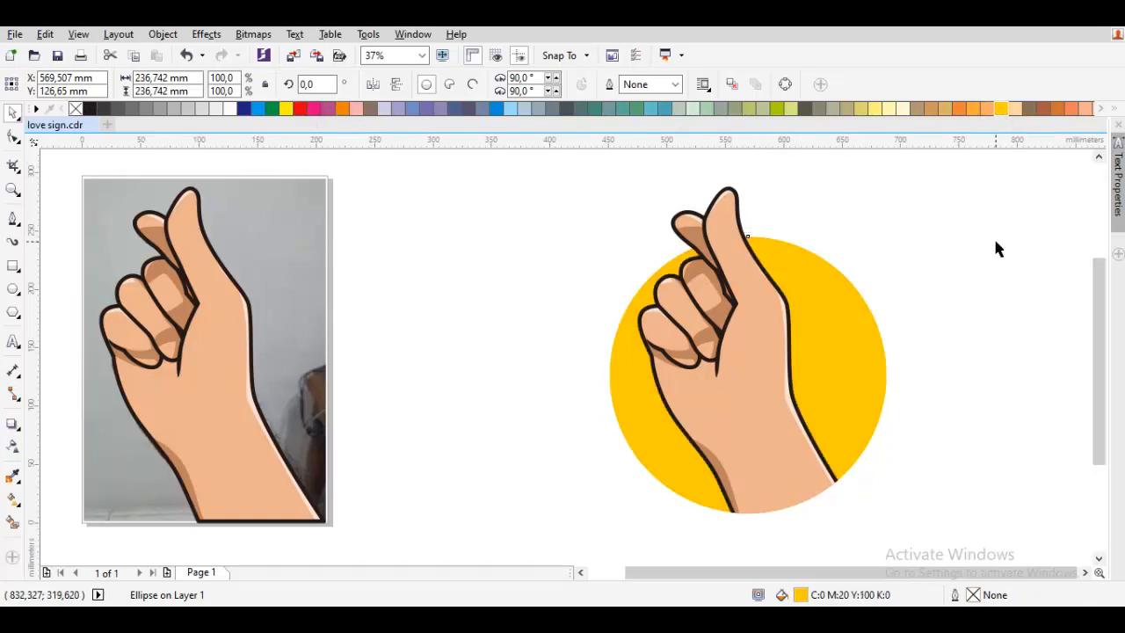
# Ungroup all objects of the hand copy on the yellow circle.
pyautogui.moveTo(796, 275); pyautogui.dragTo(817, 260)
pyautogui.click(765, 264)
pyautogui.rightClick(768, 199)
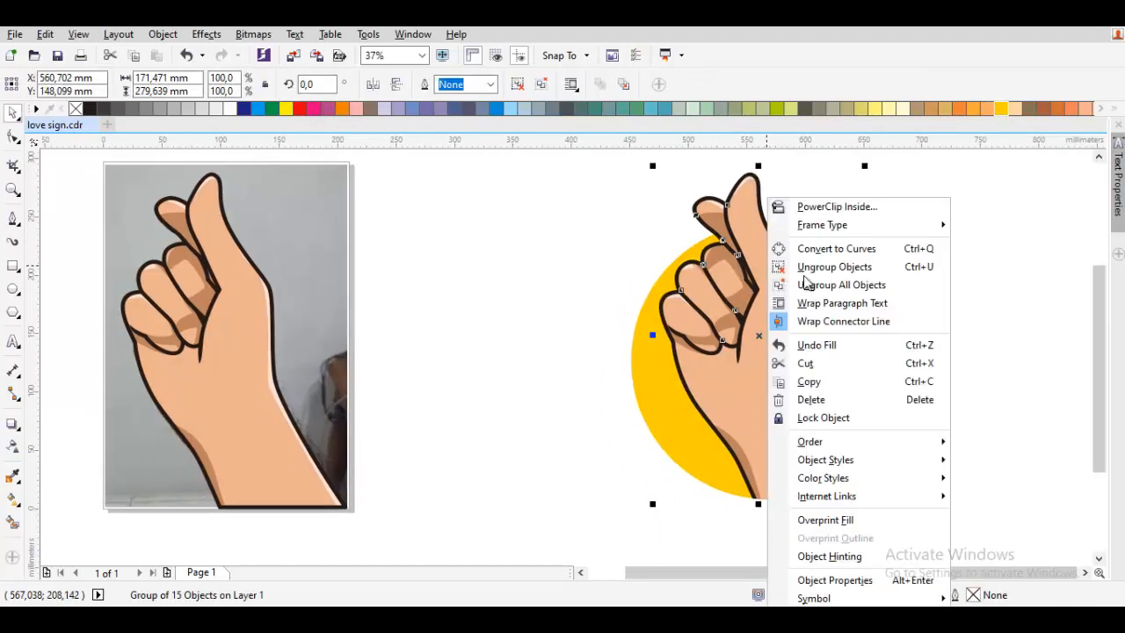
pyautogui.click(841, 286)
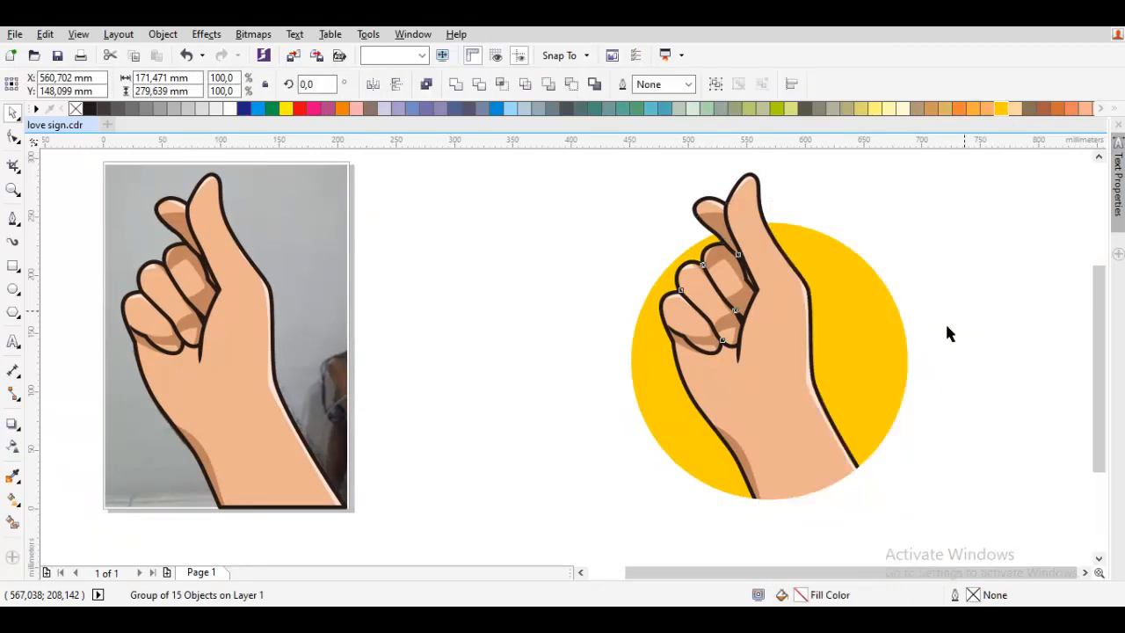
pyautogui.click(945, 321)
# Give the copied hand's skin-coloured base shape a 54 px outline and inspect it at the wrist and fingers.
pyautogui.click(812, 453)
pyautogui.click(497, 88)
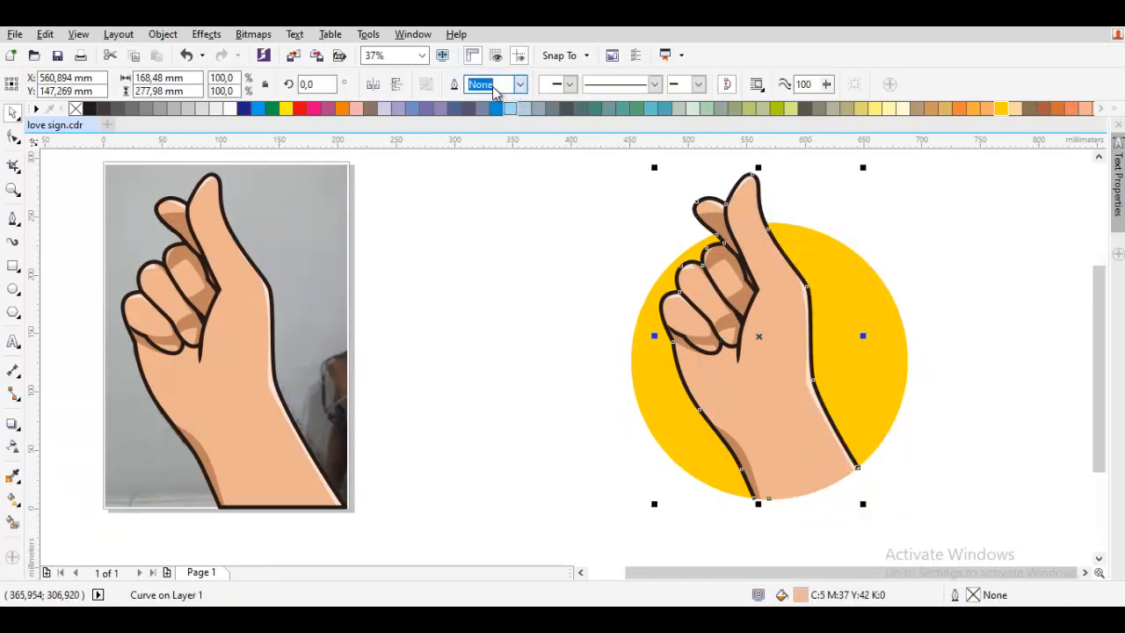
pyautogui.click(503, 88)
pyautogui.write('2')
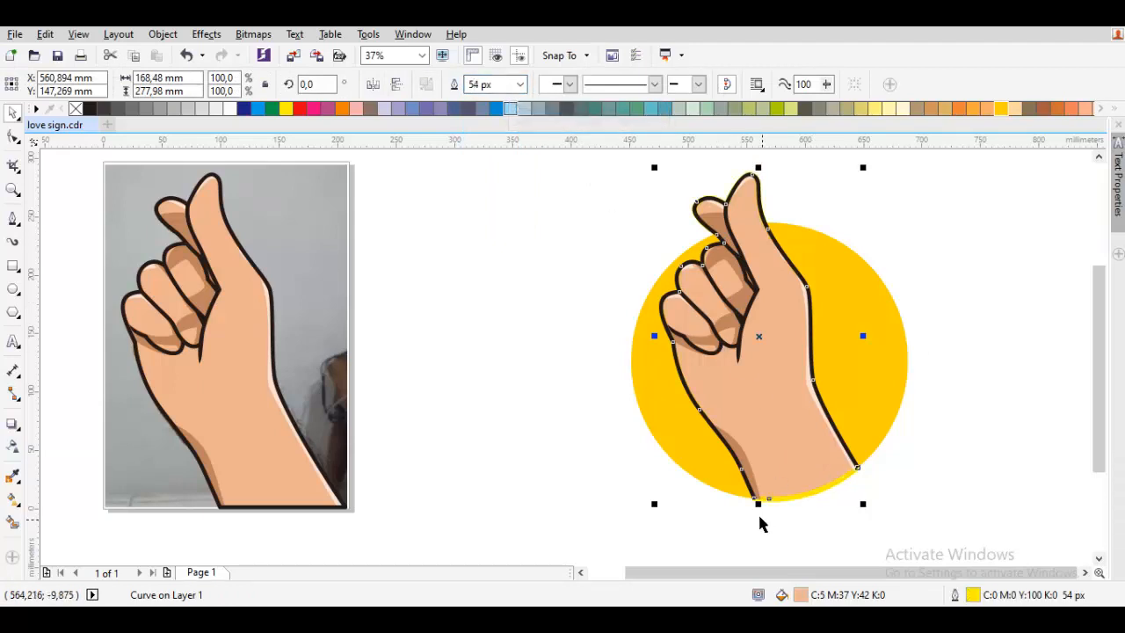
pyautogui.scroll(4, 761, 520)
pyautogui.scroll(-2, 597, 393)
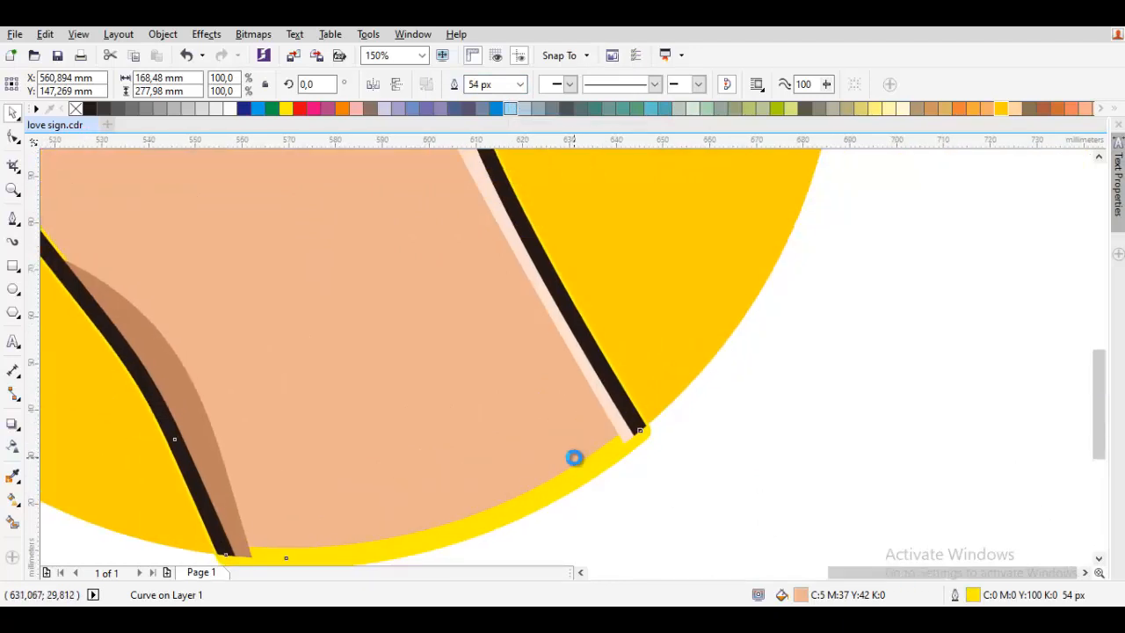
pyautogui.scroll(3, 534, 462)
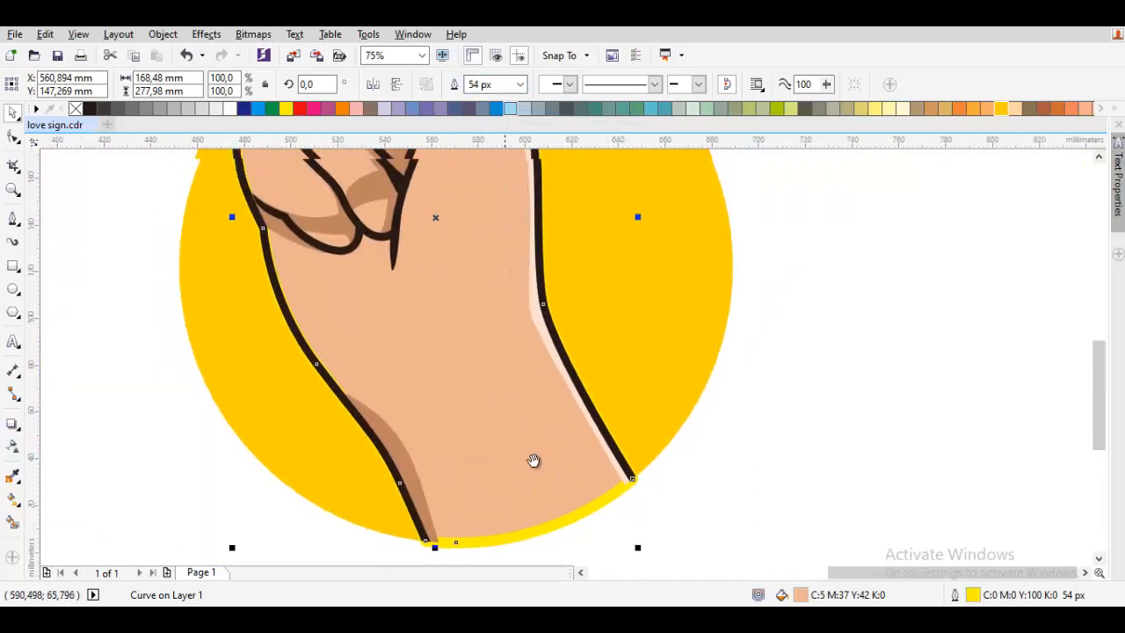
pyautogui.scroll(4, 334, 264)
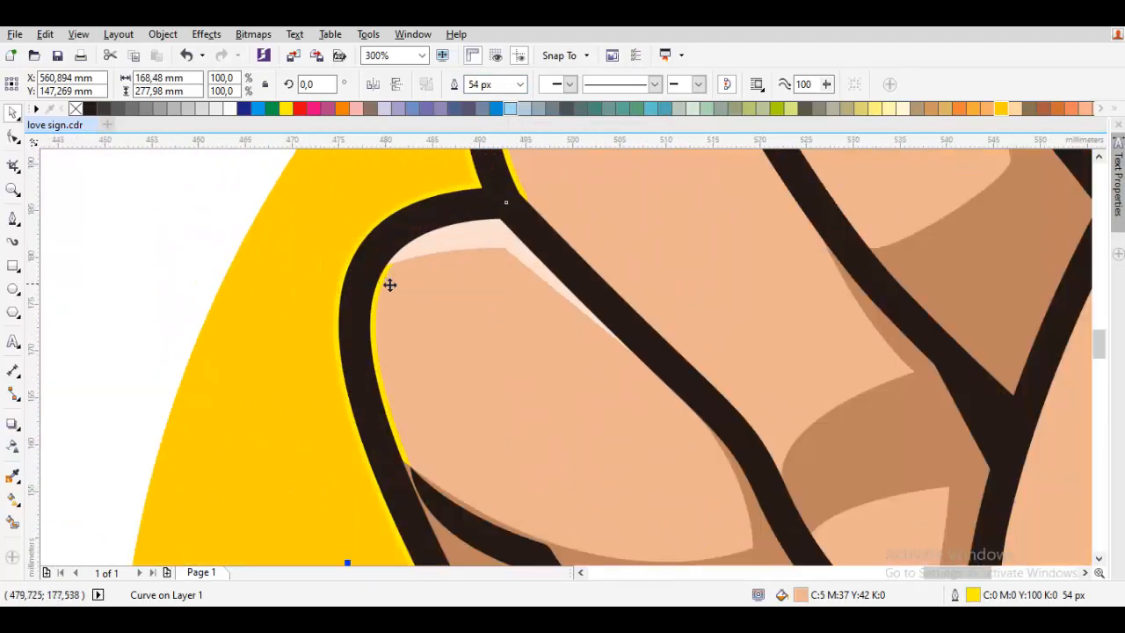
pyautogui.scroll(-2, 390, 285)
pyautogui.scroll(-2, 512, 163)
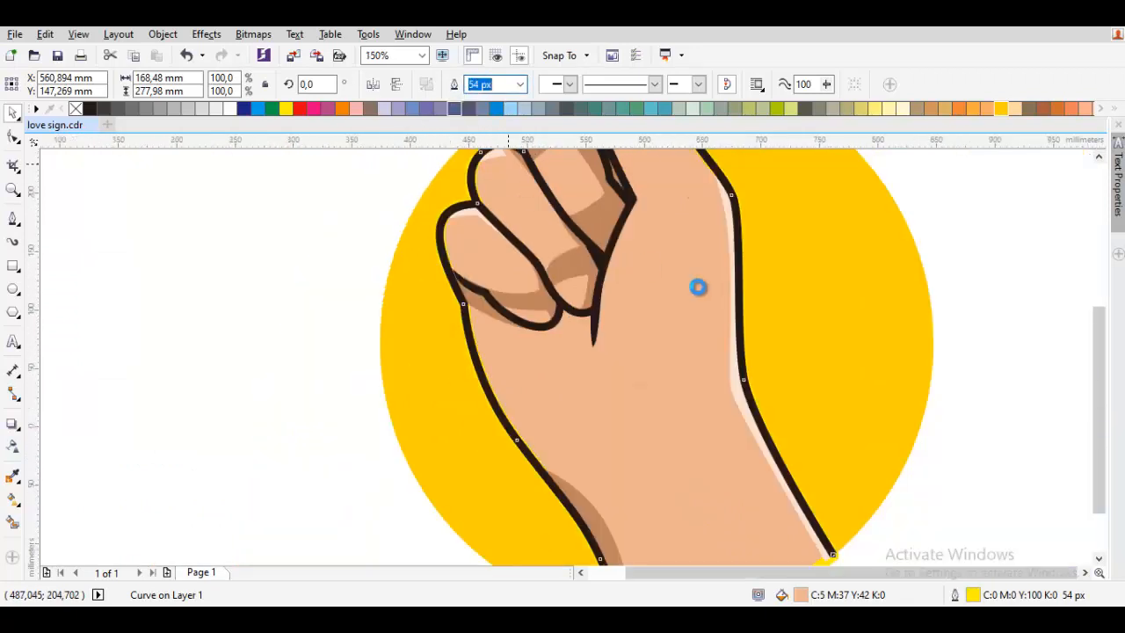
# Reduce the outline width of the hand's base shape to 45 px.
pyautogui.click(837, 403)
pyautogui.click(680, 369)
pyautogui.click(660, 377)
pyautogui.click(662, 384)
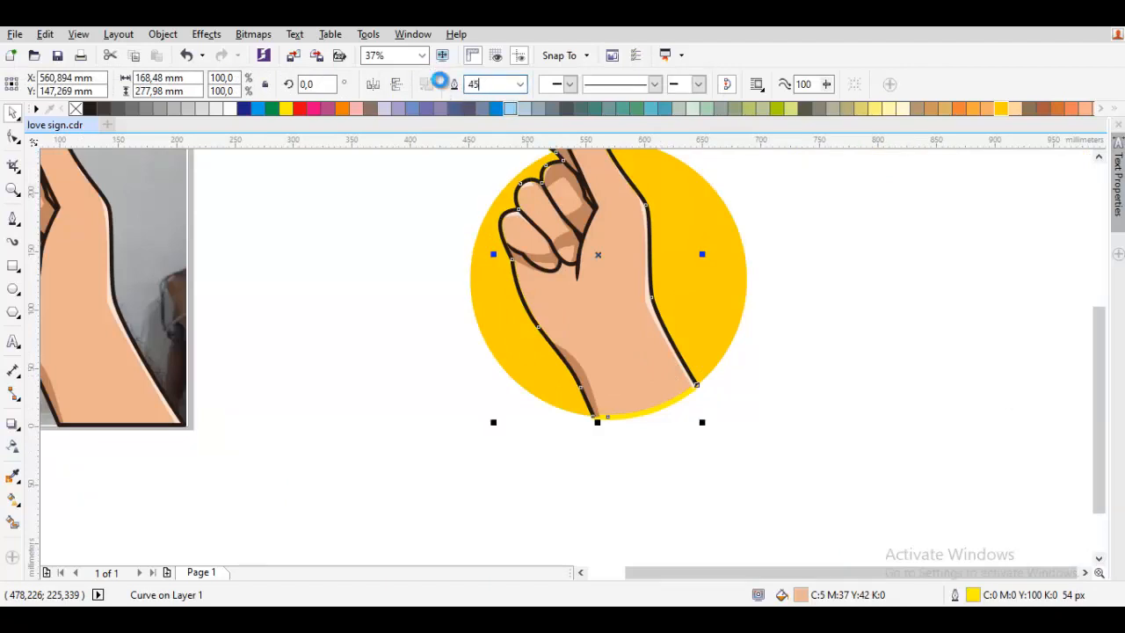
pyautogui.click(799, 330)
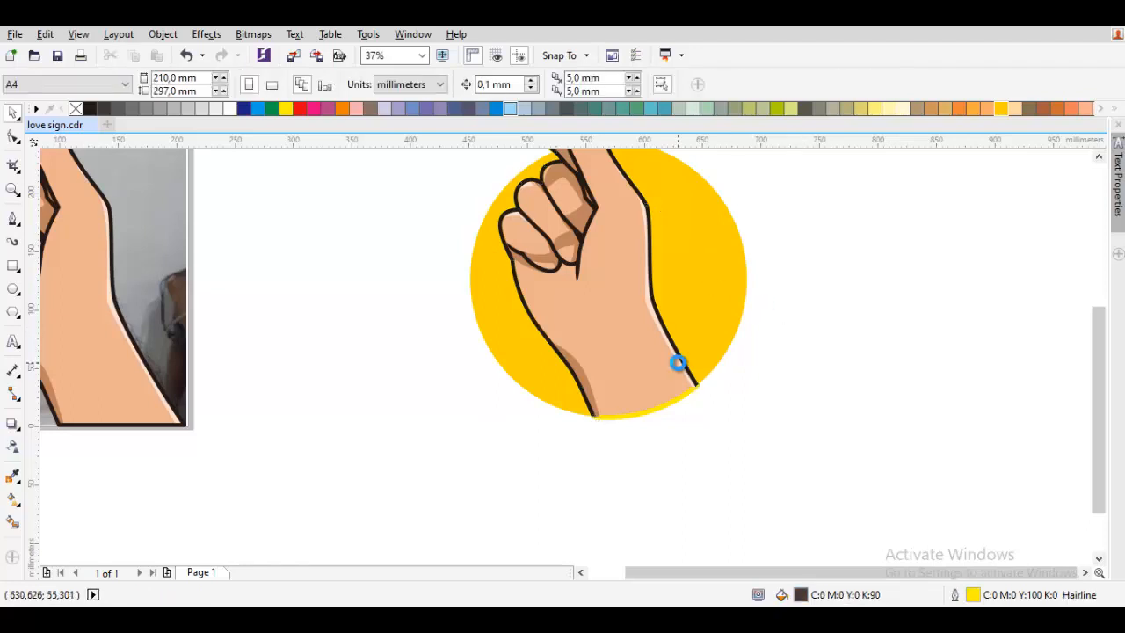
# Convert the base shape's outline to an object and fill it with the black sampled from the hand's line art.
pyautogui.scroll(4, 678, 364)
pyautogui.click(608, 379)
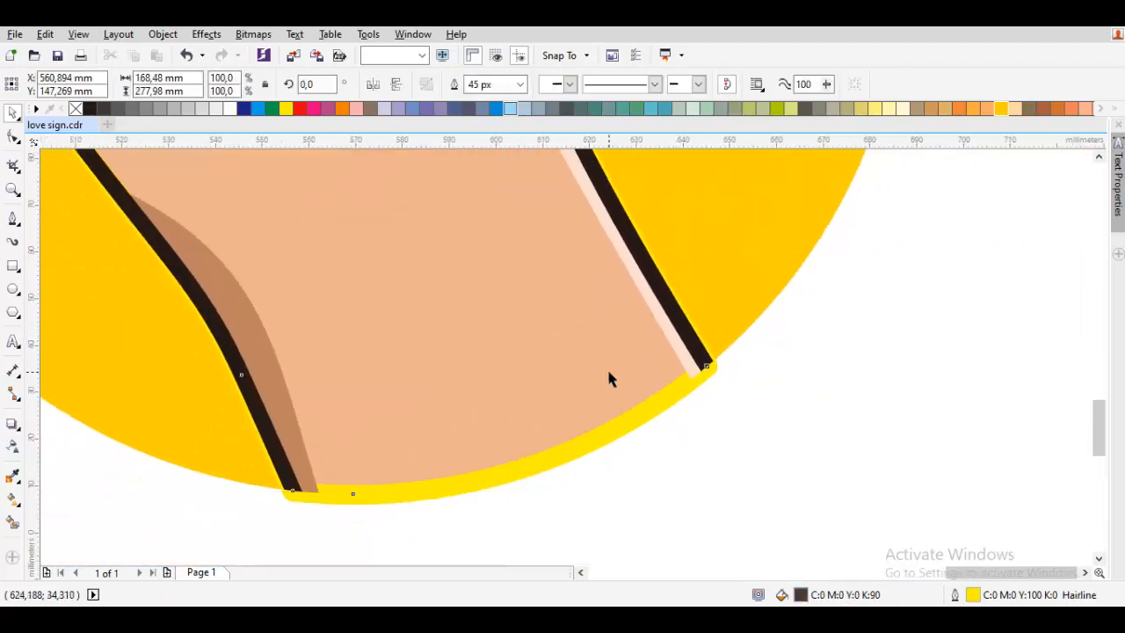
pyautogui.scroll(2, 677, 369)
pyautogui.press('i')
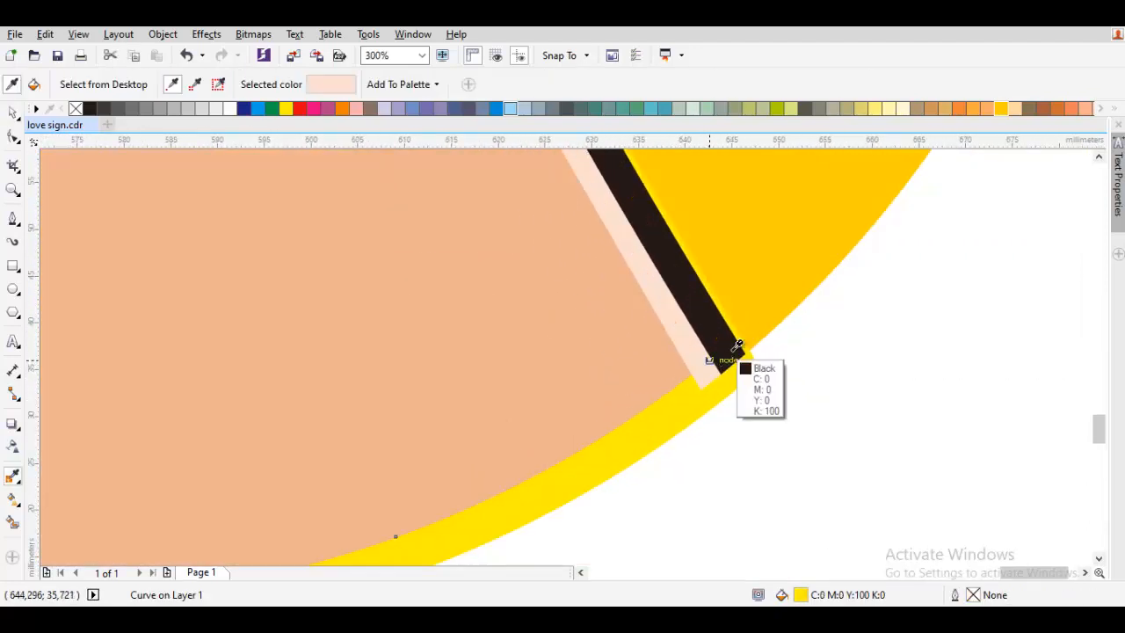
pyautogui.click(733, 360)
pyautogui.click(672, 405)
pyautogui.press('space')
pyautogui.scroll(-2, 680, 408)
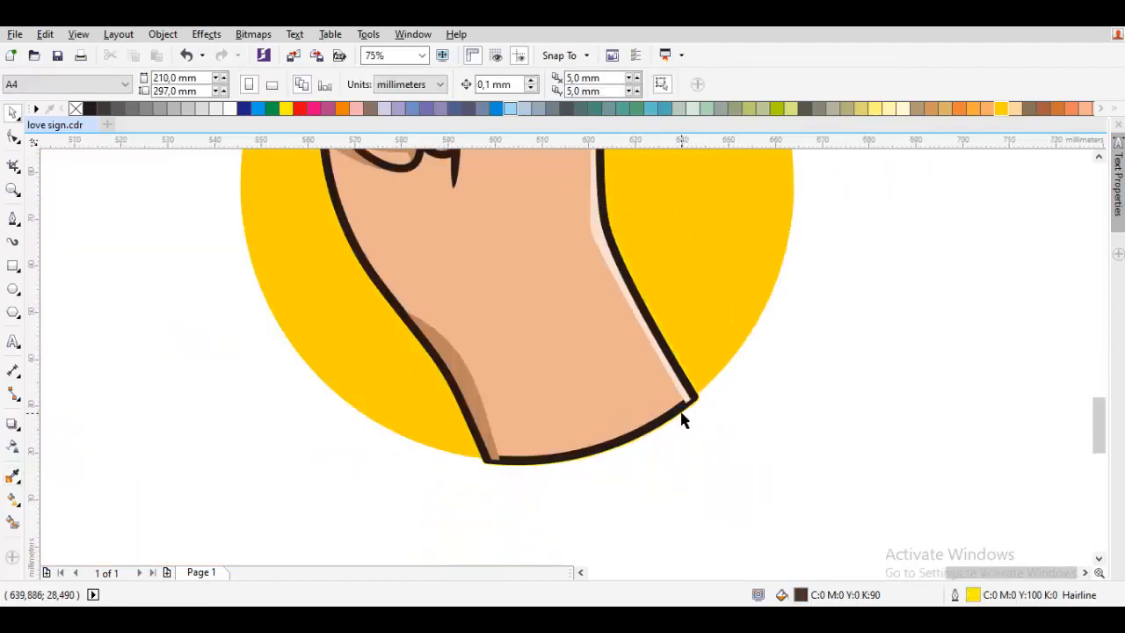
# Shift the black outline object aside as a test, then undo back to the base shape's 54 px outline.
pyautogui.scroll(1, 682, 411)
pyautogui.moveTo(683, 411); pyautogui.dragTo(761, 433)
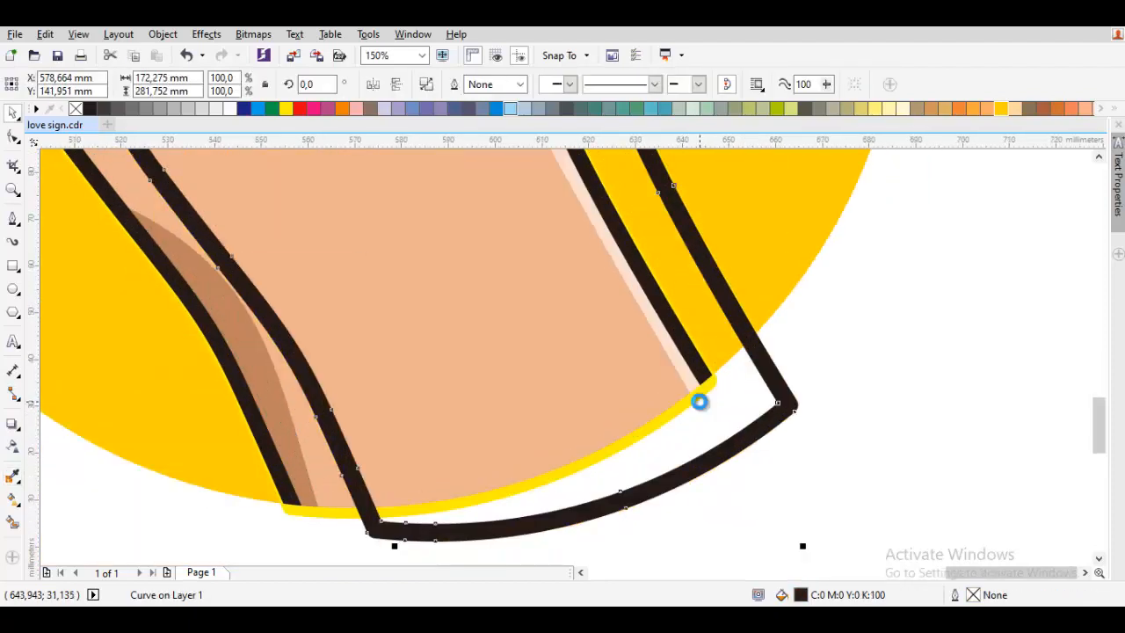
pyautogui.scroll(3, 699, 402)
pyautogui.scroll(1, 825, 416)
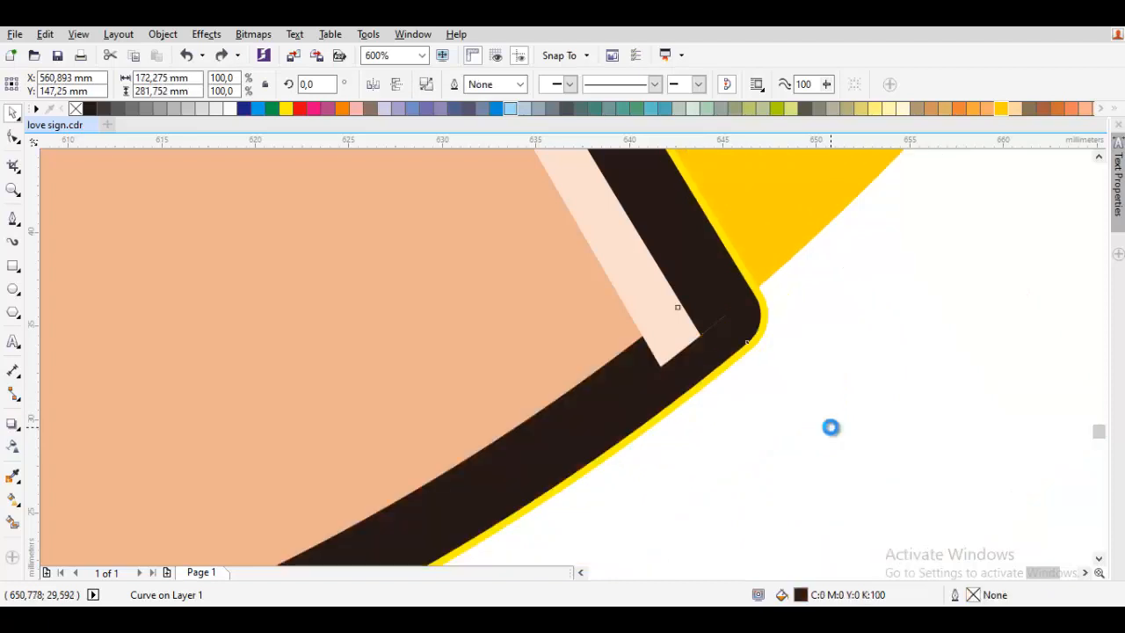
pyautogui.hotkey('ctrl', 'z')
pyautogui.hotkey('ctrl', 'z')
pyautogui.scroll(-1, 669, 372)
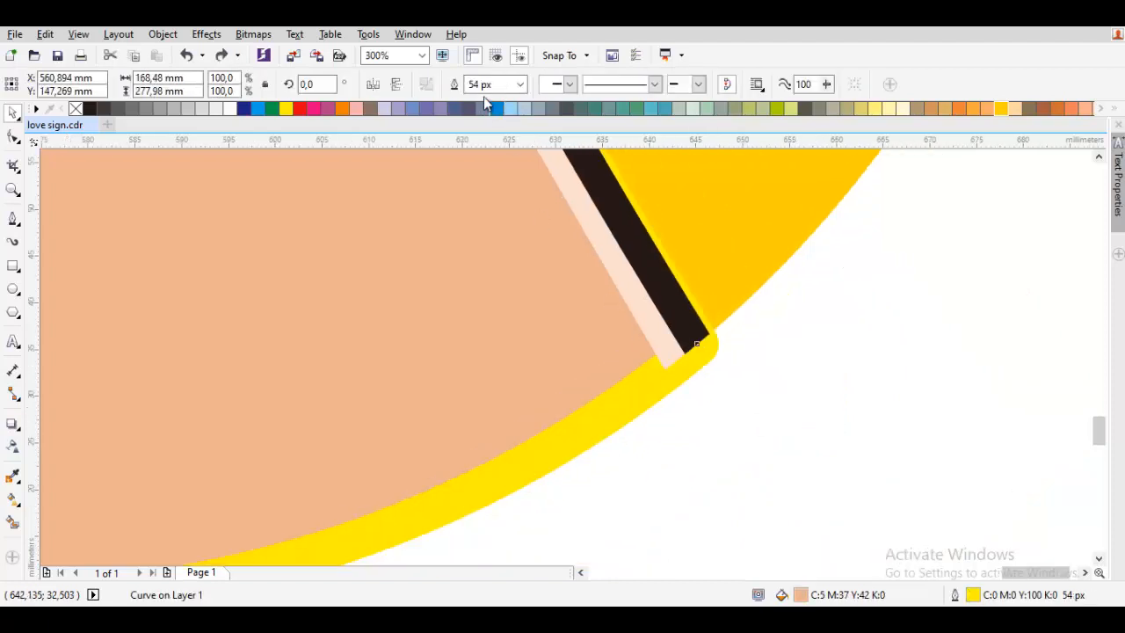
# Set the outline width of the hand's base shape to 45 px.
pyautogui.write('45')
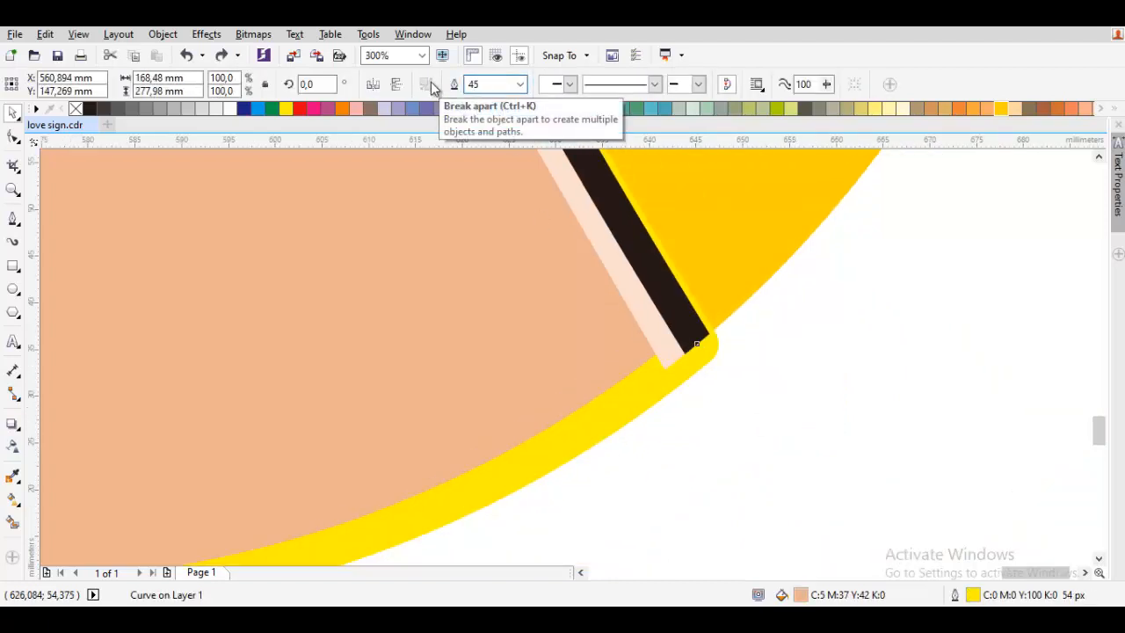
pyautogui.press('Return')
pyautogui.click(914, 406)
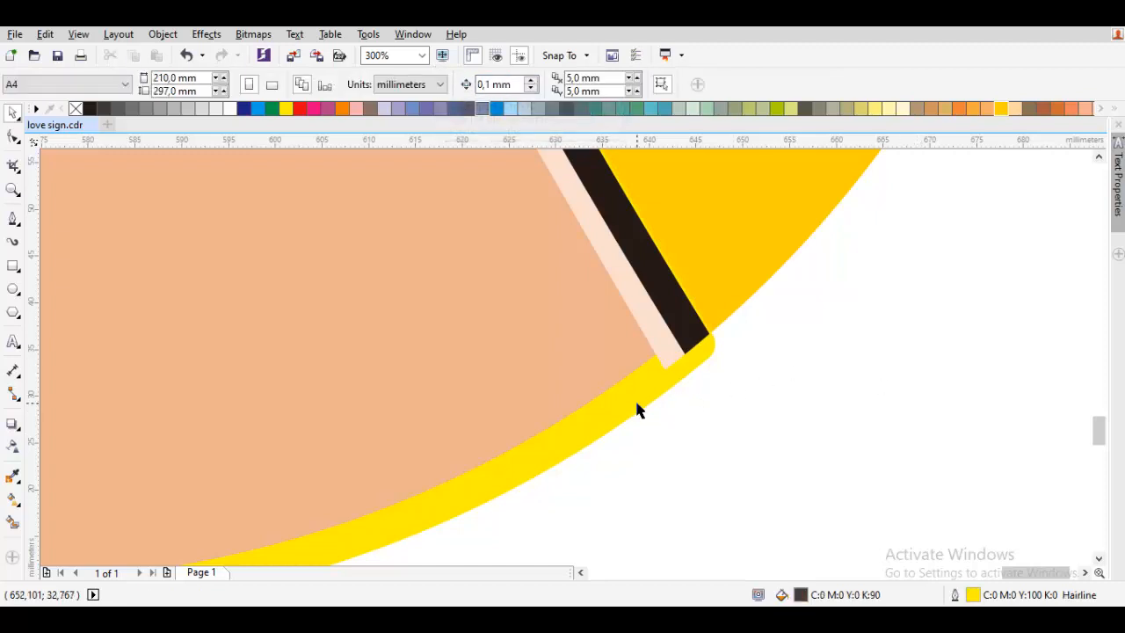
# Convert the 45 px outline to a separate object and fill it with black sampled from the hand's line art.
pyautogui.click(635, 404)
pyautogui.click(726, 361)
pyautogui.press('i')
pyautogui.click(691, 326)
pyautogui.click(640, 383)
pyautogui.press('space')
pyautogui.press('F10')
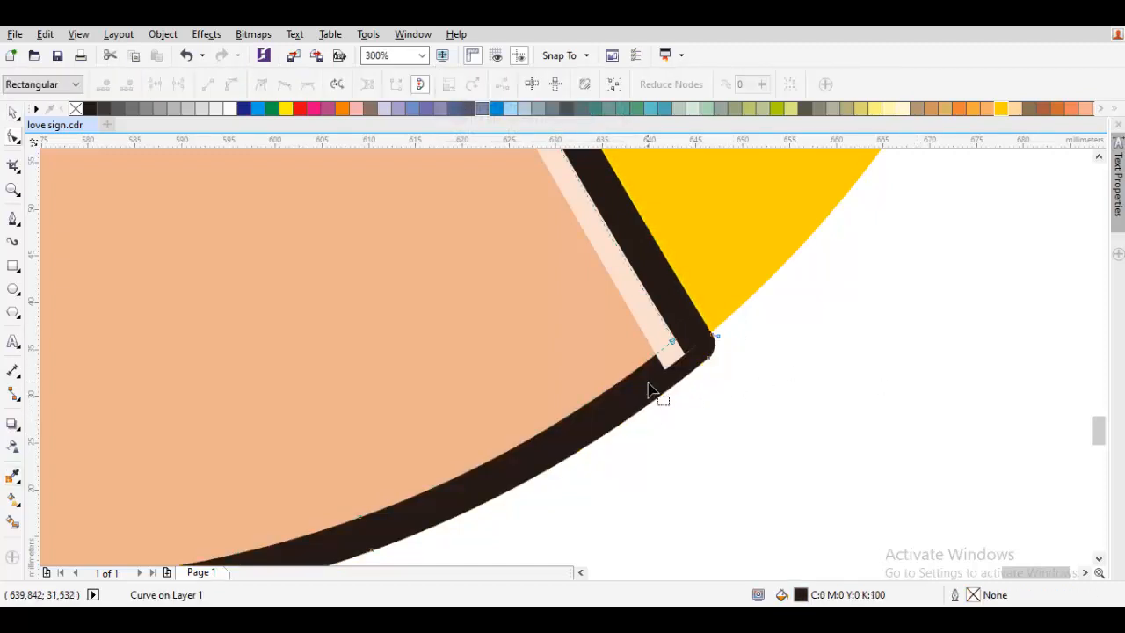
pyautogui.press('space')
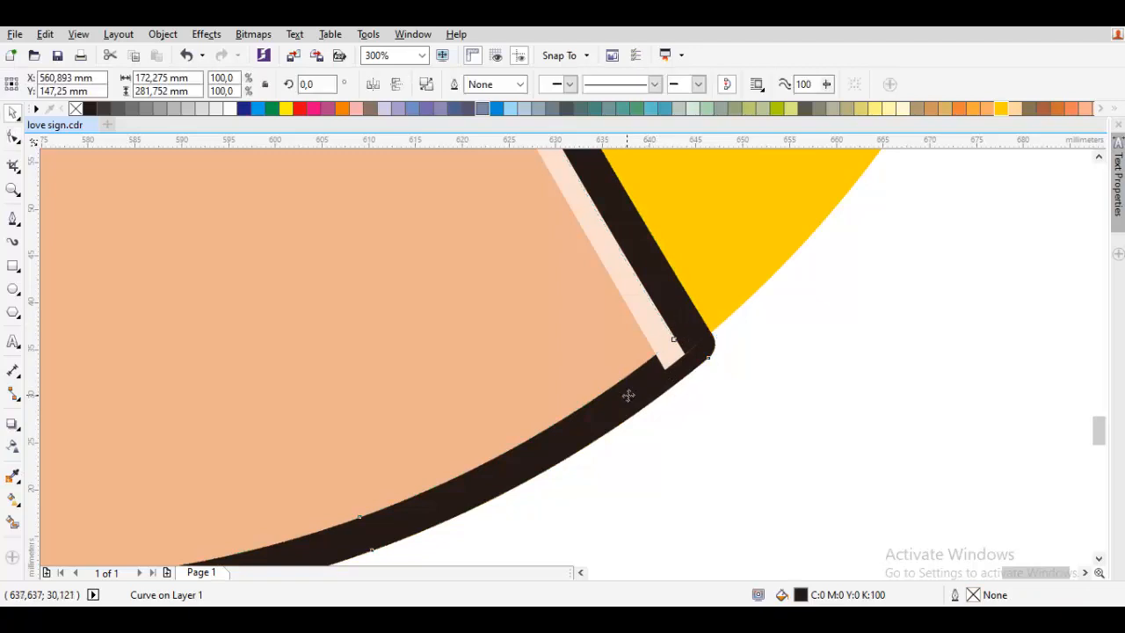
# Bring the black outline object to the front of the layer and check the whole hand on the circle.
pyautogui.rightClick(631, 397)
pyautogui.moveTo(701, 422)
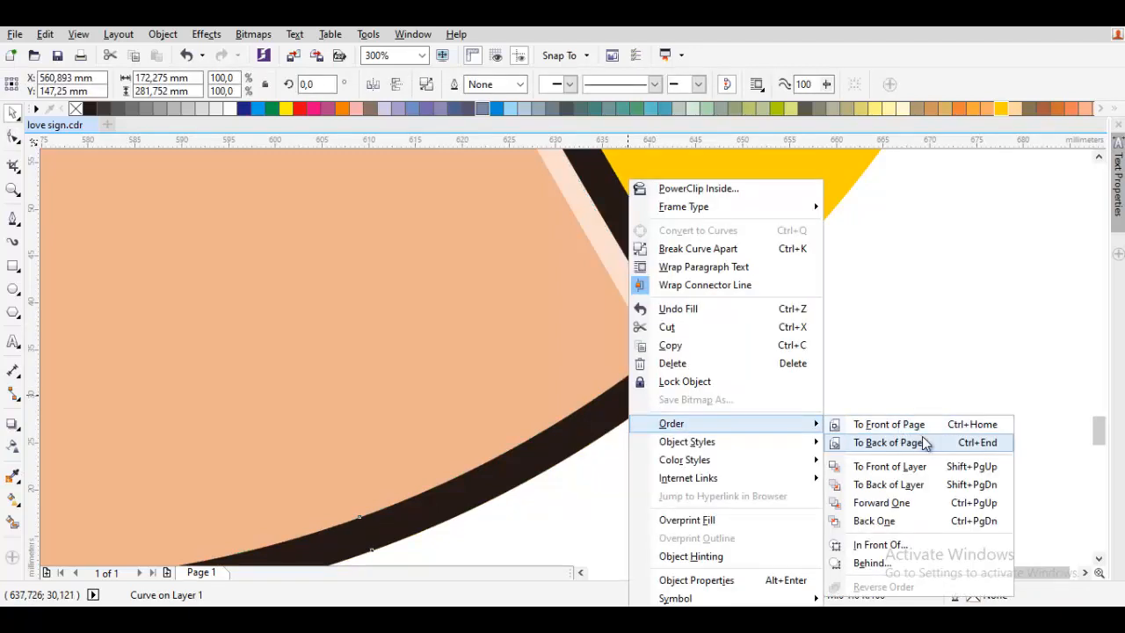
pyautogui.click(912, 466)
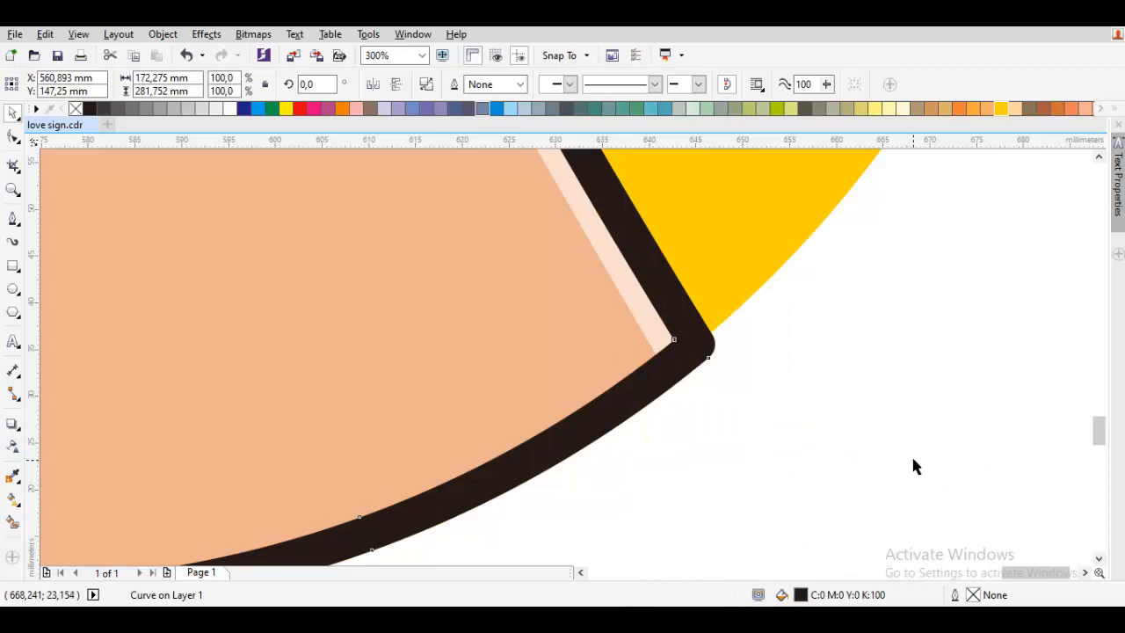
pyautogui.click(903, 452)
pyautogui.scroll(-4, 796, 404)
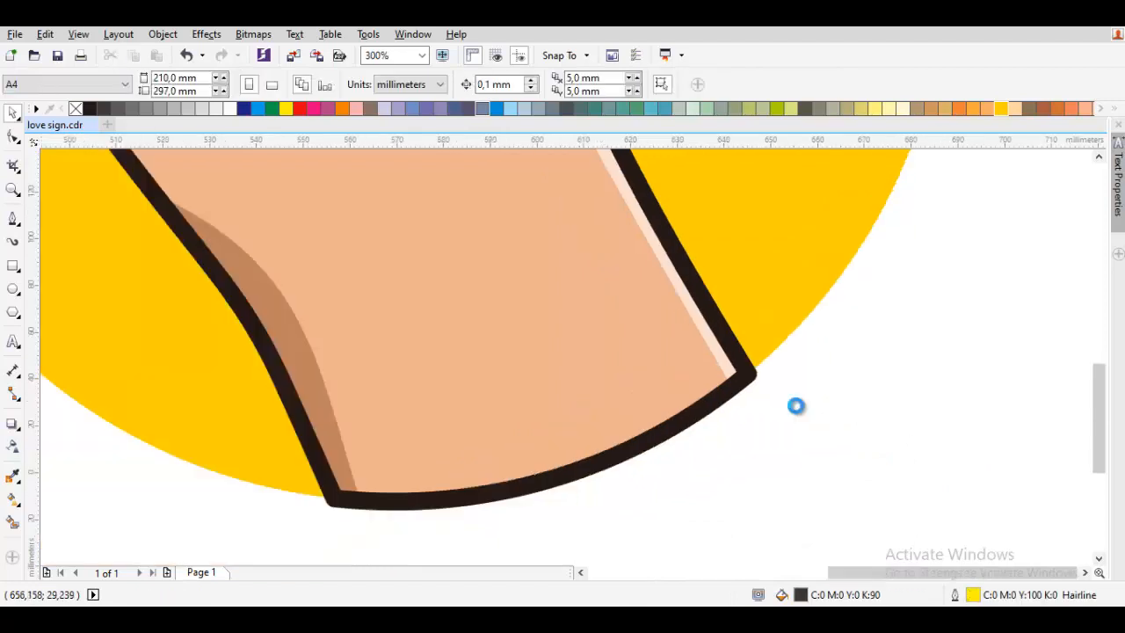
pyautogui.scroll(2, 720, 303)
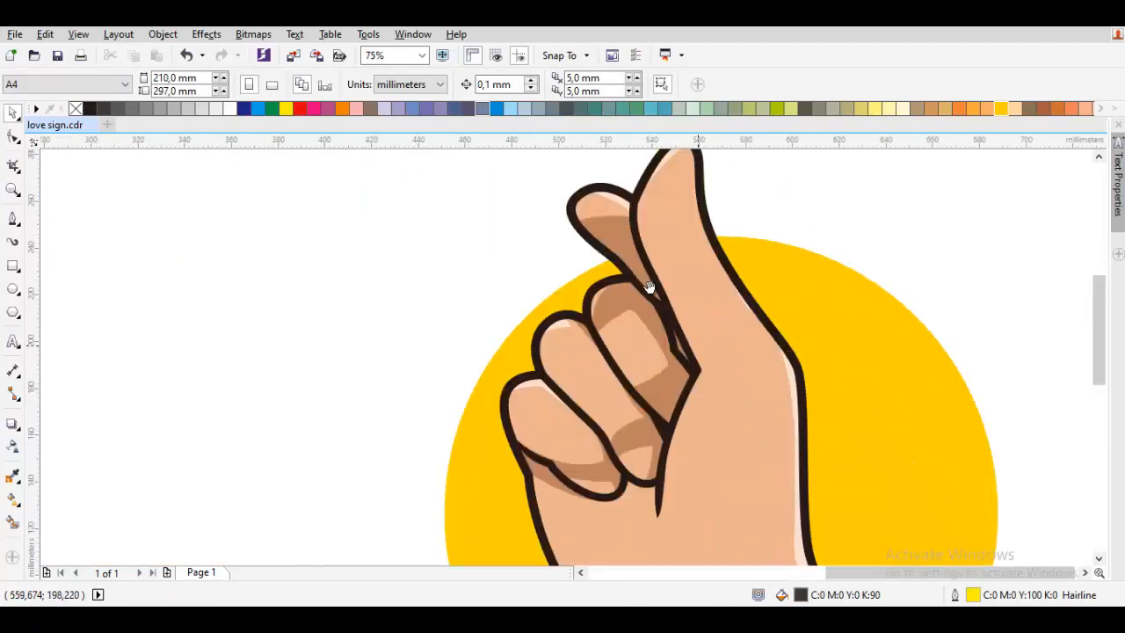
pyautogui.scroll(-1, 695, 352)
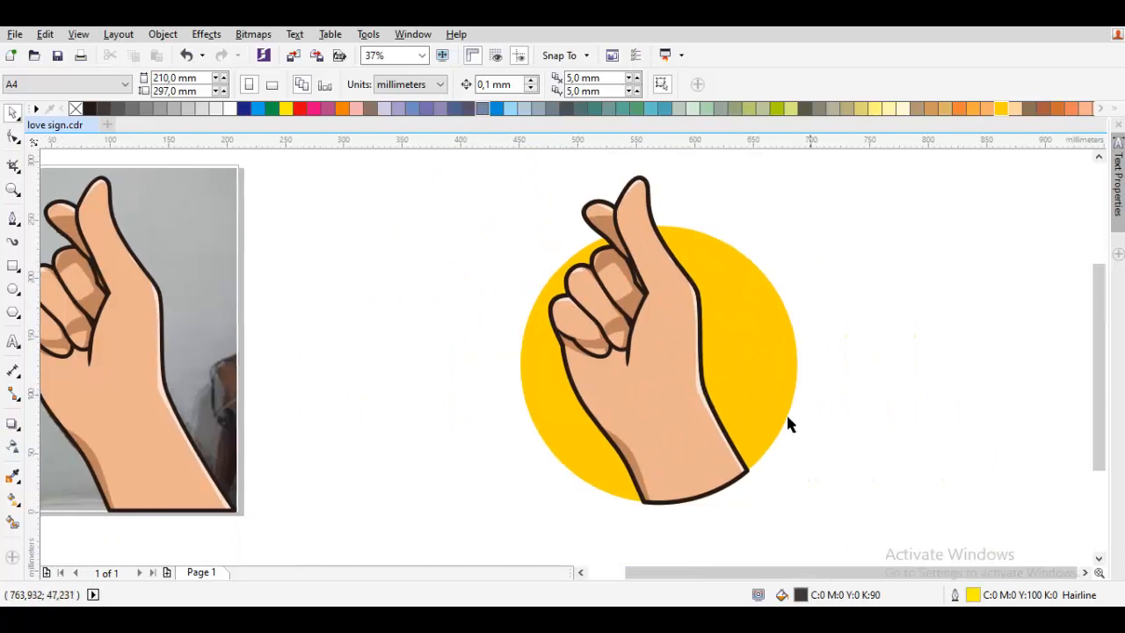
pyautogui.scroll(1, 730, 461)
pyautogui.scroll(-1, 734, 446)
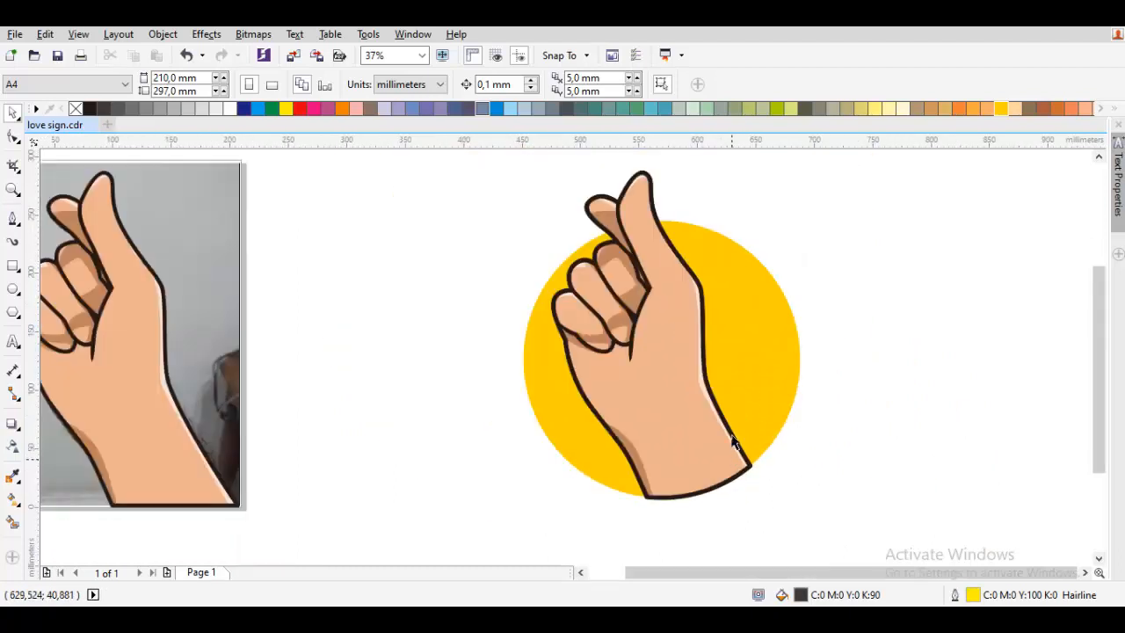
# Make the pale highlight's node beside the thumb base on the hand's outer edge a cusp and convert its segment to a curve.
pyautogui.scroll(1, 692, 361)
pyautogui.click(708, 414)
pyautogui.press('F10')
pyautogui.scroll(2, 703, 418)
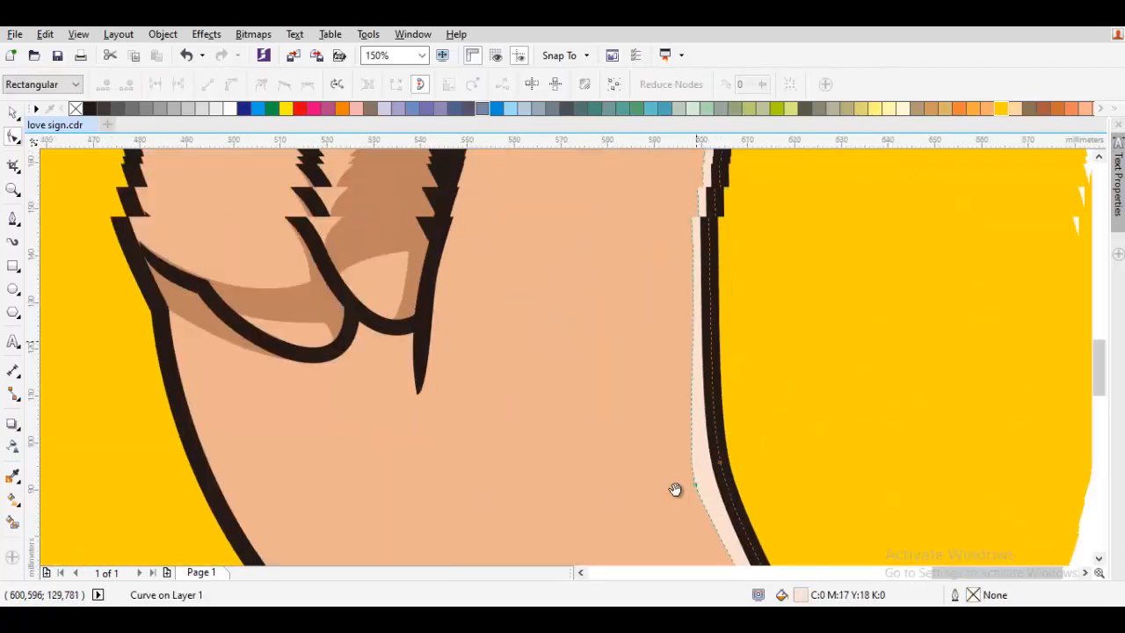
pyautogui.scroll(-1, 668, 396)
pyautogui.scroll(1, 648, 372)
pyautogui.rightClick(658, 338)
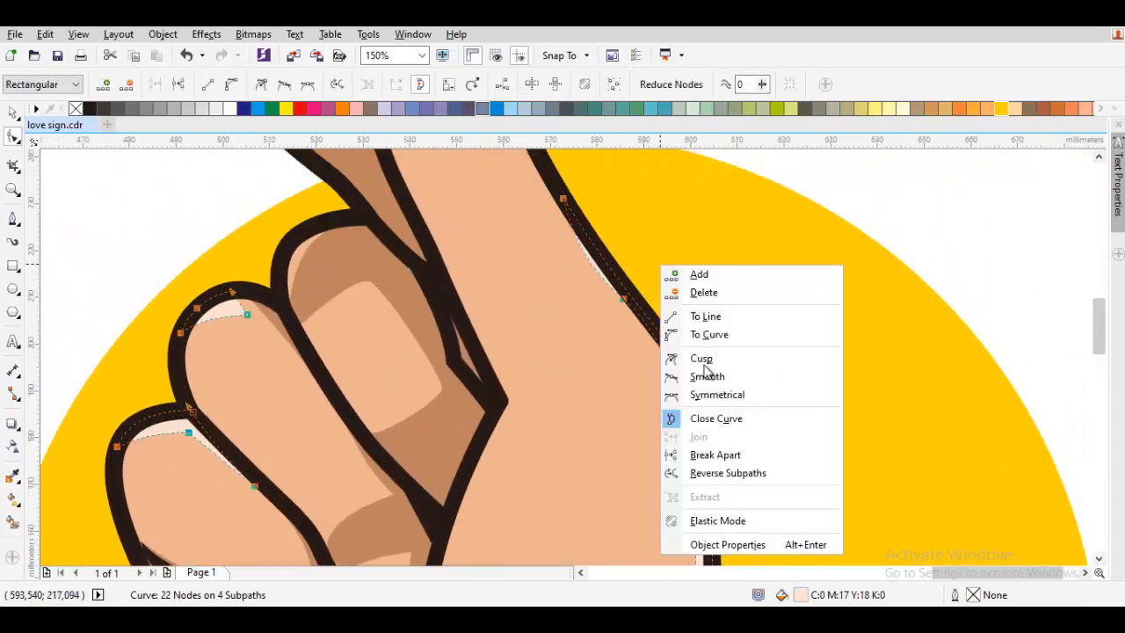
pyautogui.click(706, 361)
pyautogui.rightClick(701, 299)
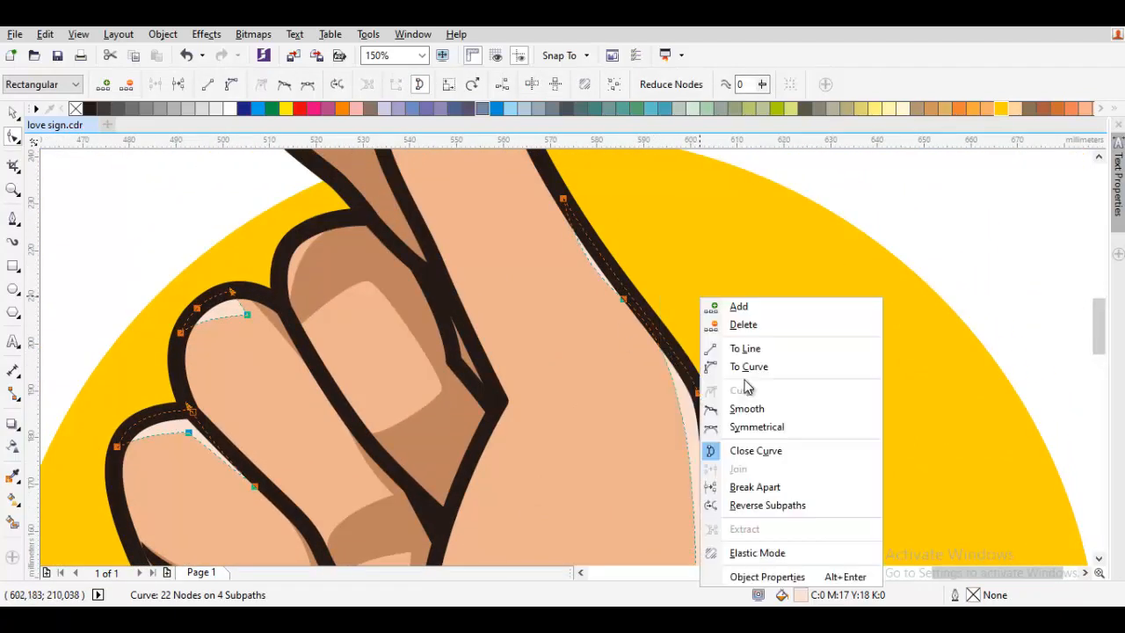
pyautogui.click(742, 368)
# Pull the highlight's inner node below the thumb inward to widen the strip and make that node smooth.
pyautogui.scroll(2, 707, 343)
pyautogui.moveTo(664, 329); pyautogui.dragTo(652, 351)
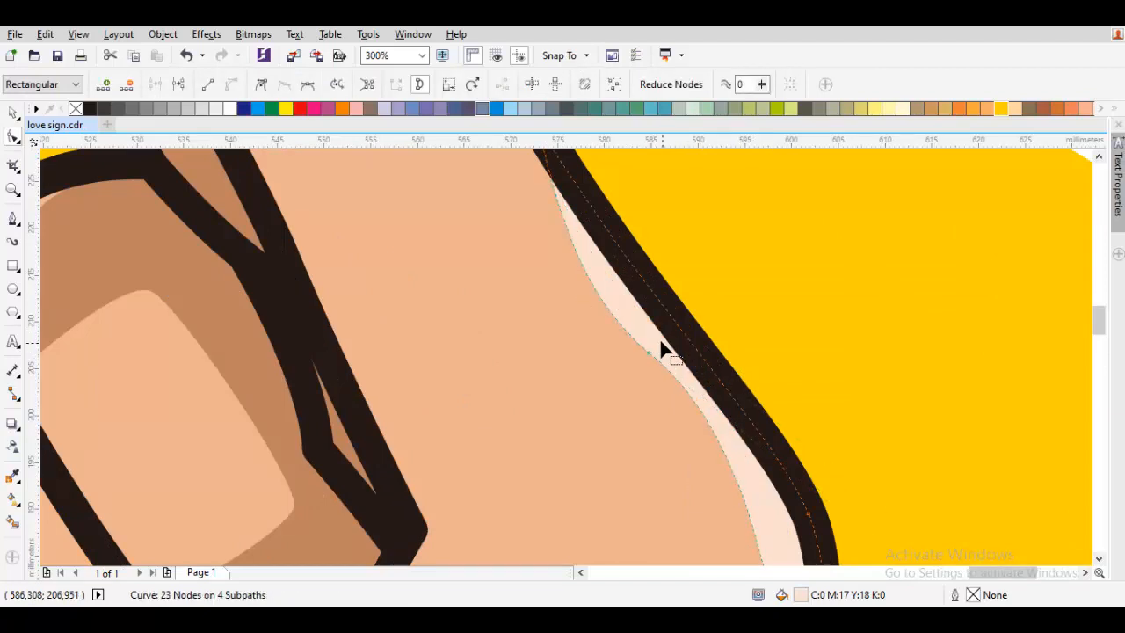
pyautogui.scroll(-4, 674, 379)
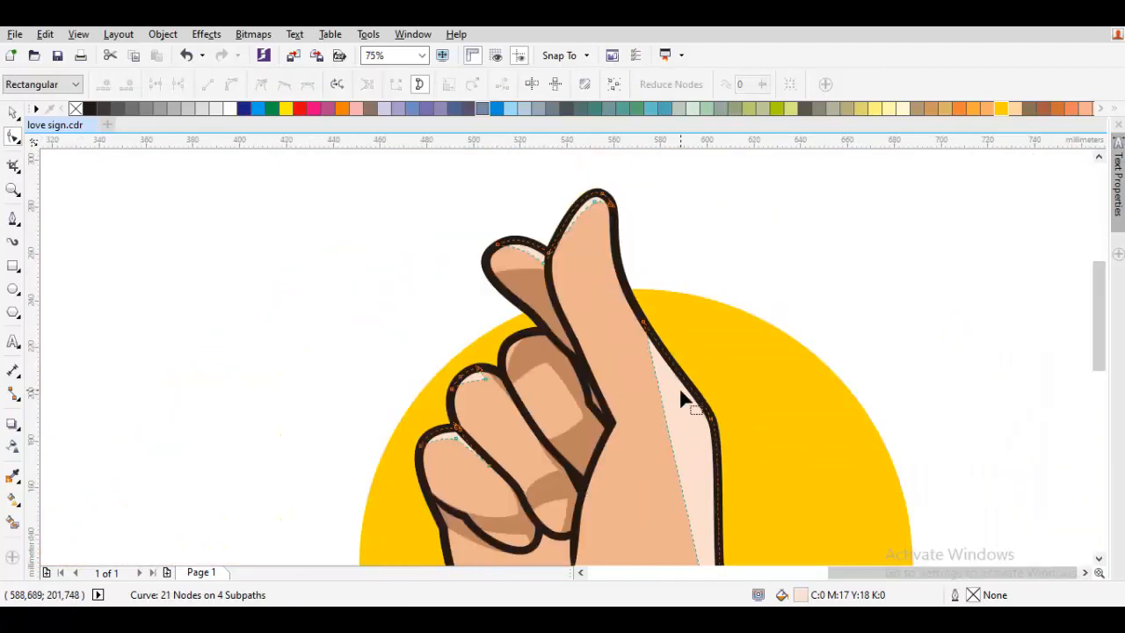
pyautogui.scroll(1, 659, 370)
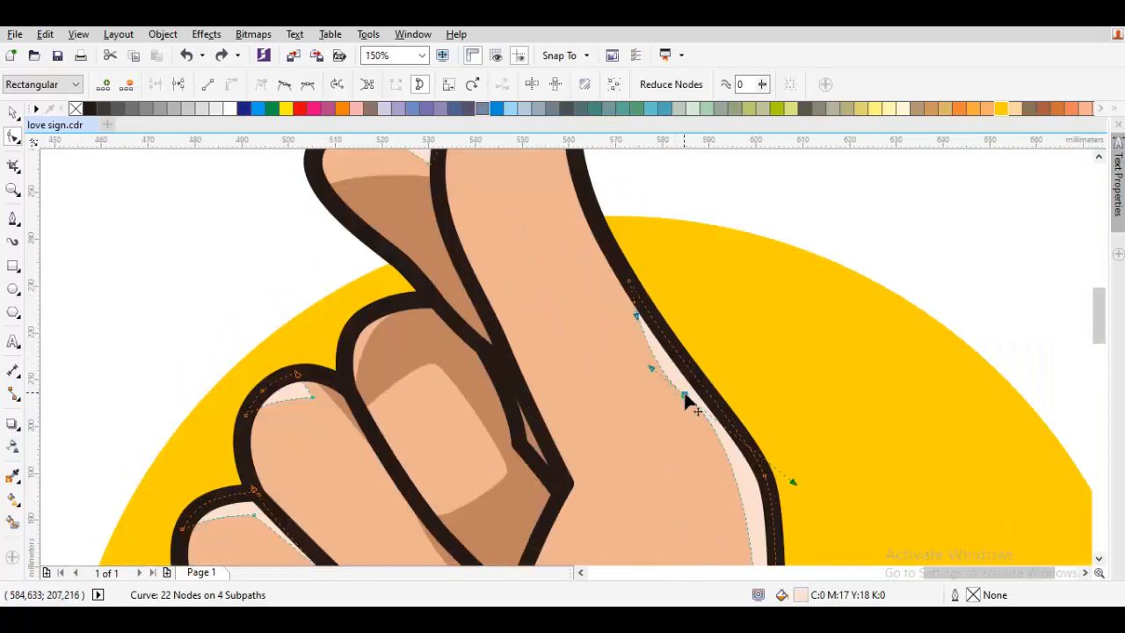
pyautogui.rightClick(685, 396)
pyautogui.click(739, 217)
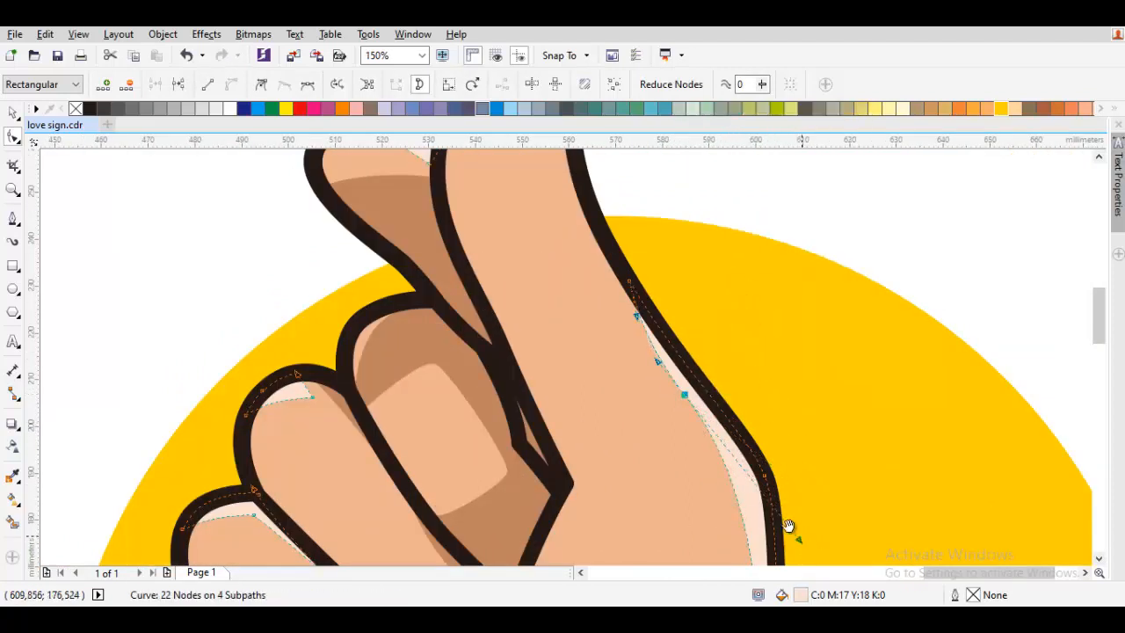
# Smooth the highlight's inner node at the wrist bend and lengthen its upper handle to round the curve.
pyautogui.scroll(2, 786, 528)
pyautogui.scroll(-2, 779, 344)
pyautogui.scroll(1, 771, 414)
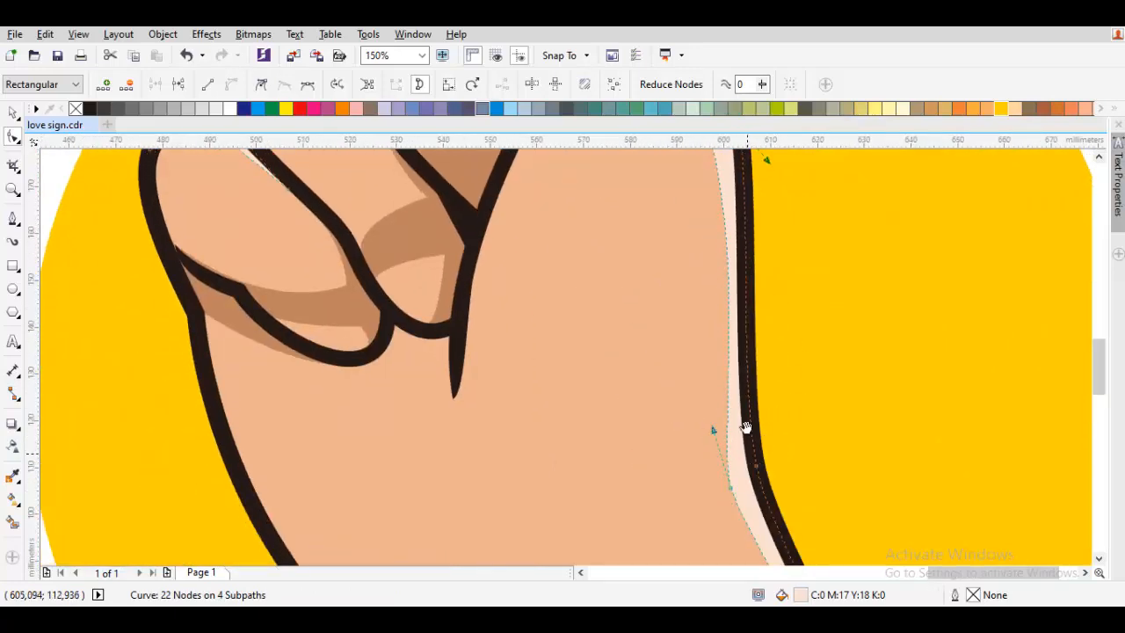
pyautogui.rightClick(726, 413)
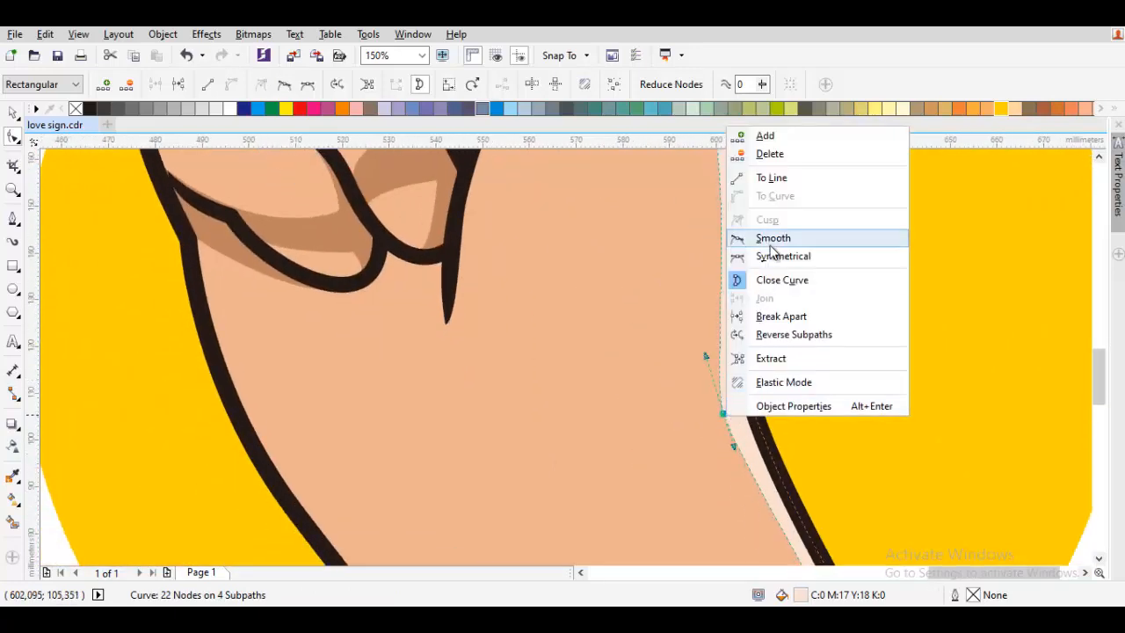
pyautogui.click(765, 250)
pyautogui.moveTo(703, 351); pyautogui.dragTo(686, 291)
pyautogui.scroll(-1, 701, 337)
pyautogui.press('space')
pyautogui.press('Escape')
# Widen the highlight's lower end by moving its inner corner node inward along the wrist's cut edge.
pyautogui.scroll(1, 729, 394)
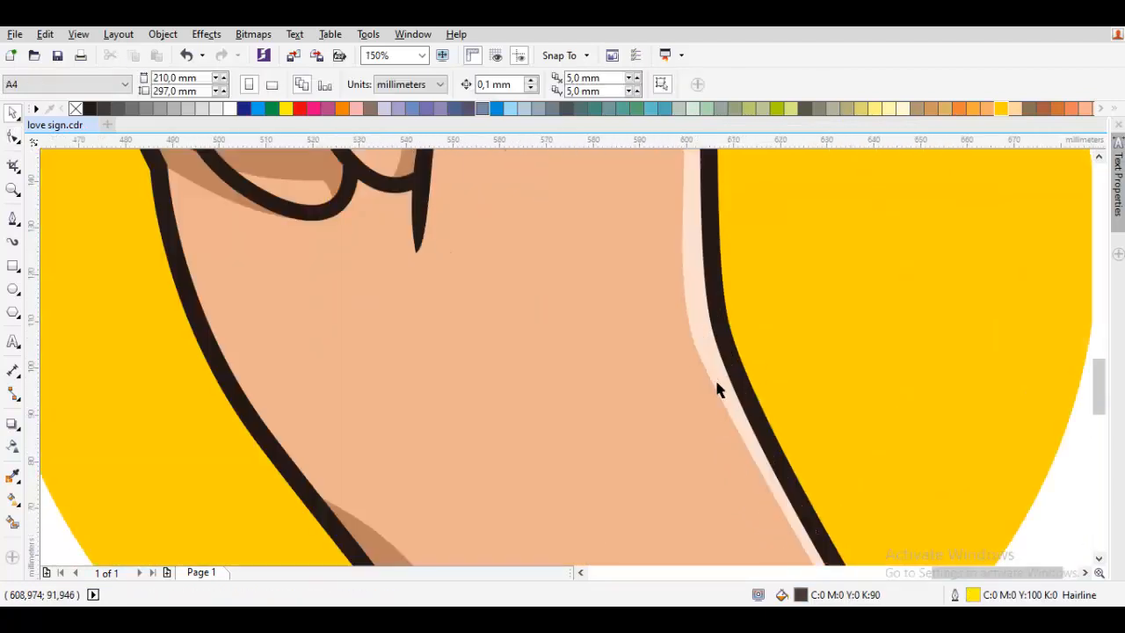
pyautogui.doubleClick(716, 382)
pyautogui.scroll(-1, 721, 405)
pyautogui.scroll(2, 789, 395)
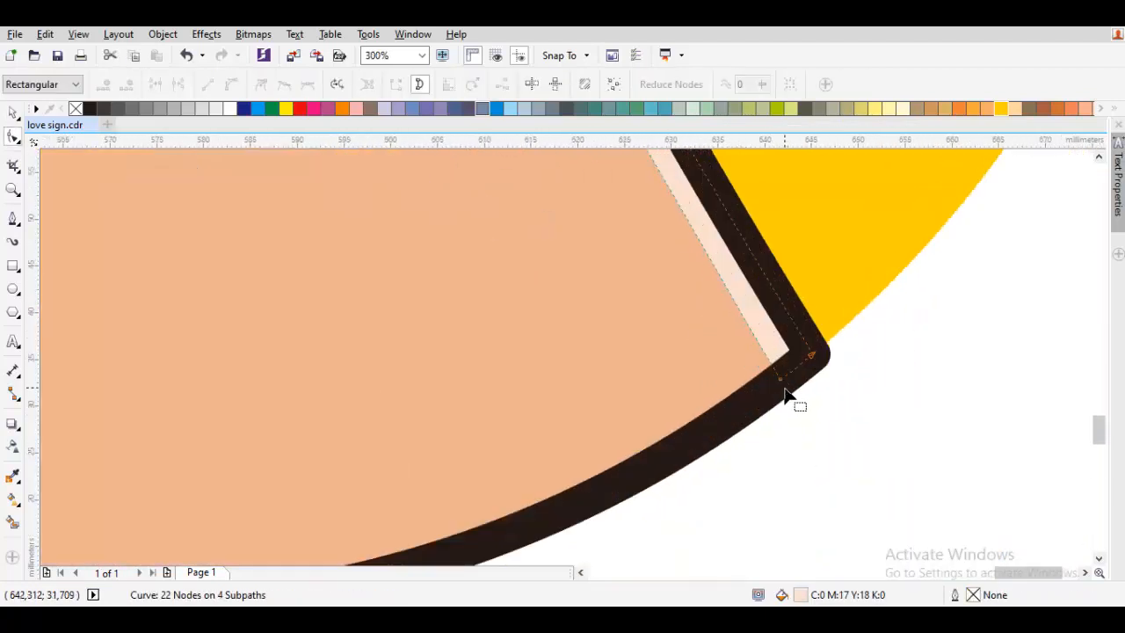
pyautogui.moveTo(781, 380); pyautogui.dragTo(727, 433)
pyautogui.press('space')
pyautogui.press('Escape')
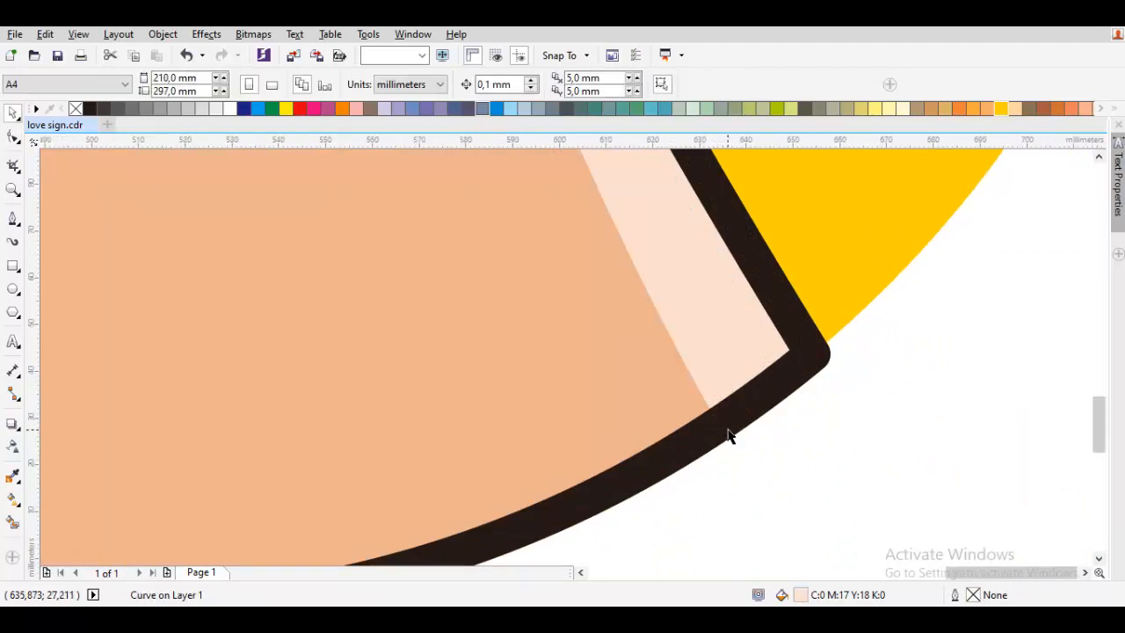
# Recolor the circle behind the hand light blue (C:60 M:0 Y:20 K:0).
pyautogui.scroll(-3, 728, 431)
pyautogui.moveTo(793, 347); pyautogui.dragTo(806, 370)
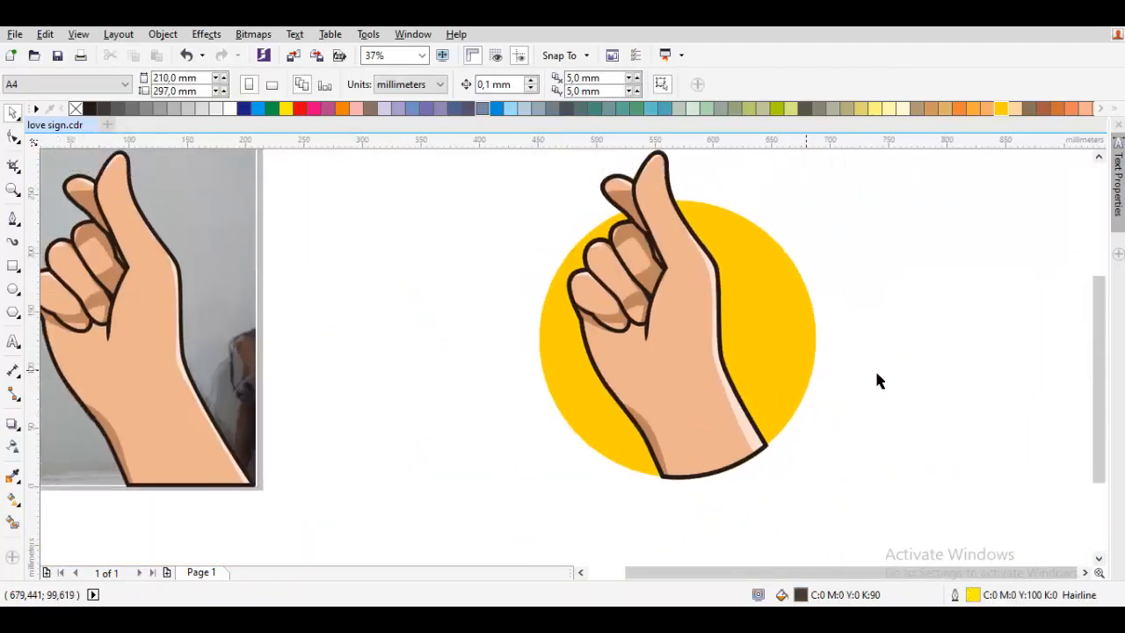
pyautogui.moveTo(870, 358); pyautogui.dragTo(733, 409)
pyautogui.scroll(-1, 754, 432)
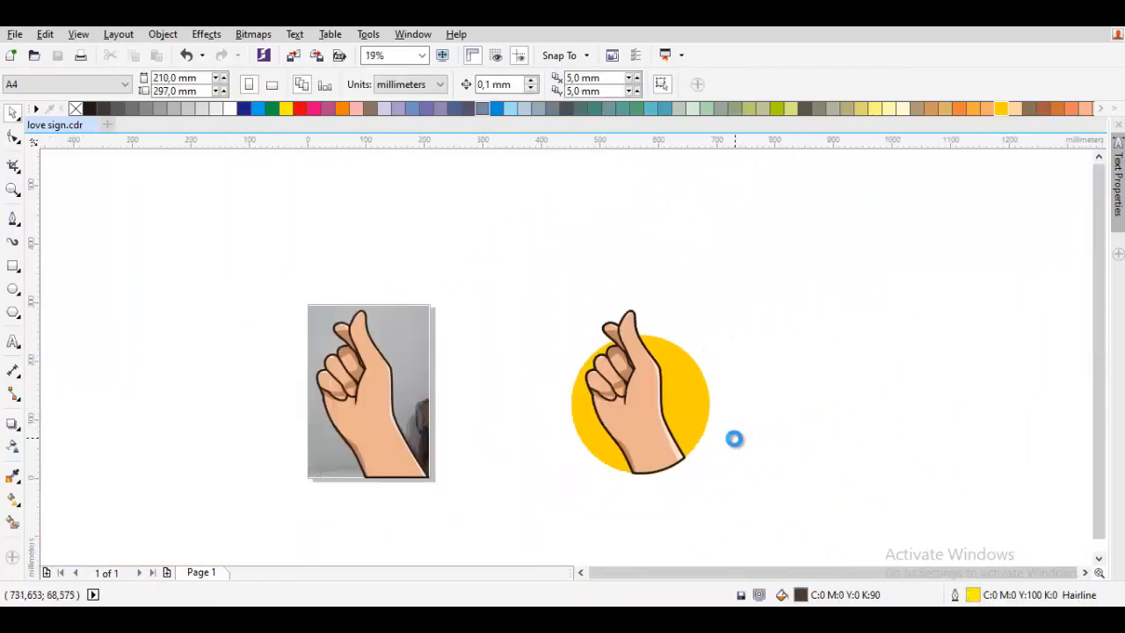
pyautogui.scroll(1, 734, 438)
pyautogui.moveTo(656, 385); pyautogui.dragTo(691, 389)
pyautogui.click(691, 390)
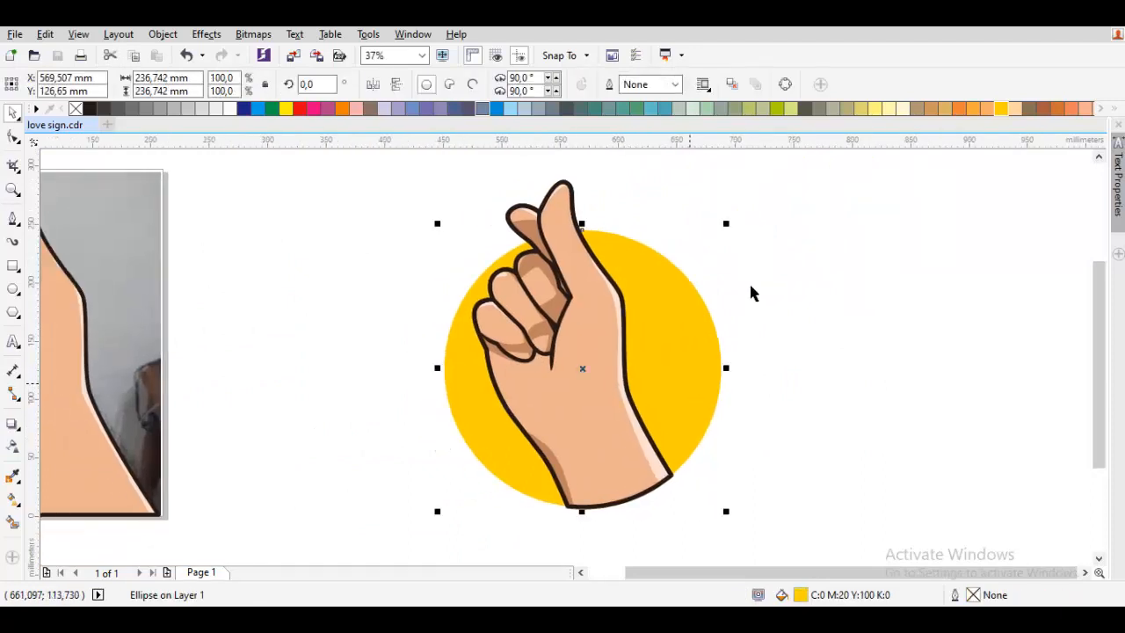
pyautogui.click(650, 108)
pyautogui.click(783, 342)
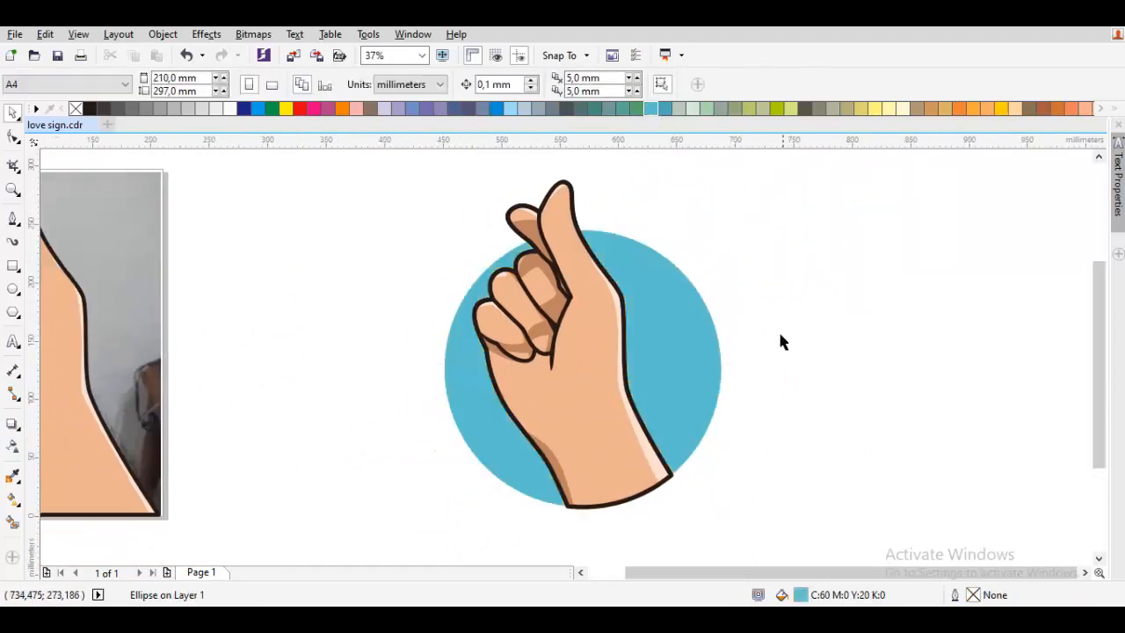
pyautogui.scroll(1, 779, 336)
pyautogui.scroll(-1, 771, 358)
pyautogui.moveTo(771, 358); pyautogui.dragTo(682, 373)
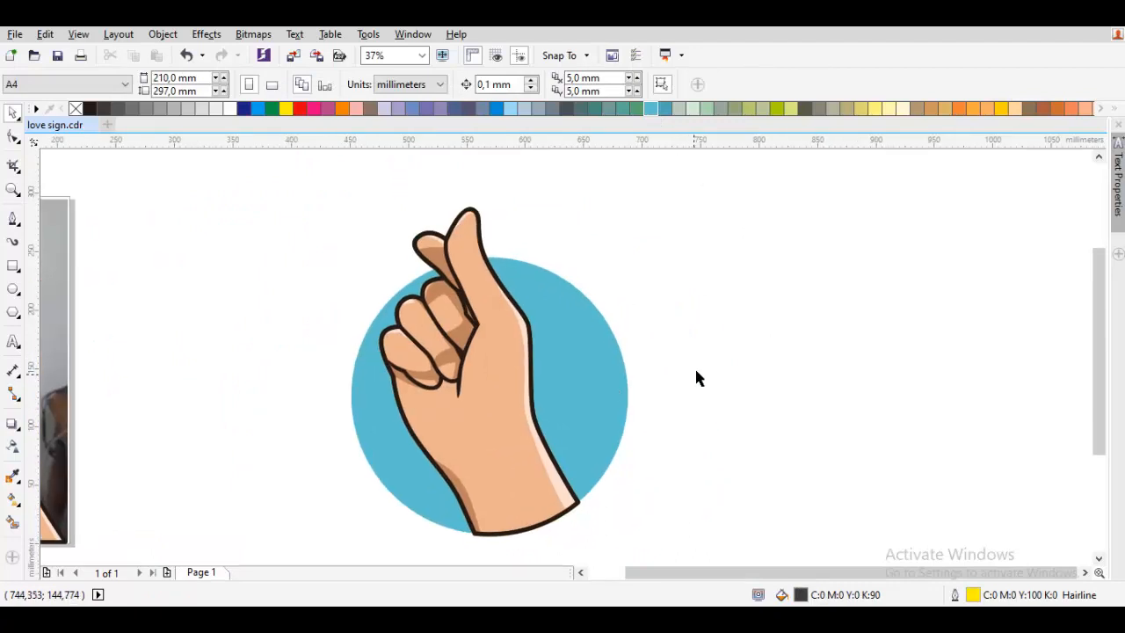